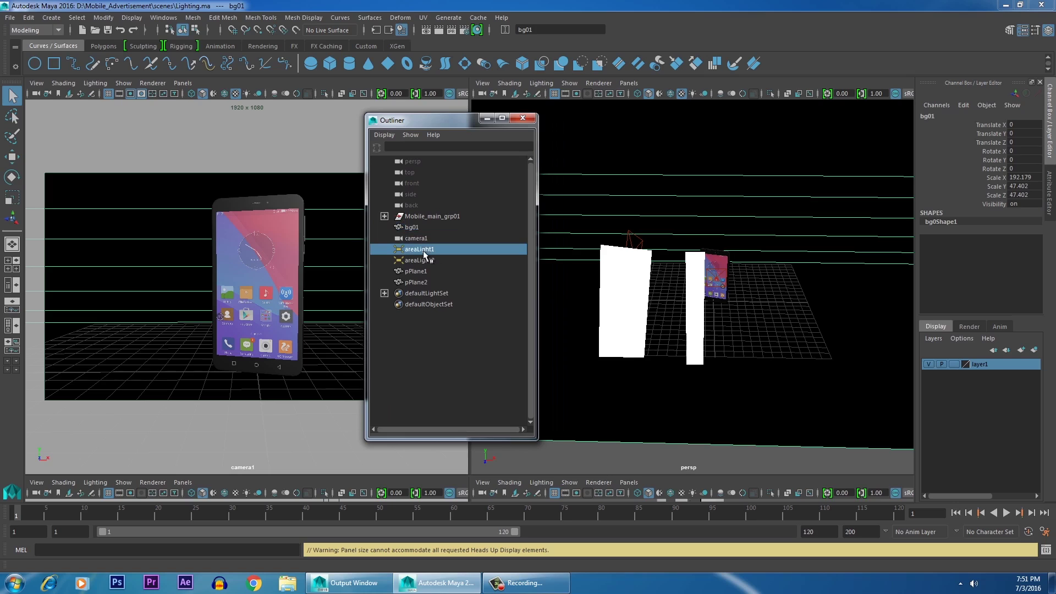
# Step: Rename camera1 to shot_cam01 and areaLight1 to key_light01 in the Outliner
pyautogui.doubleClick(418, 238)
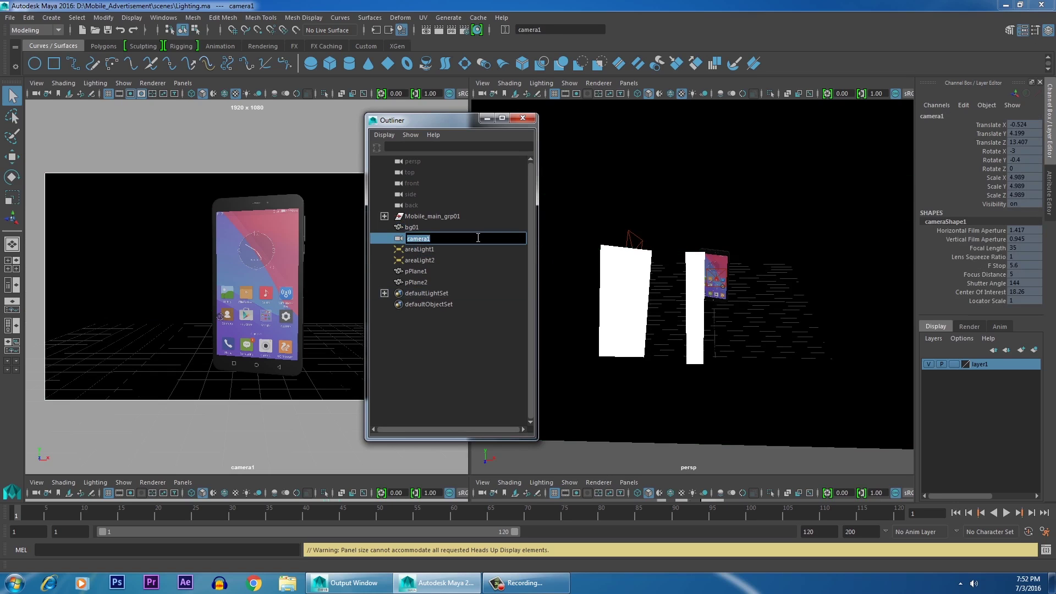
pyautogui.write('shot_cam01')
pyautogui.press('Return')
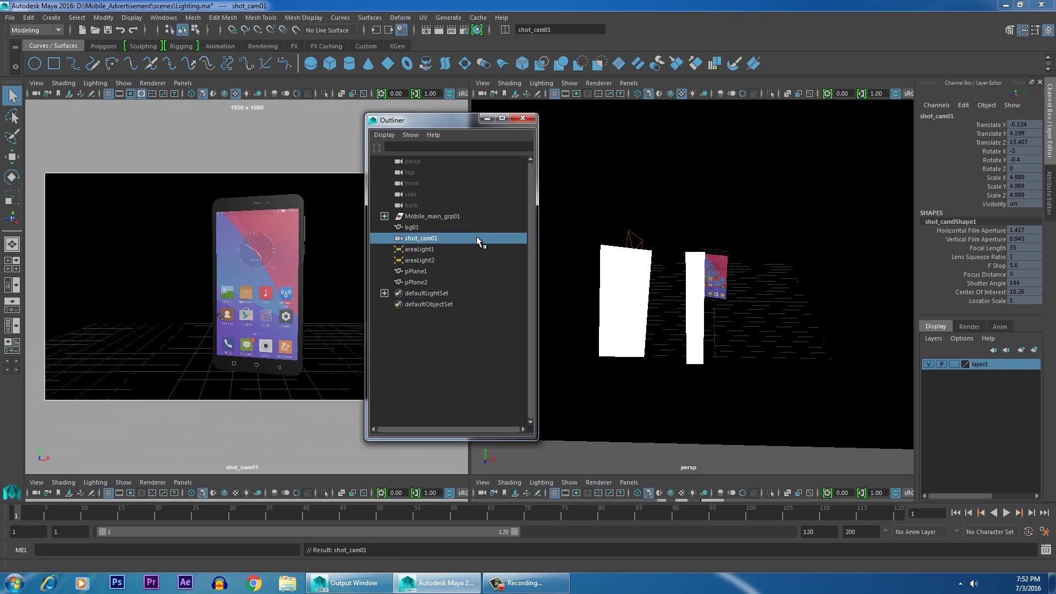
pyautogui.click(435, 250)
pyautogui.doubleClick(440, 250)
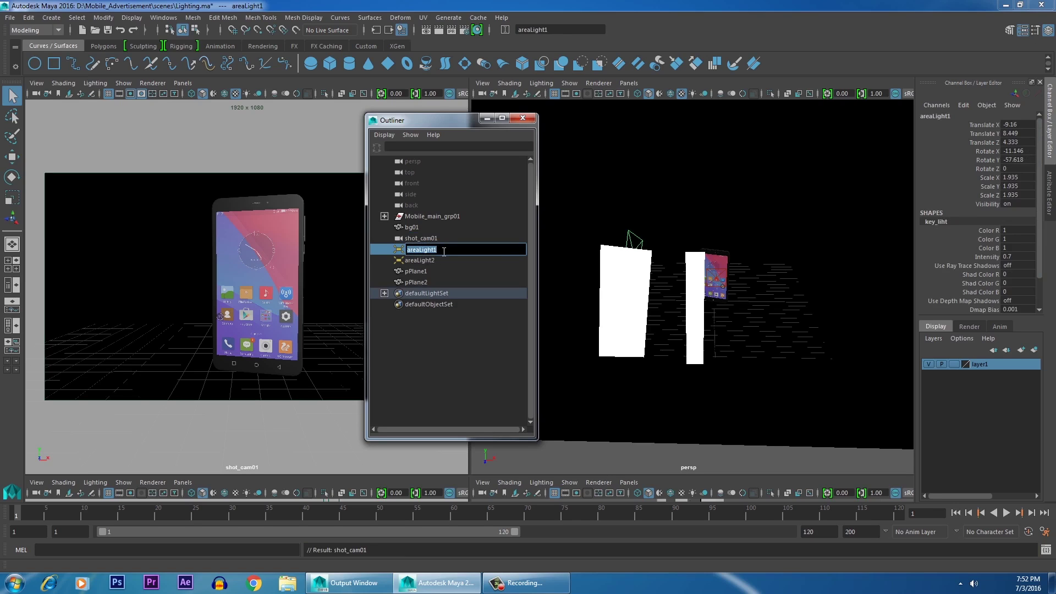
pyautogui.write('key_l')
pyautogui.press('Return')
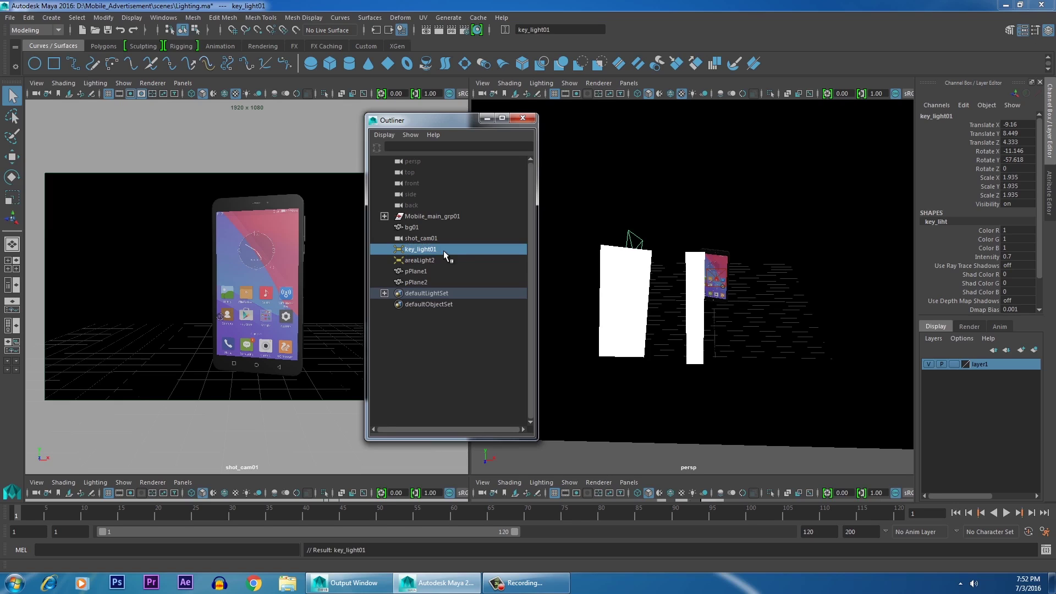
# Step: Rename areaLight2 to amb_occ
pyautogui.click(441, 259)
pyautogui.moveTo(633, 308)
pyautogui.keyDown('alt'); pyautogui.mouseDown()
pyautogui.moveTo(670, 329)
pyautogui.moveTo(644, 325)
pyautogui.mouseUp(); pyautogui.keyUp('alt')
pyautogui.doubleClick(422, 261)
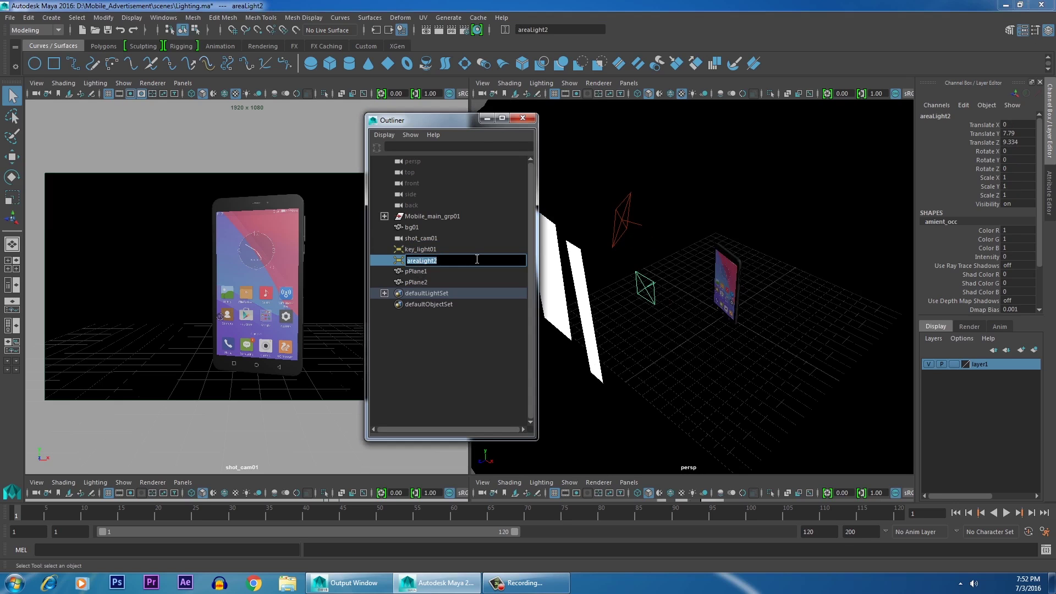
pyautogui.write('amb_occ')
pyautogui.press('Return')
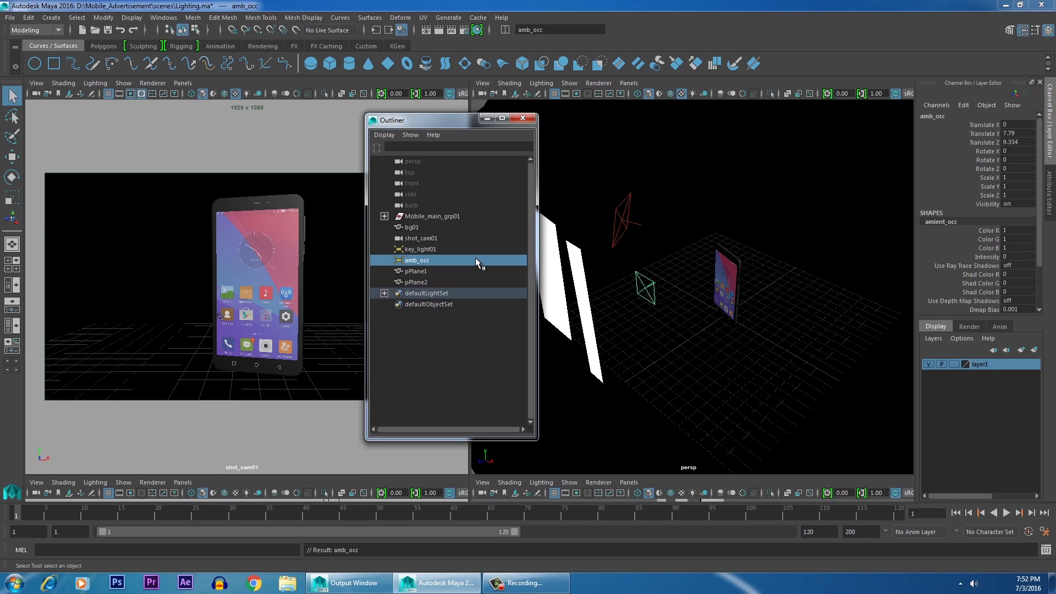
# Step: Rename the reflection plane pPlane1 to card_ref01
pyautogui.click(427, 271)
pyautogui.keyDown('alt'); pyautogui.moveTo(603, 314); pyautogui.dragTo(721, 280); pyautogui.keyUp('alt')
pyautogui.doubleClick(434, 273)
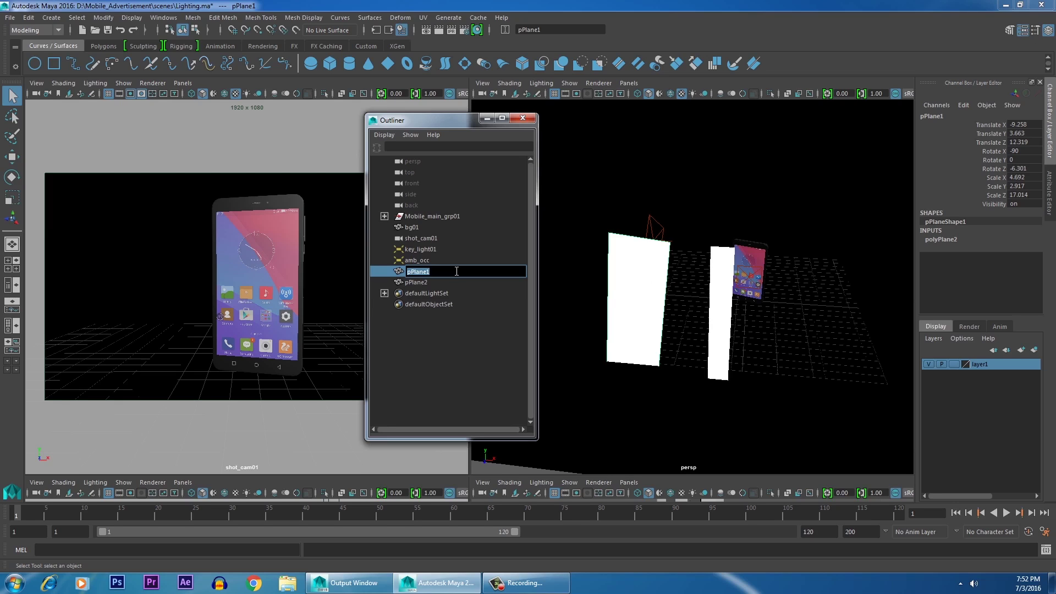
pyautogui.write('ref01')
pyautogui.press('Return')
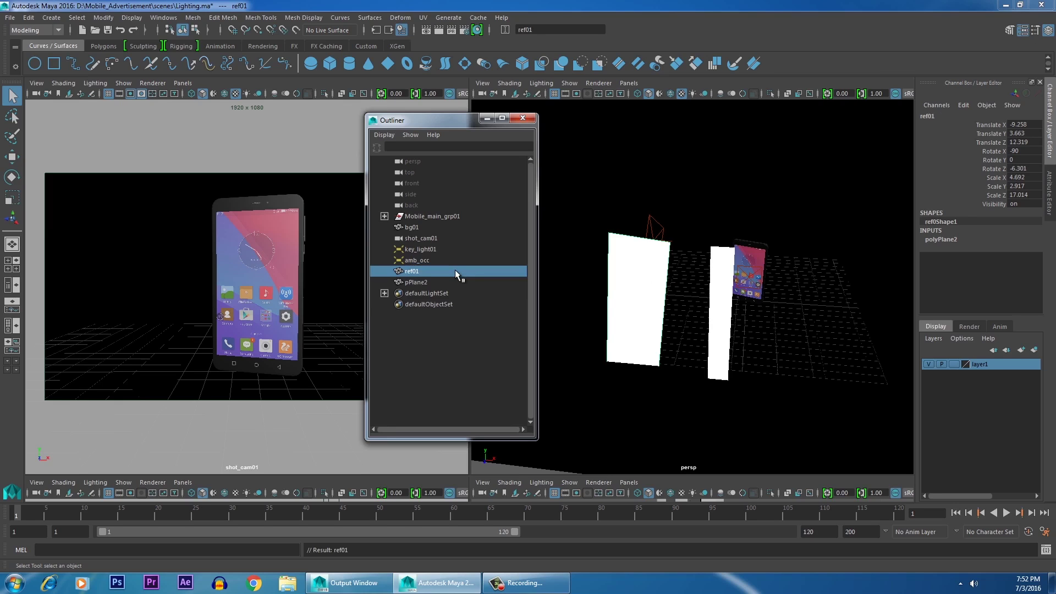
pyautogui.doubleClick(416, 271)
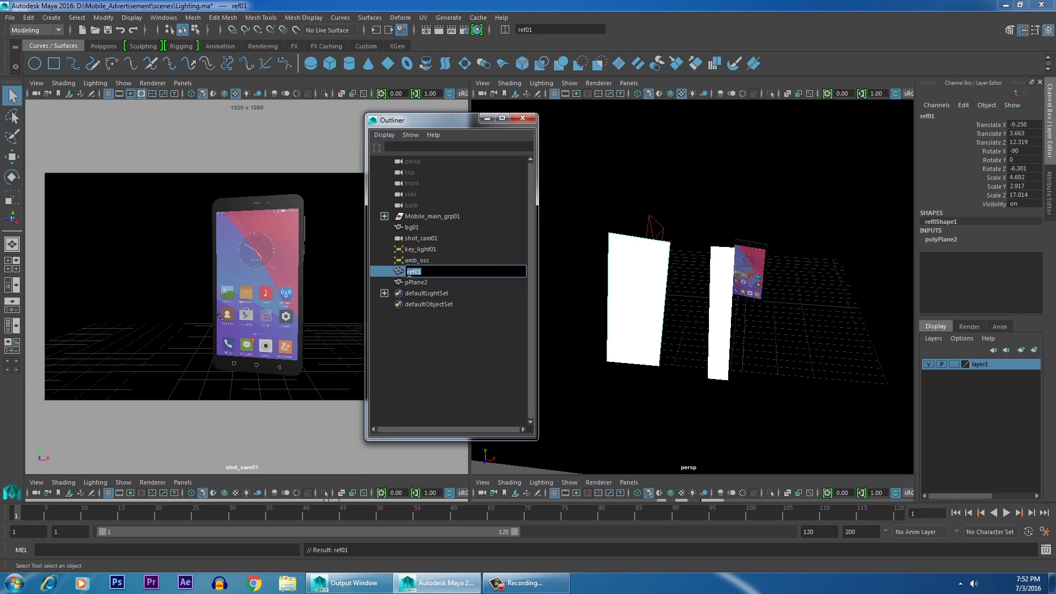
pyautogui.click(409, 274)
pyautogui.write('card_')
pyautogui.press('Return')
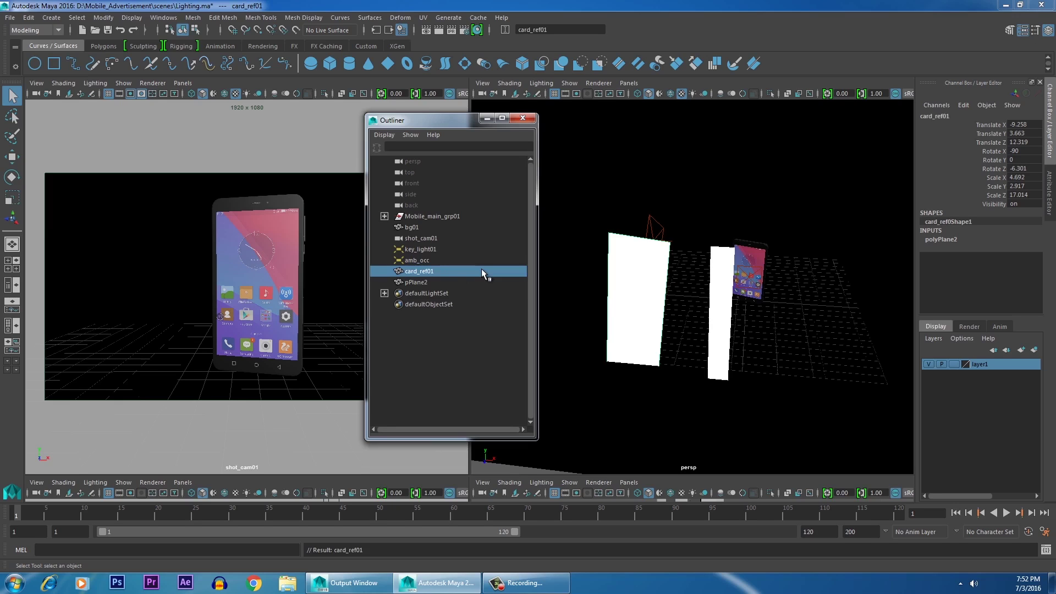
# Step: Rename the second reflection plane, pPlane2, to card_ref02
pyautogui.click(432, 282)
pyautogui.doubleClick(431, 282)
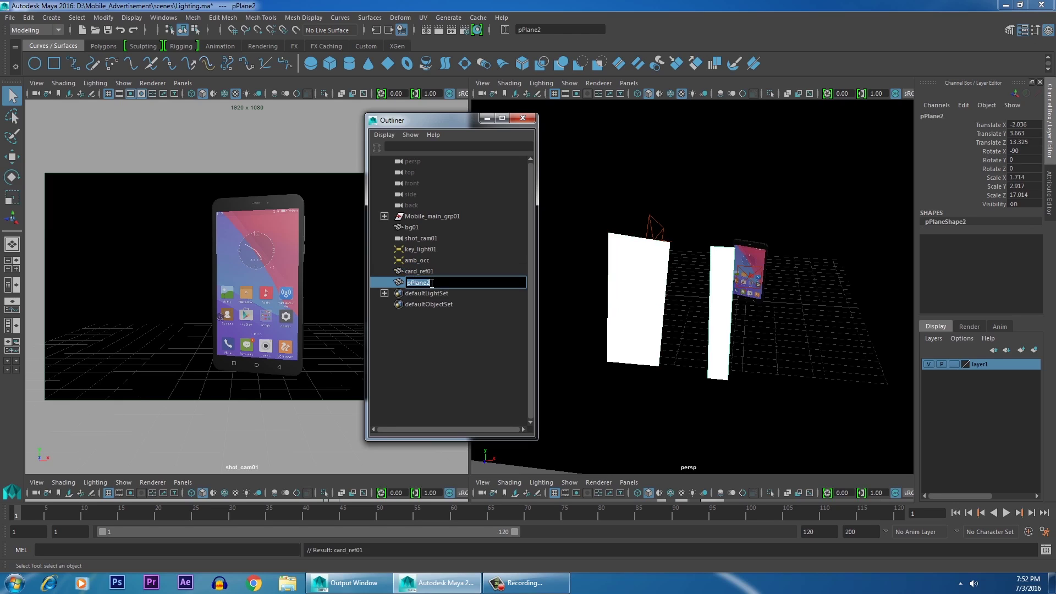
pyautogui.write('dard')
pyautogui.write('_ref01')
pyautogui.press('BackSpace')
pyautogui.write('2')
pyautogui.press('Return')
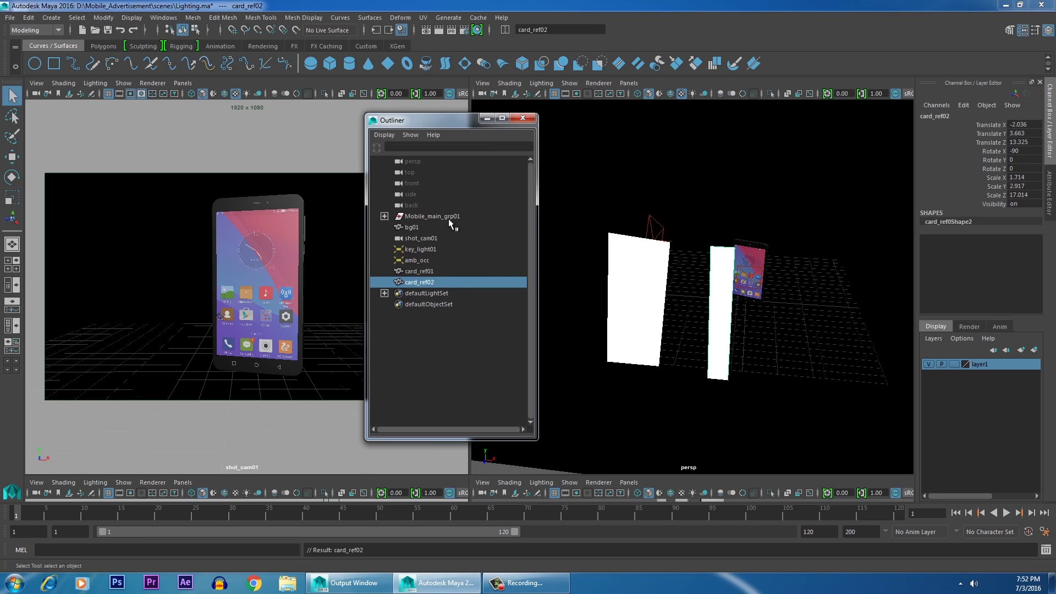
# Step: Create a NURBS circle around the phone, scaled uniformly to about 2.991 and raised to about 3.833 in Y
pyautogui.keyDown('alt'); pyautogui.moveTo(674, 282); pyautogui.dragTo(757, 292); pyautogui.keyUp('alt')
pyautogui.keyDown('alt'); pyautogui.moveTo(756, 292); pyautogui.dragTo(746, 306, button='middle'); pyautogui.keyUp('alt')
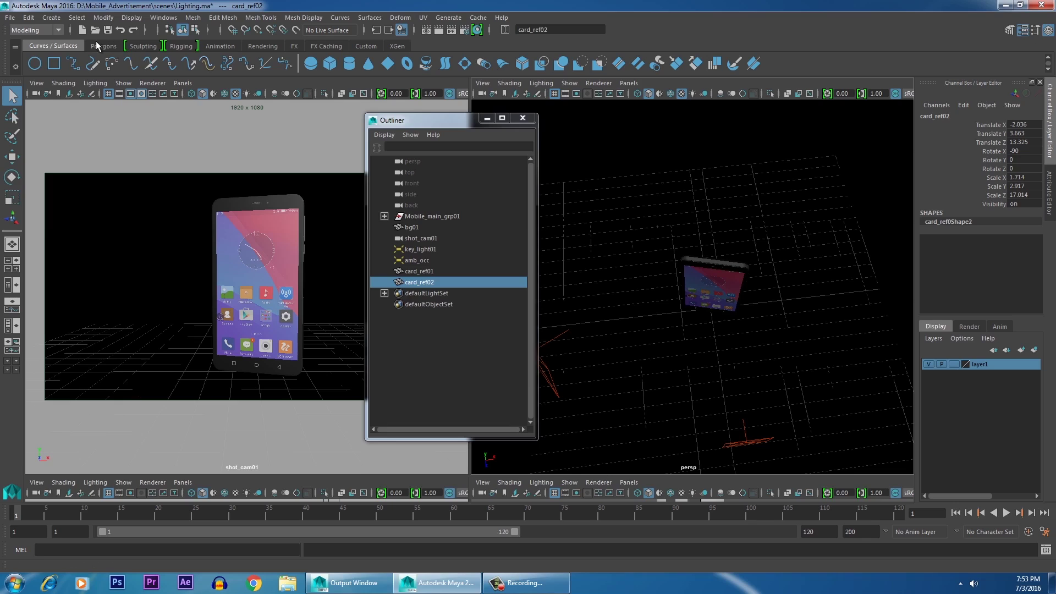
pyautogui.click(52, 17)
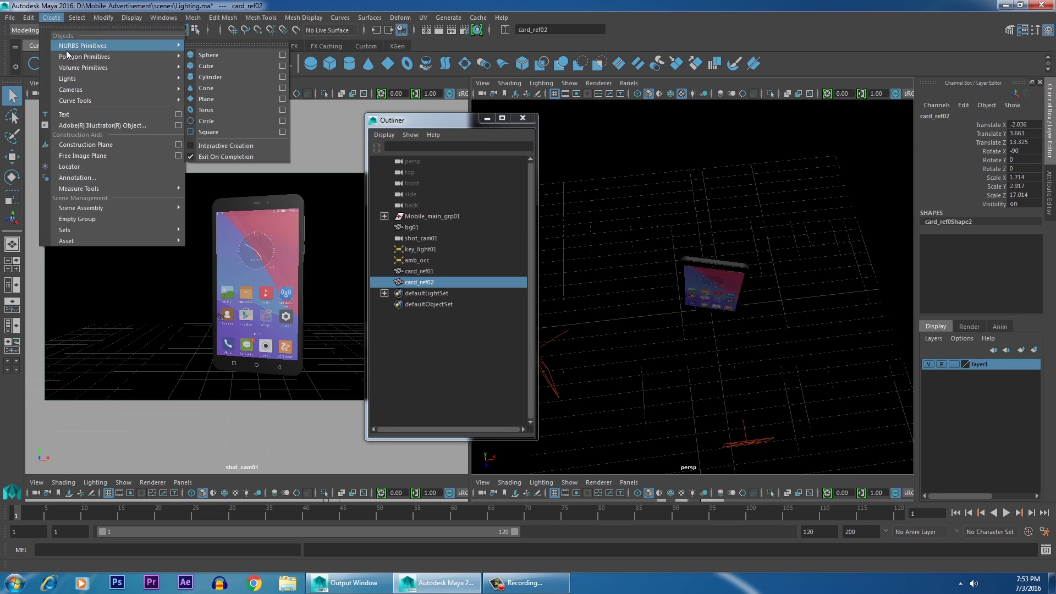
pyautogui.click(256, 145)
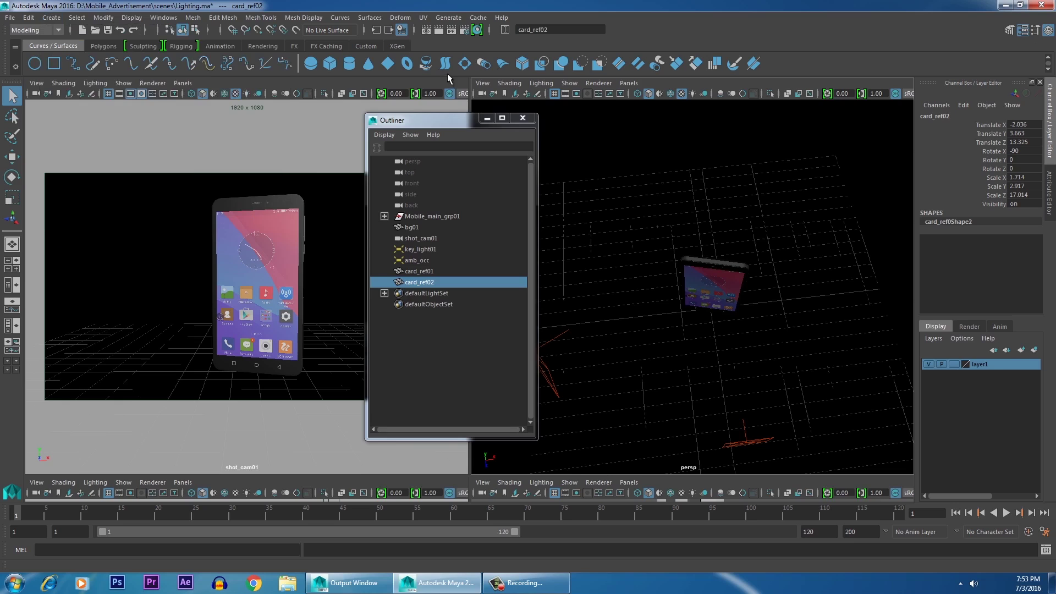
pyautogui.click(41, 65)
pyautogui.keyDown('alt'); pyautogui.moveTo(750, 354); pyautogui.dragTo(767, 370); pyautogui.keyUp('alt')
pyautogui.press('r')
pyautogui.press('w')
# Step: Rename the NURBS circle to anim_cntrl01 and freeze its transformations
pyautogui.click(429, 294)
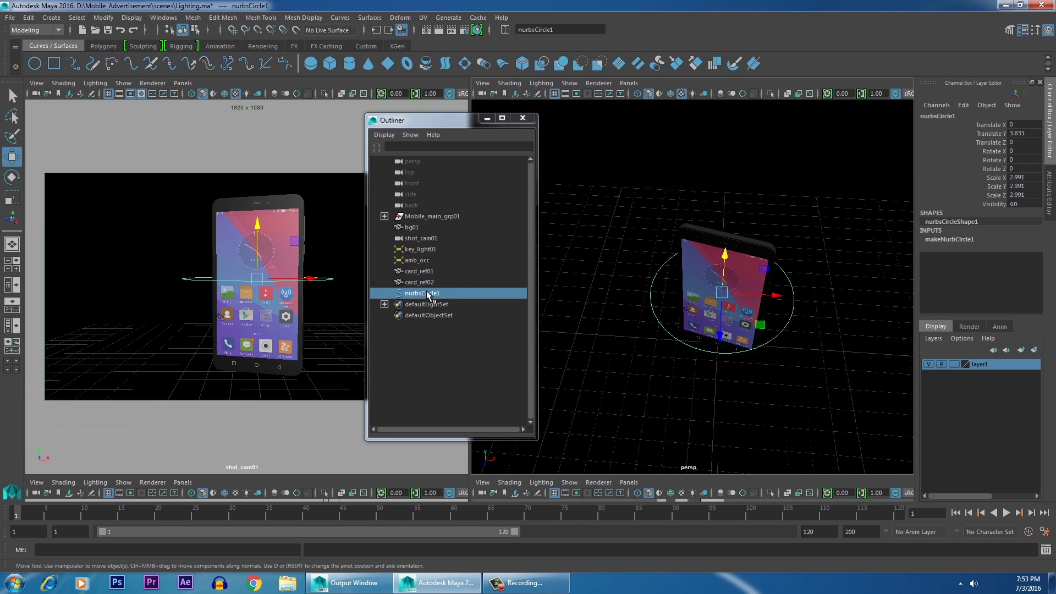
pyautogui.doubleClick(431, 294)
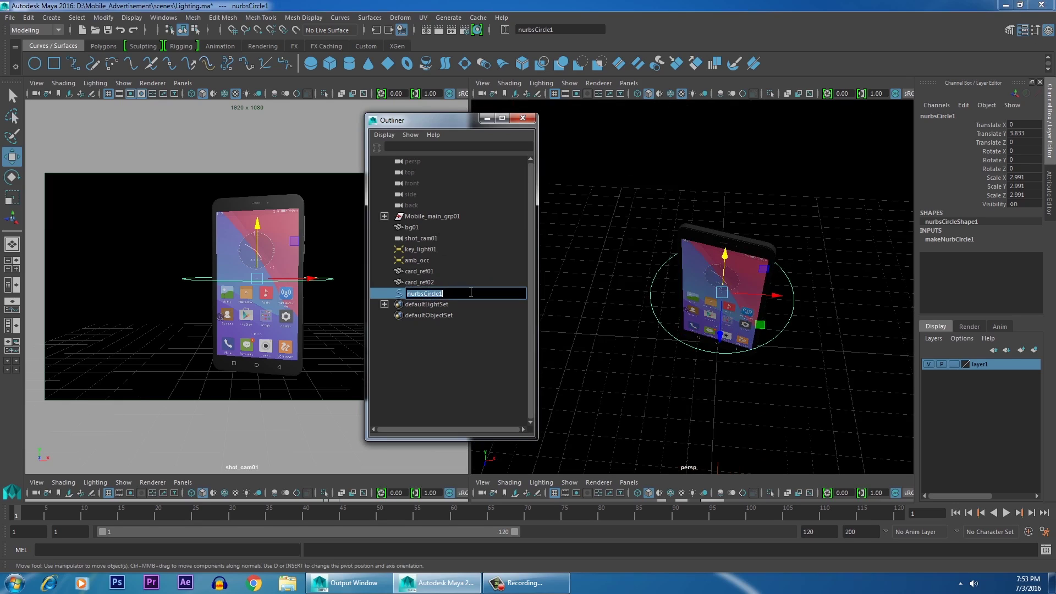
pyautogui.write('anim_cntrl01')
pyautogui.press('Return')
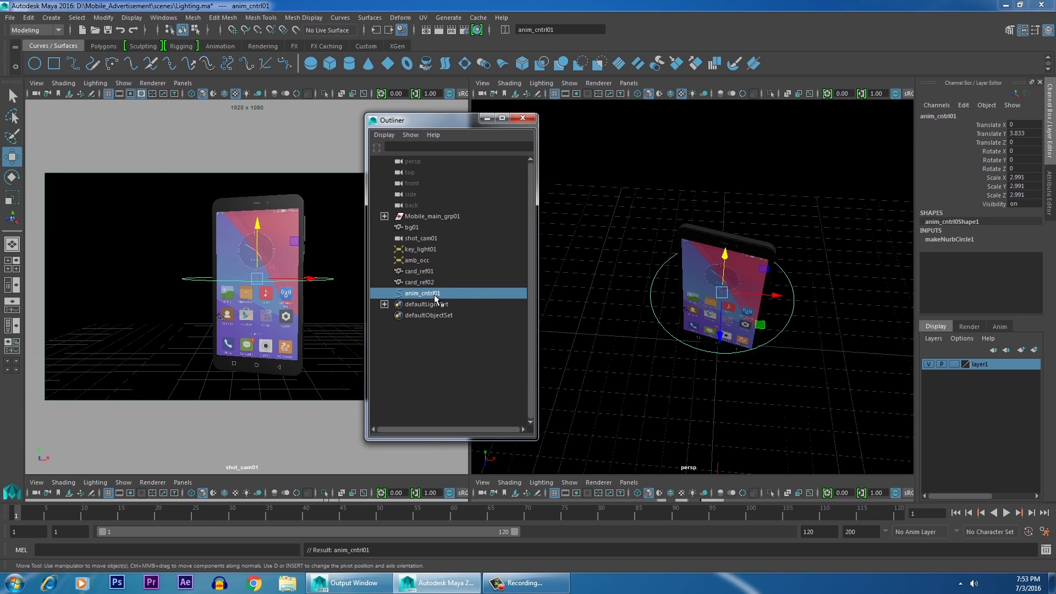
pyautogui.click(102, 18)
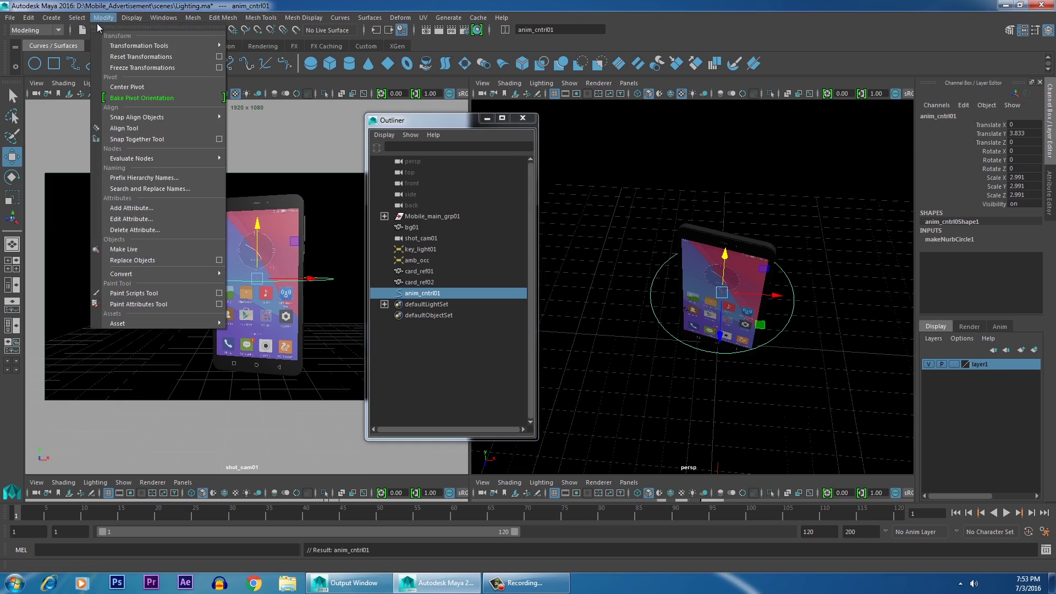
pyautogui.click(142, 68)
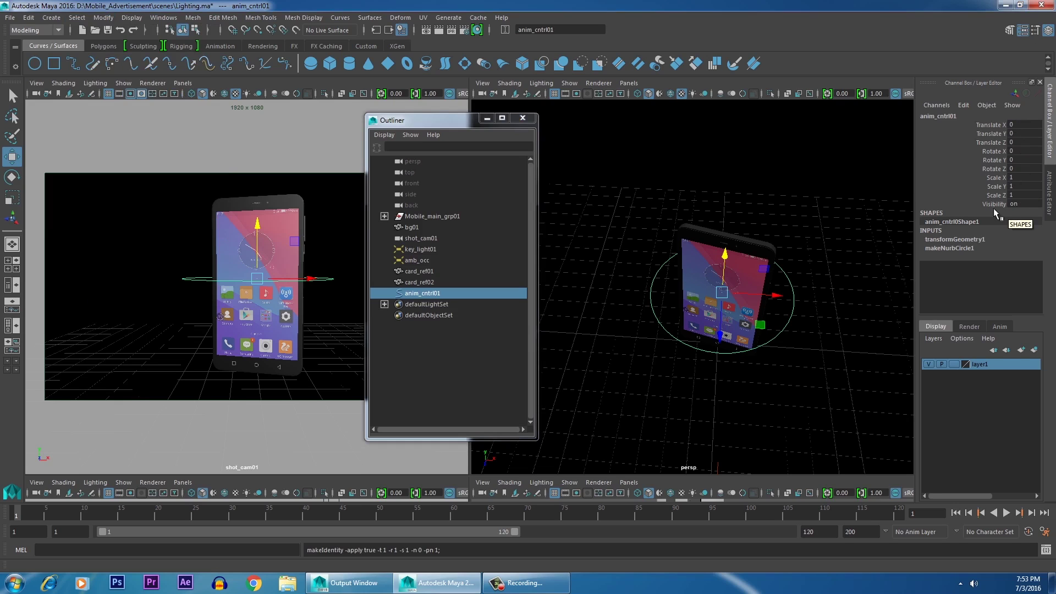
# Step: Parent Mobile_main_grp01 under the anim_cntrl01 curve
pyautogui.click(423, 216)
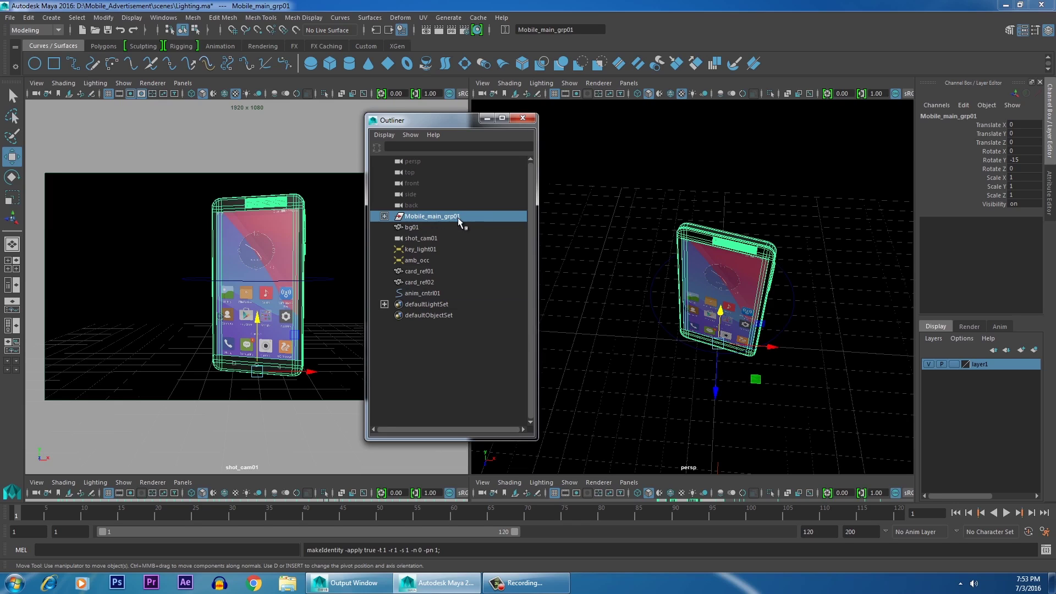
pyautogui.keyDown('ctrl'); pyautogui.click(435, 295); pyautogui.keyUp('ctrl')
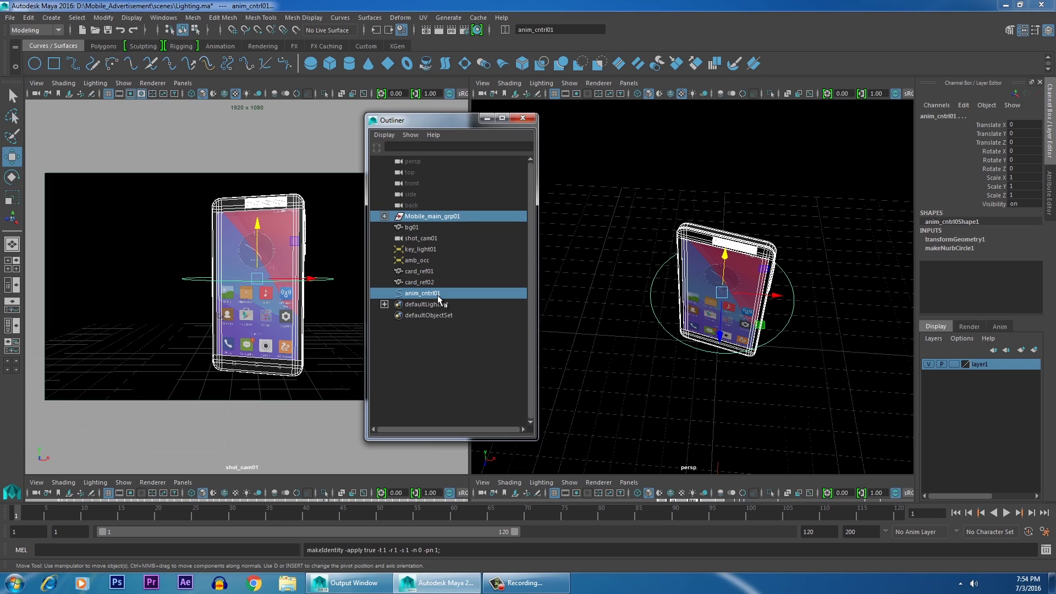
pyautogui.press('p')
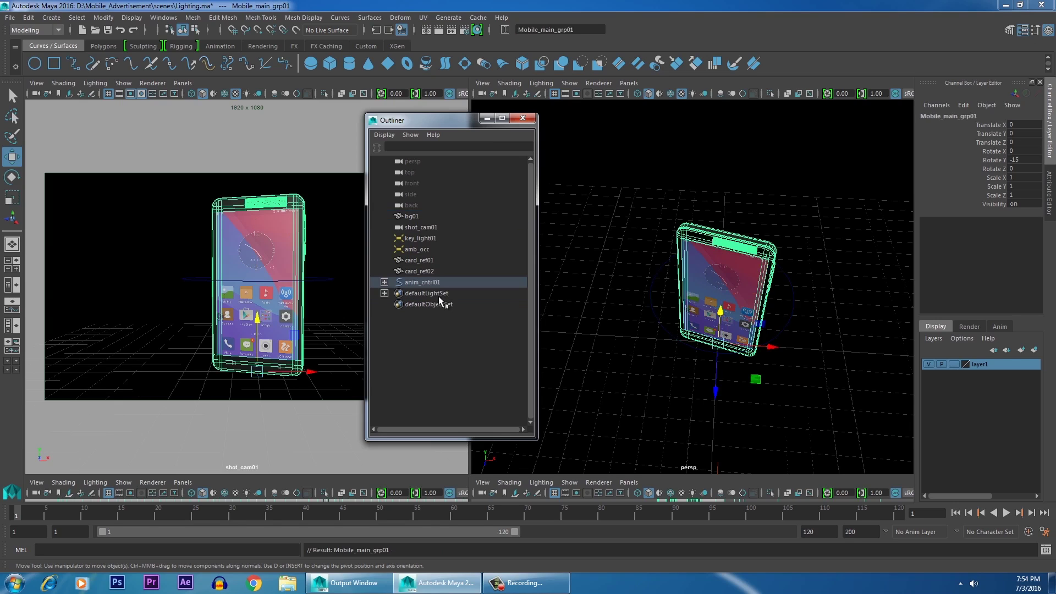
# Step: Inspect the hierarchy under anim_cntrl01, checking the control curve and its child group in the Outliner
pyautogui.click(384, 282)
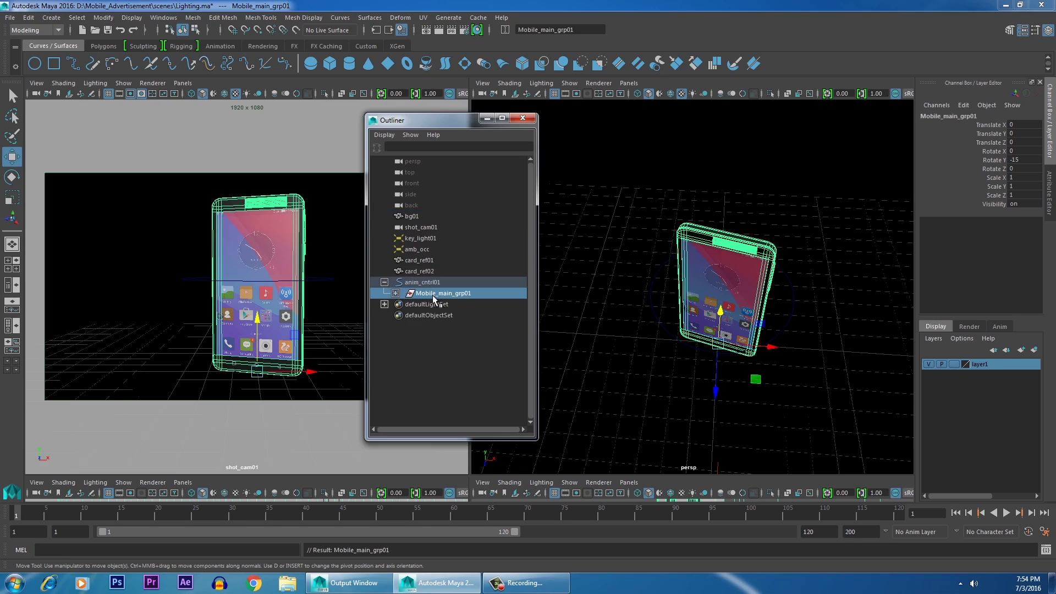
pyautogui.click(404, 284)
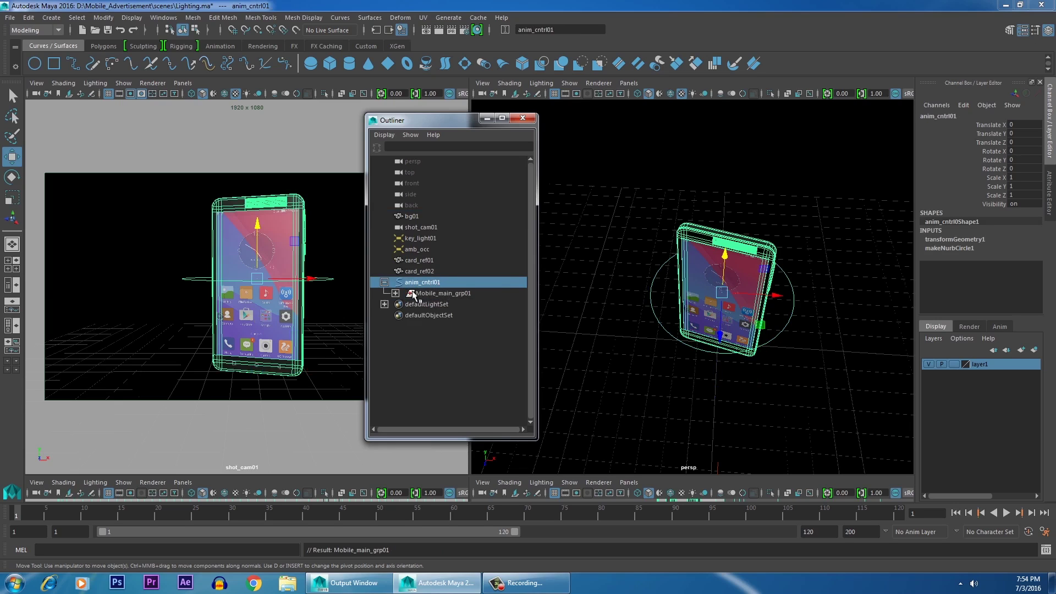
pyautogui.click(386, 282)
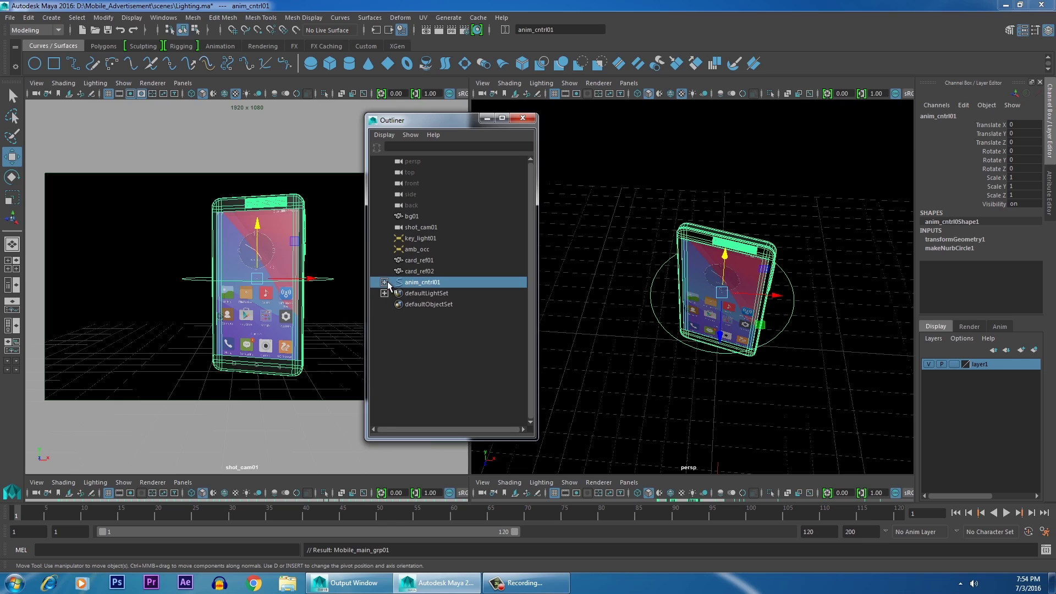
pyautogui.click(385, 282)
pyautogui.click(435, 294)
pyautogui.click(422, 282)
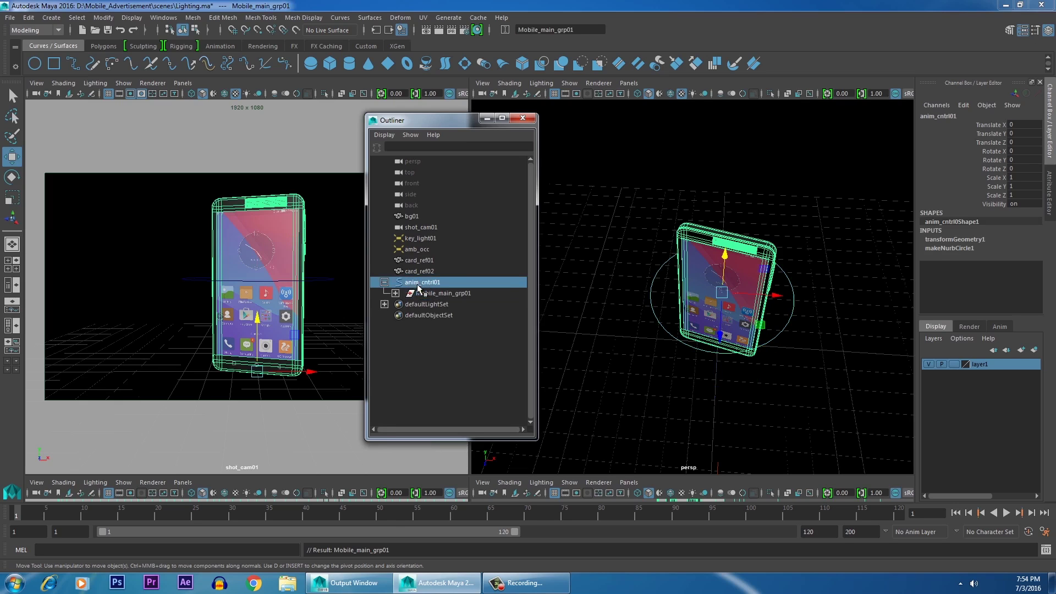
pyautogui.click(385, 283)
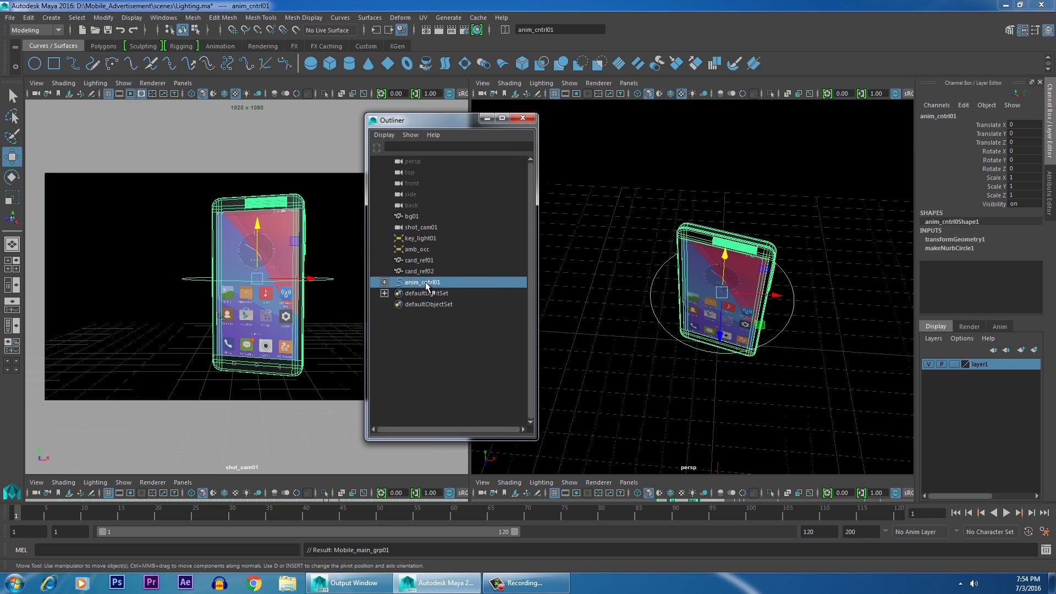
# Step: Set both the playback end frame and the animation end frame to 100
pyautogui.keyDown('alt'); pyautogui.moveTo(549, 285); pyautogui.dragTo(686, 299); pyautogui.keyUp('alt')
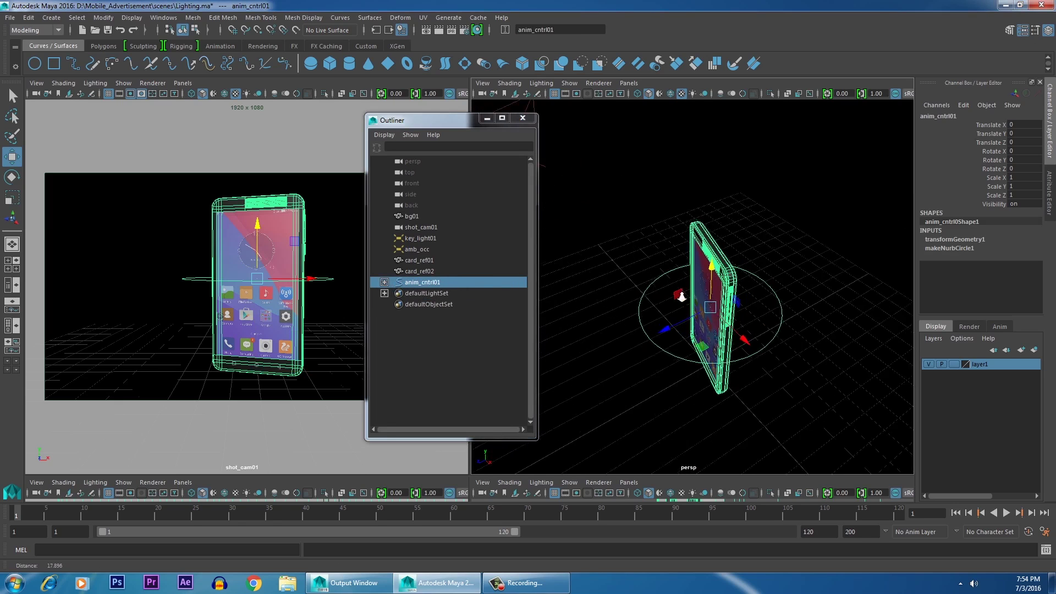
pyautogui.keyDown('alt'); pyautogui.moveTo(686, 299); pyautogui.dragTo(656, 262, button='right'); pyautogui.keyUp('alt')
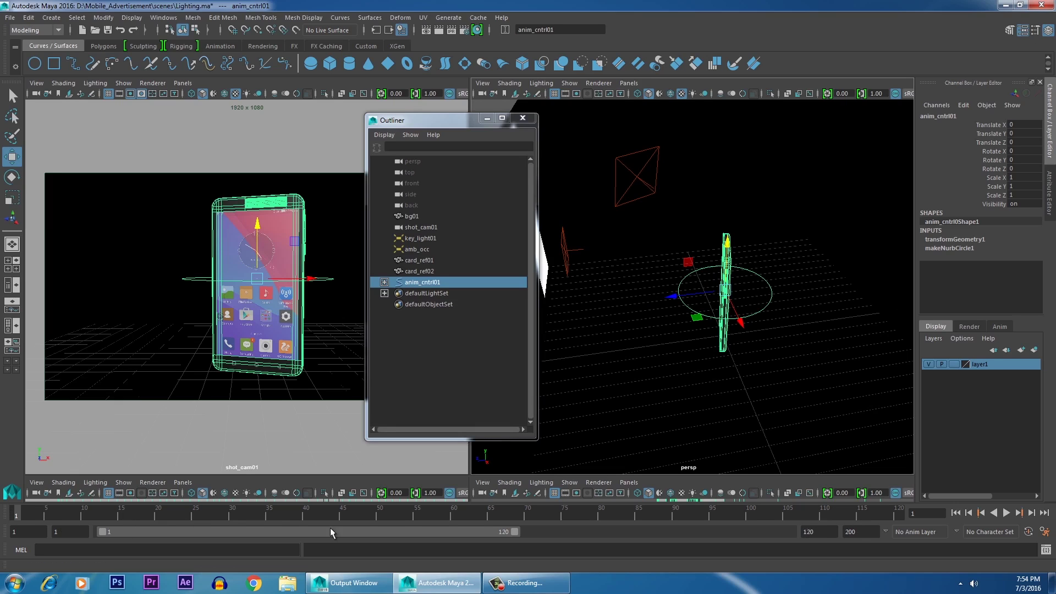
pyautogui.click(809, 531)
pyautogui.write('100')
pyautogui.press('Return')
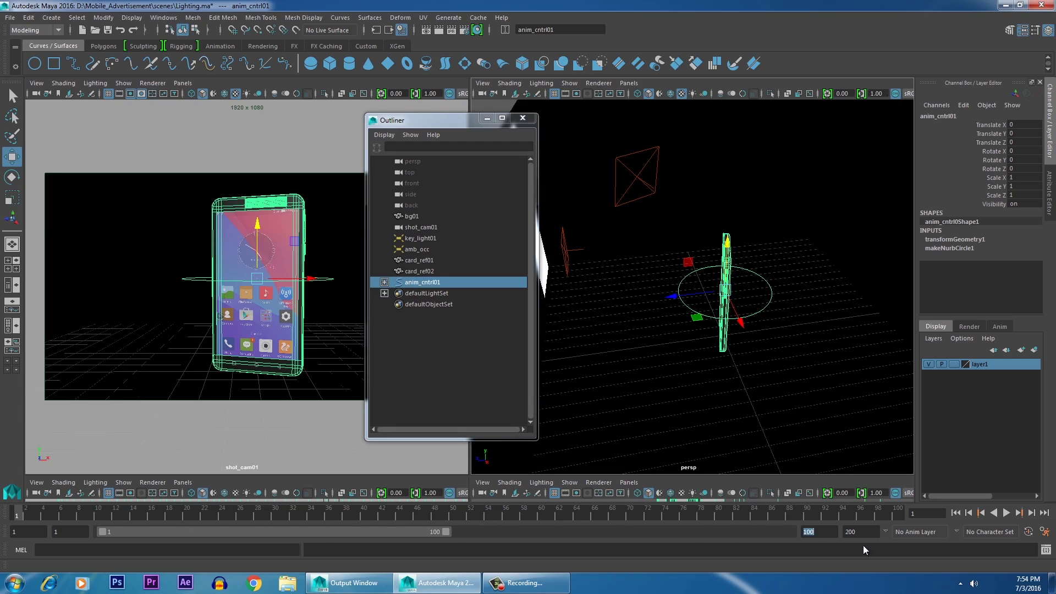
pyautogui.click(853, 531)
pyautogui.write('100')
pyautogui.press('Return')
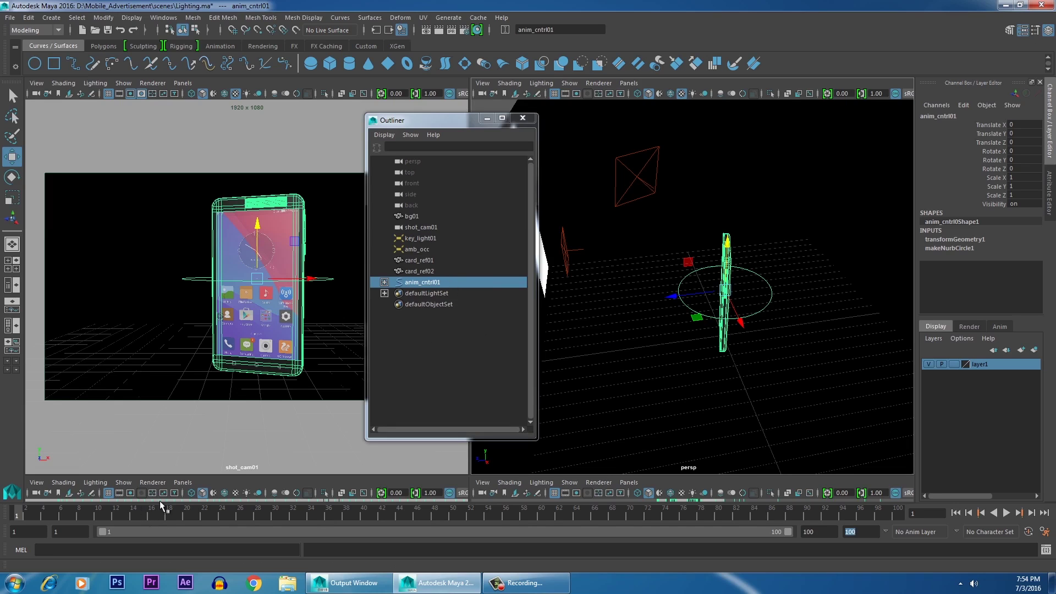
# Step: Key only the Translate Z channel of anim_cntrl01 at frame 20, with its value at 0
pyautogui.click(187, 511)
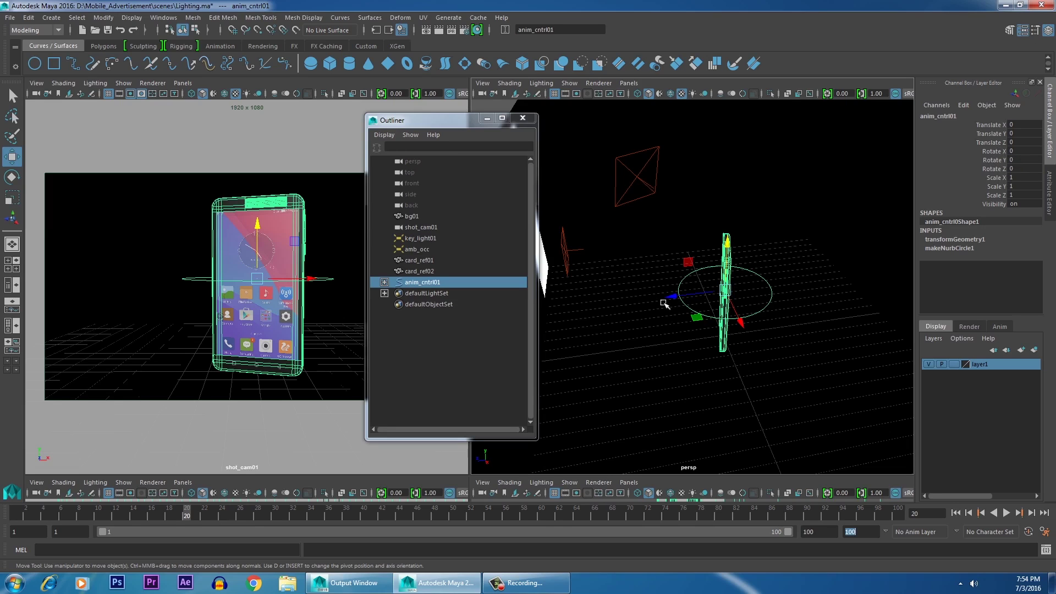
pyautogui.click(696, 317)
pyautogui.click(994, 142)
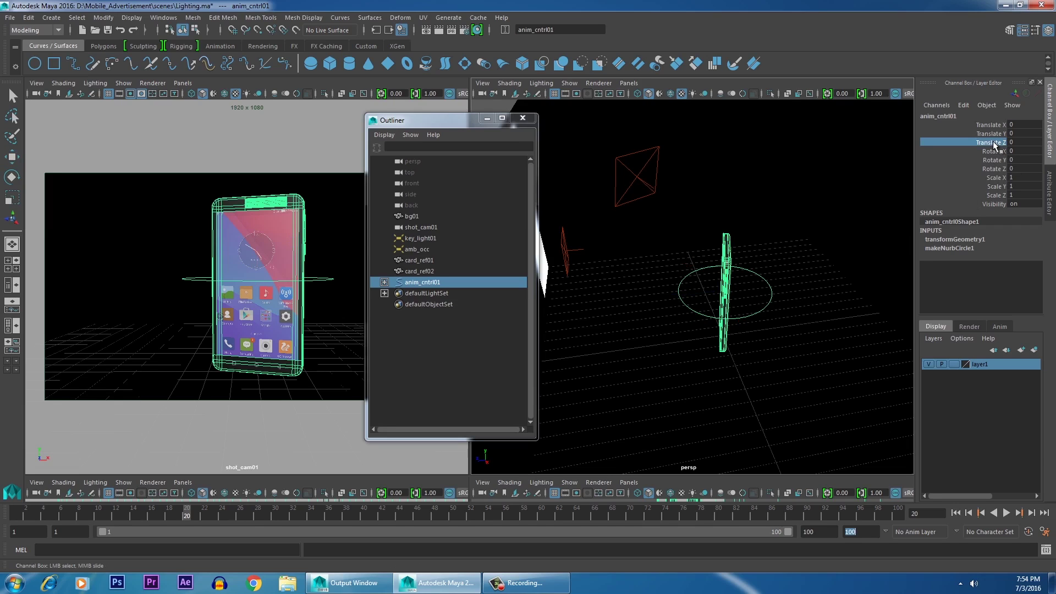
pyautogui.rightClick(995, 145)
pyautogui.click(955, 162)
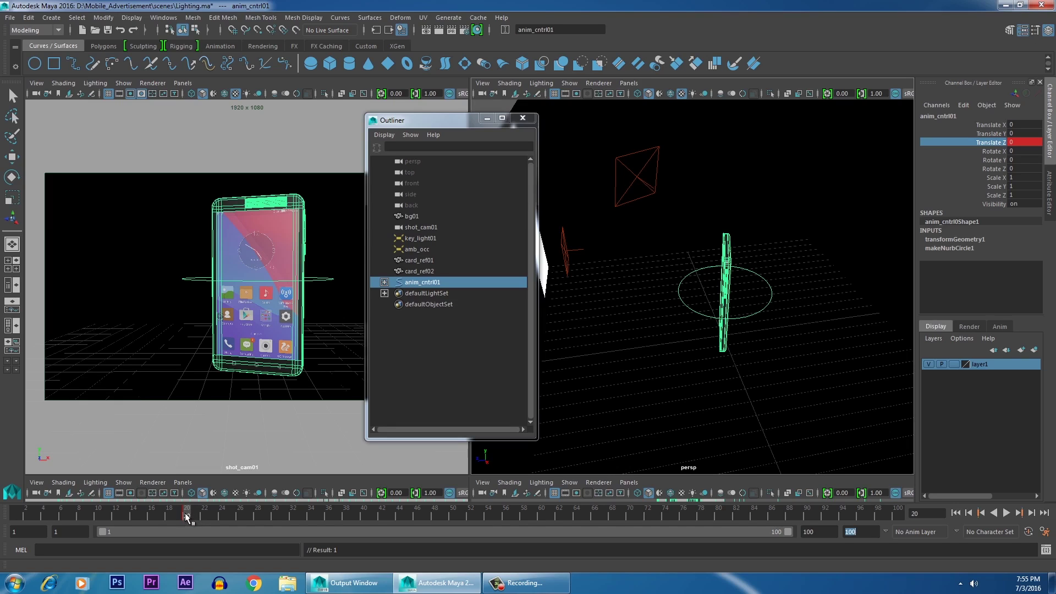
# Step: Undo the trial move of anim_cntrl01 at frame 1 and the Translate Z key set at frame 20
pyautogui.moveTo(187, 517); pyautogui.dragTo(15, 520)
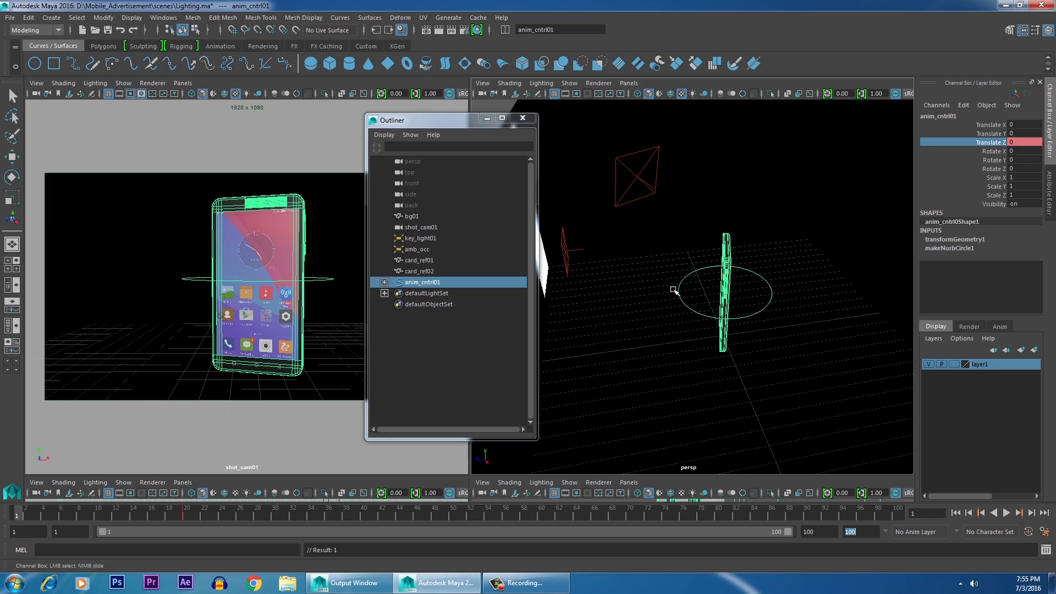
pyautogui.keyDown('alt'); pyautogui.moveTo(710, 291); pyautogui.dragTo(534, 323); pyautogui.keyUp('alt')
pyautogui.press('w')
pyautogui.keyDown('alt'); pyautogui.moveTo(680, 309); pyautogui.dragTo(688, 341); pyautogui.keyUp('alt')
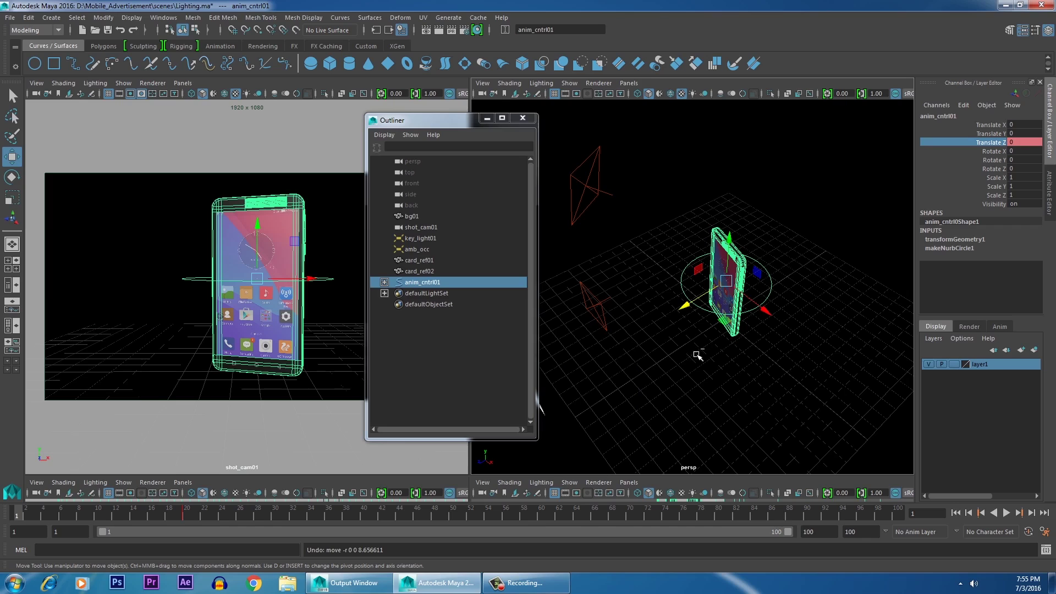
pyautogui.hotkey('ctrl', 'z')
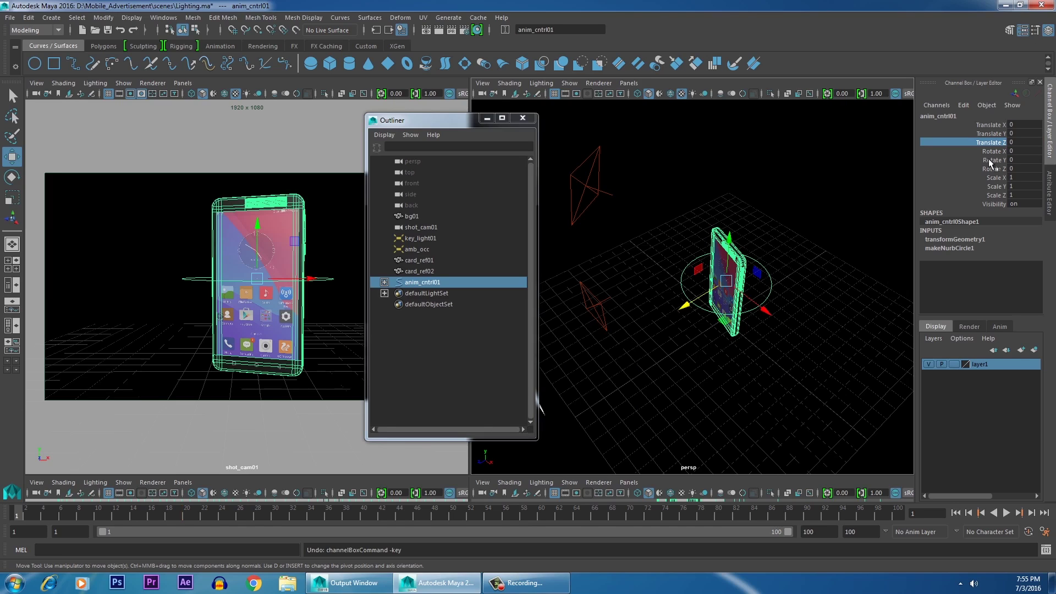
# Step: Key the Translate X and Translate Z channels of anim_cntrl01 at frame 20, both with a value of 0
pyautogui.click(187, 513)
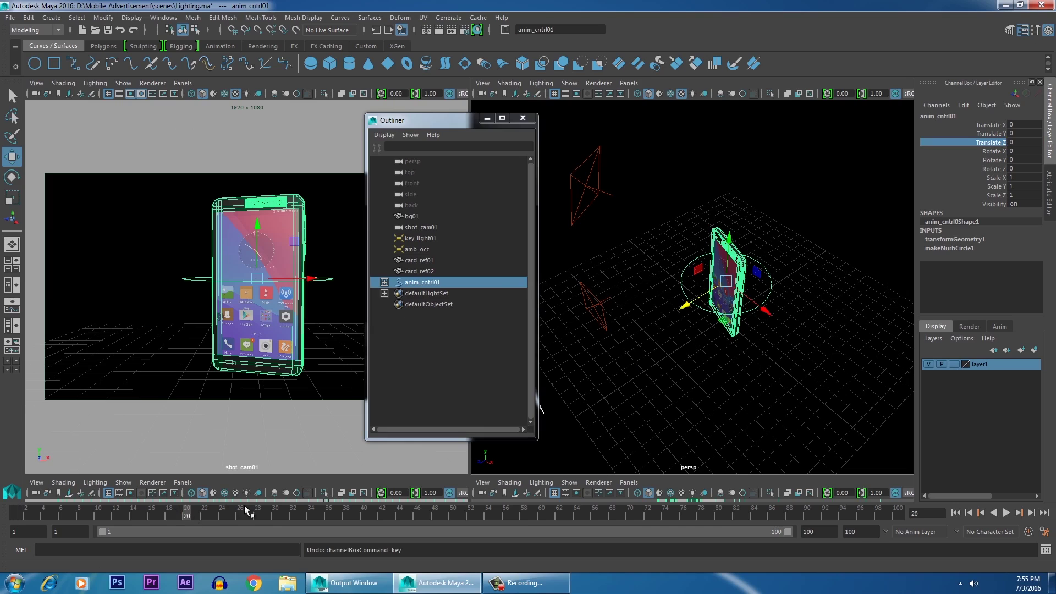
pyautogui.click(1000, 123)
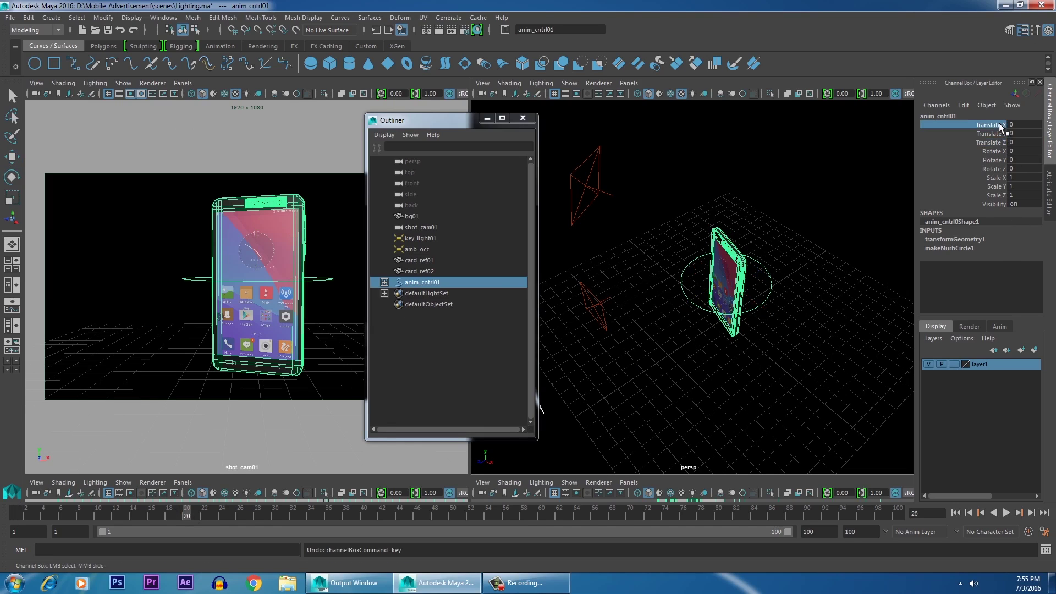
pyautogui.rightClick(999, 124)
pyautogui.click(980, 142)
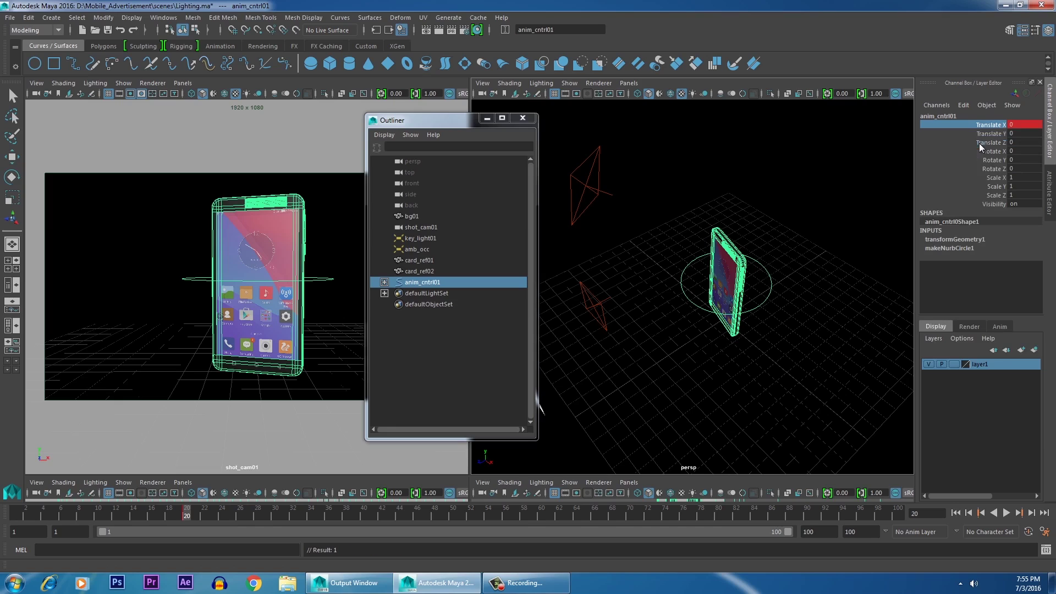
pyautogui.click(989, 143)
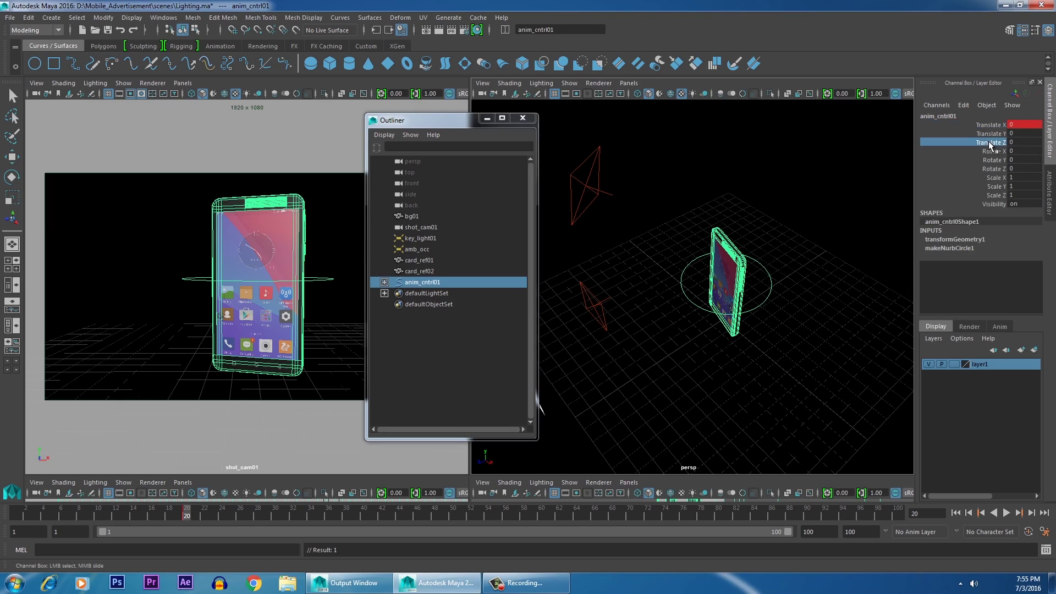
pyautogui.rightClick(988, 143)
pyautogui.click(972, 161)
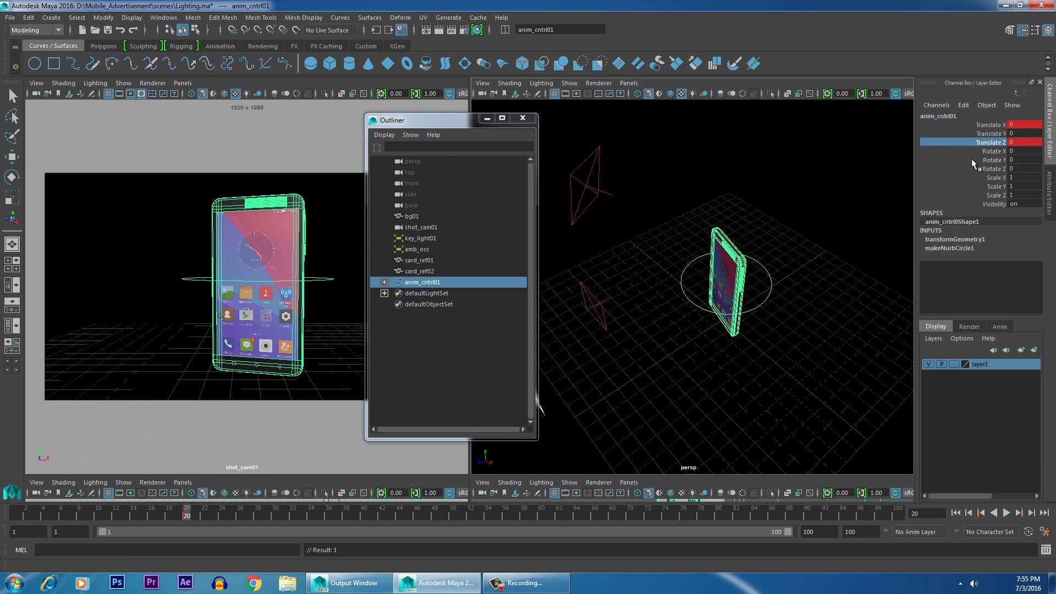
pyautogui.click(991, 125)
pyautogui.click(990, 144)
pyautogui.click(992, 126)
pyautogui.click(992, 143)
# Step: At frame 1, move anim_cntrl01 out of the shot camera's view to Translate X -7.935 and Translate Z 7.262, and key both channels
pyautogui.moveTo(186, 519); pyautogui.dragTo(17, 514)
pyautogui.keyDown('alt'); pyautogui.moveTo(685, 374); pyautogui.dragTo(669, 352); pyautogui.keyUp('alt')
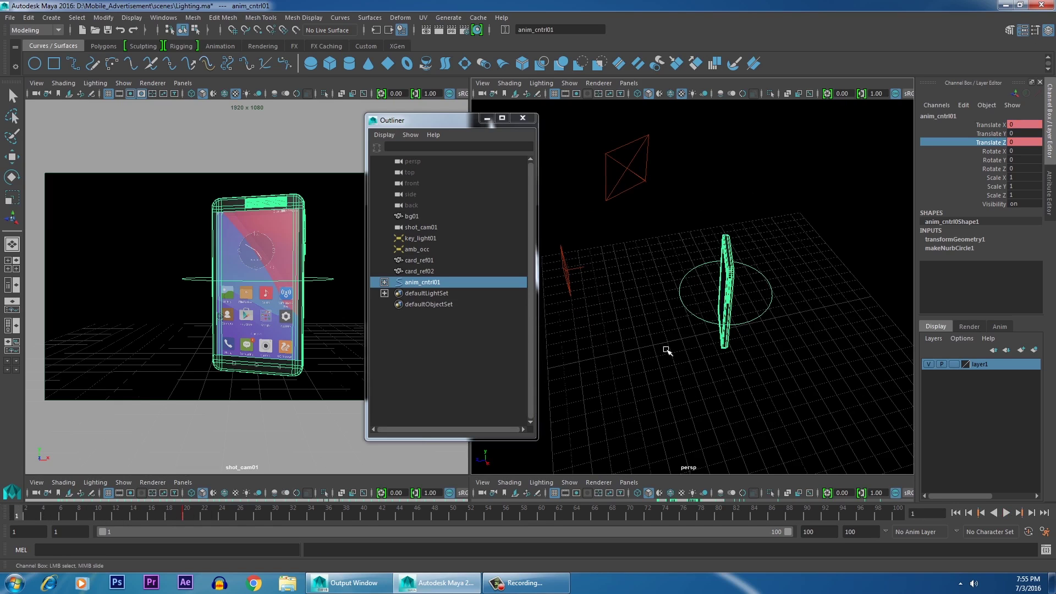
pyautogui.press('w')
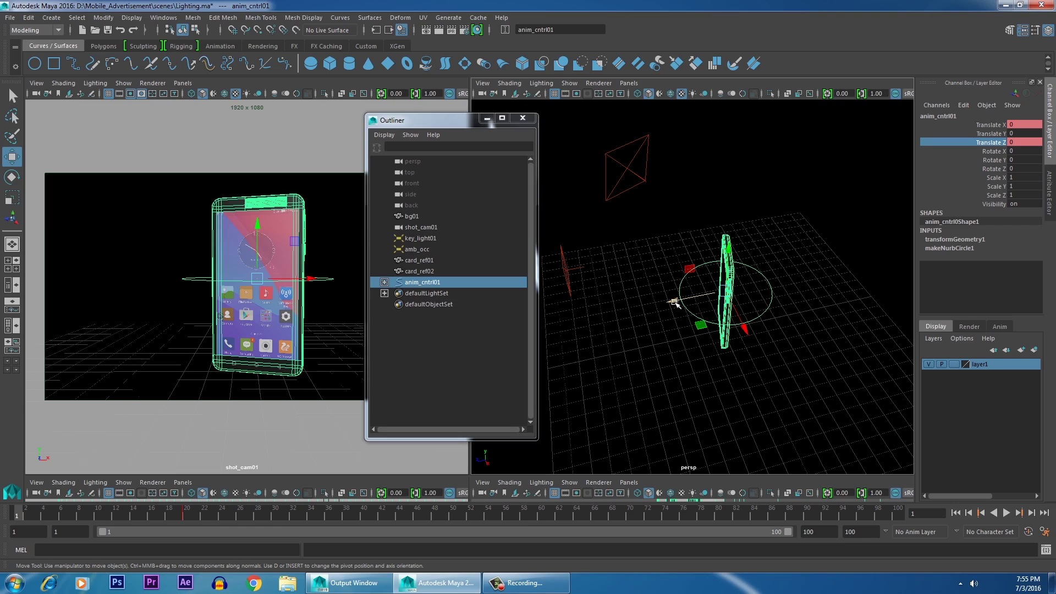
pyautogui.moveTo(675, 303); pyautogui.dragTo(593, 306)
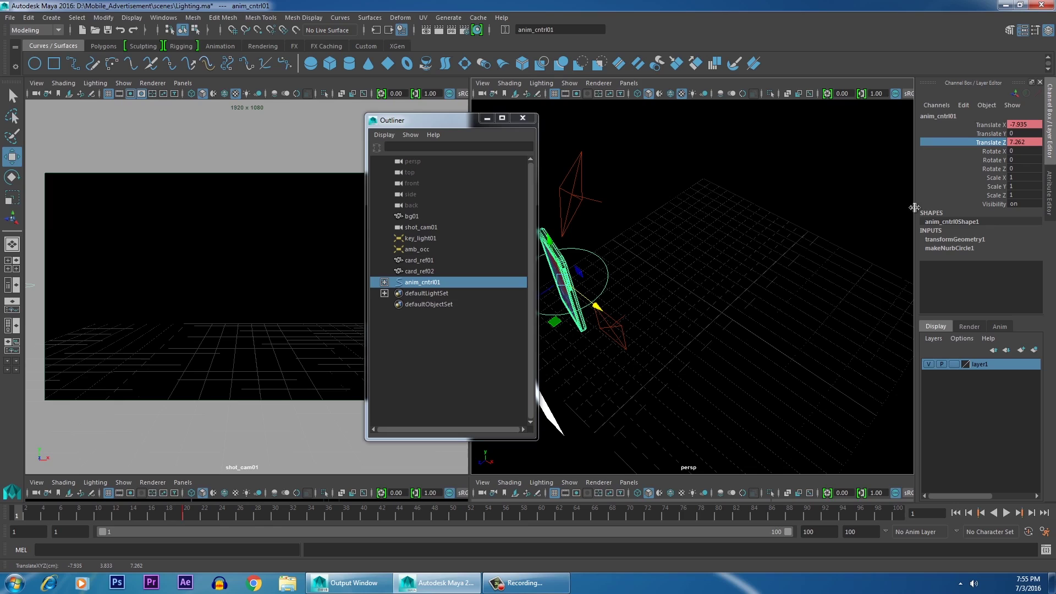
pyautogui.rightClick(991, 144)
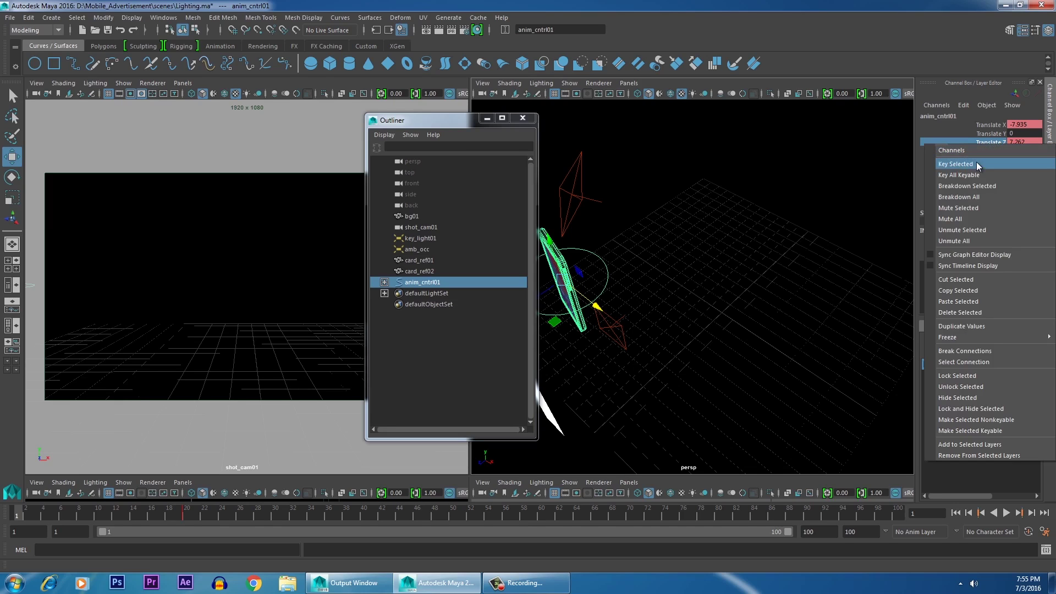
pyautogui.click(976, 162)
pyautogui.click(989, 124)
pyautogui.rightClick(989, 123)
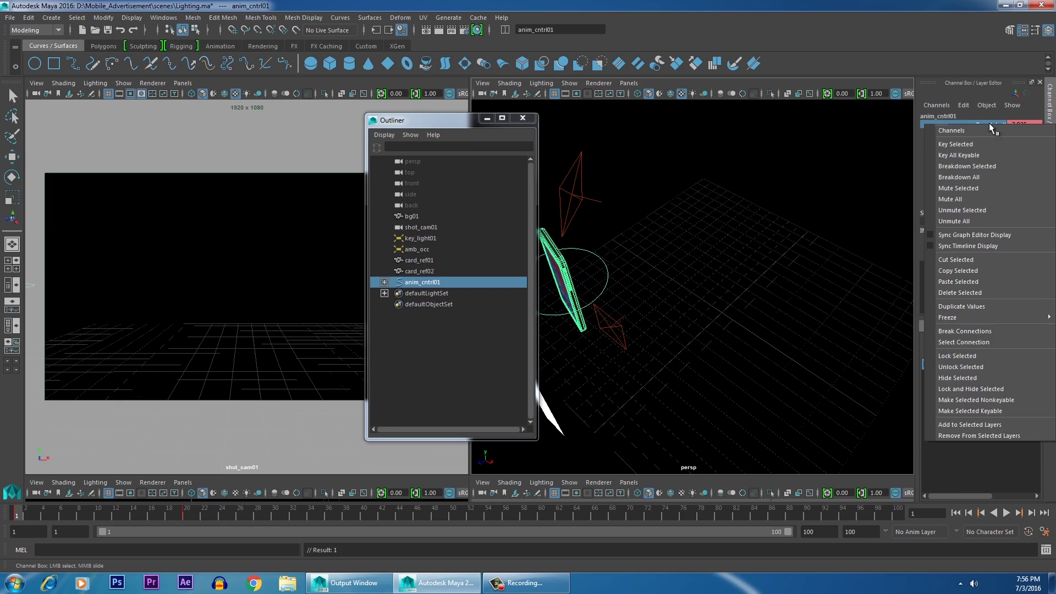
pyautogui.click(978, 142)
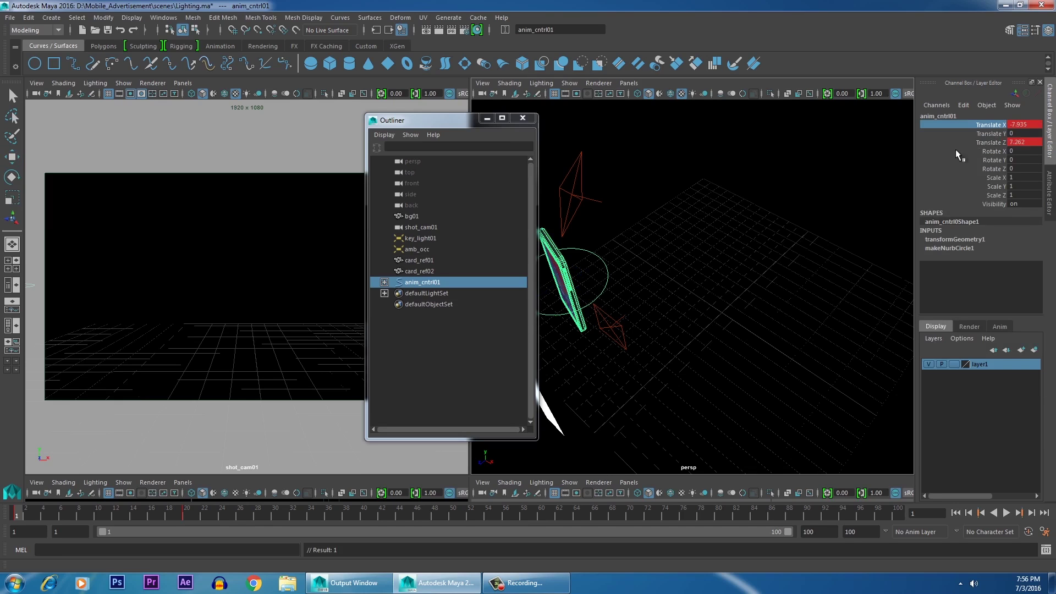
# Step: Scrub and play the animation between frames 1 and 20 to check how the phone moves into the camera view
pyautogui.moveTo(18, 515); pyautogui.dragTo(187, 515)
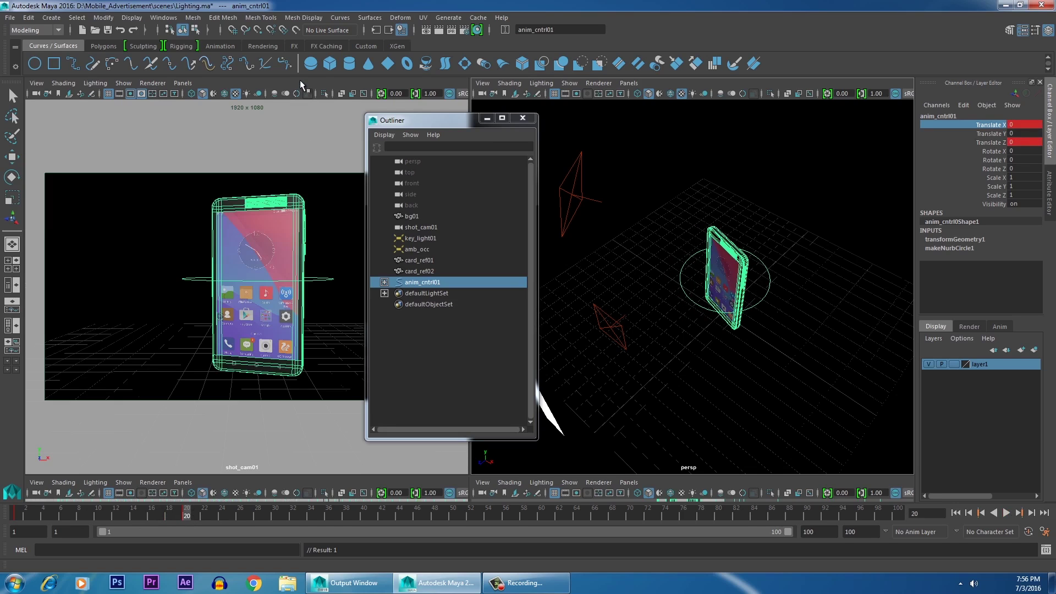
pyautogui.click(302, 78)
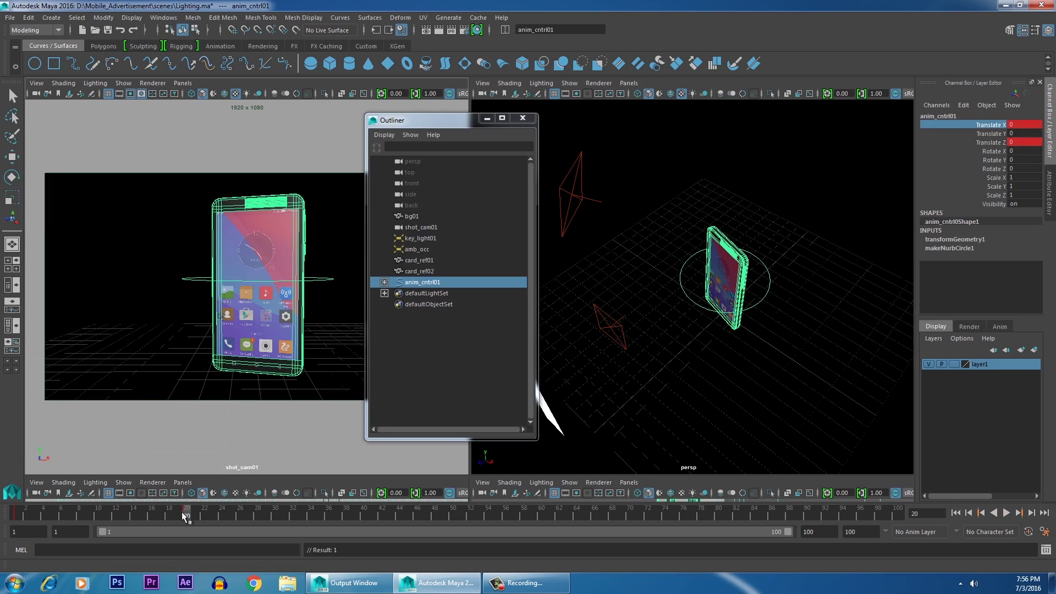
pyautogui.moveTo(184, 515)
pyautogui.mouseDown()
pyautogui.moveTo(22, 513)
pyautogui.moveTo(182, 513)
pyautogui.mouseUp()
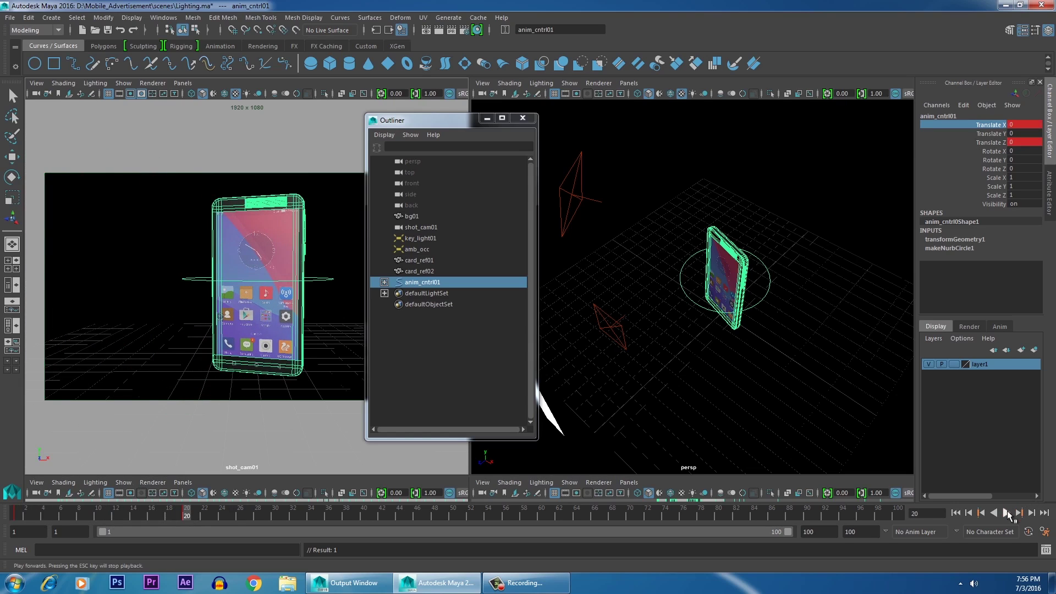
pyautogui.moveTo(187, 514); pyautogui.dragTo(17, 514)
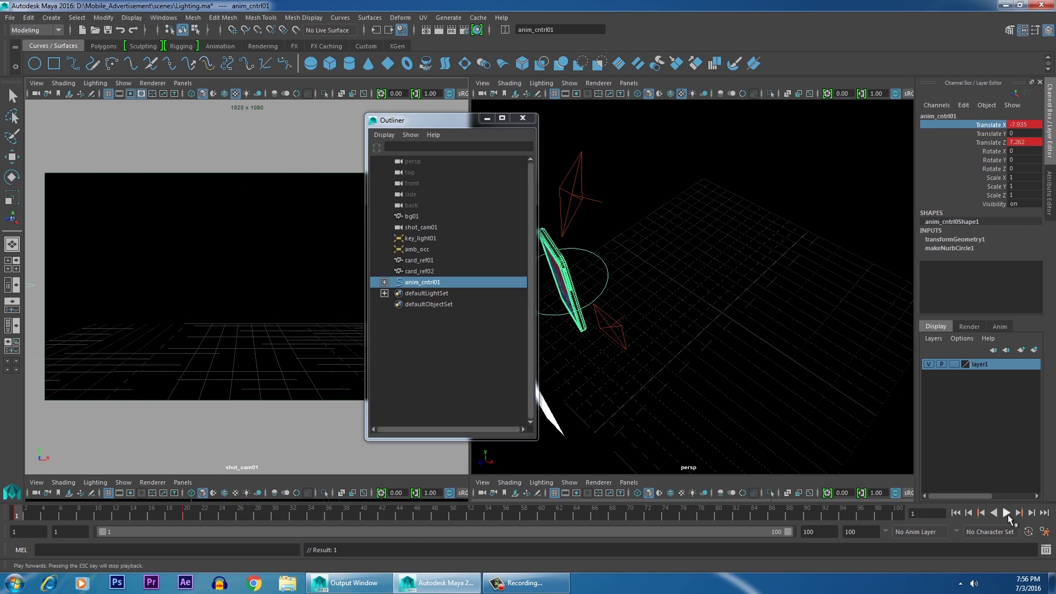
pyautogui.click(1007, 514)
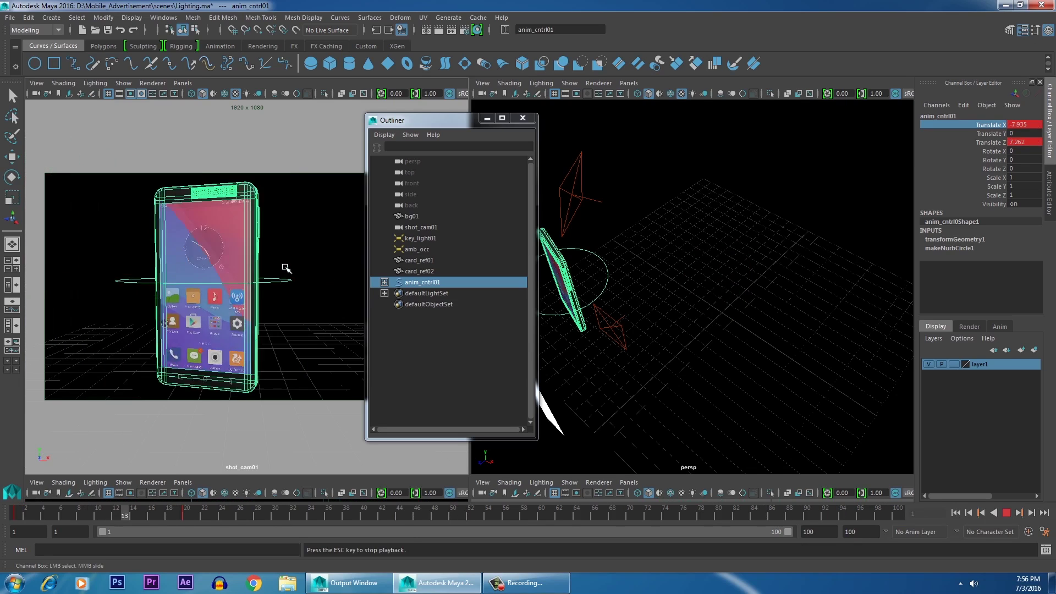
pyautogui.click(1007, 513)
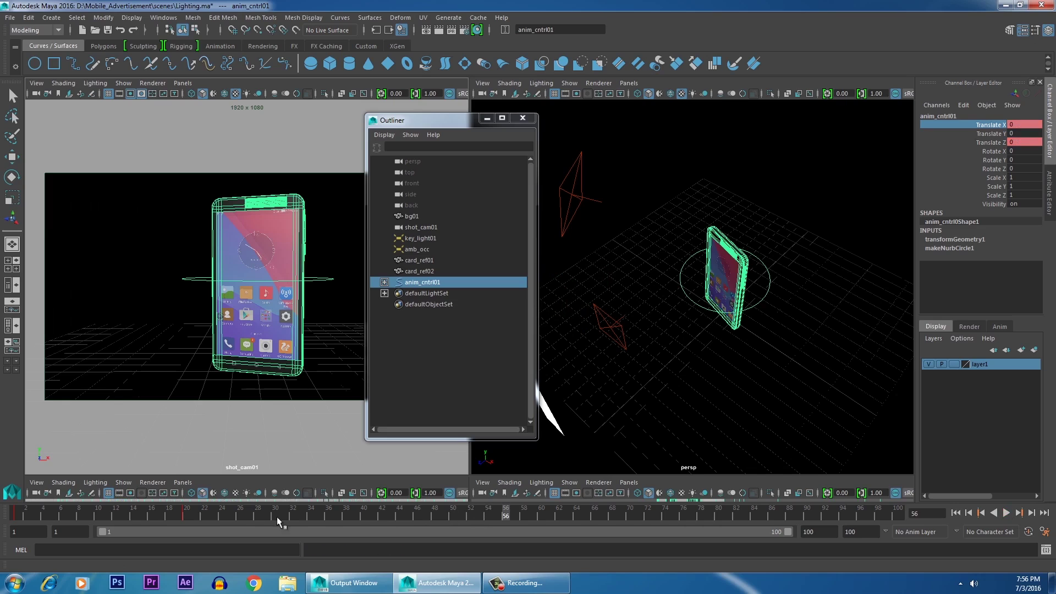
pyautogui.moveTo(173, 517); pyautogui.dragTo(125, 515)
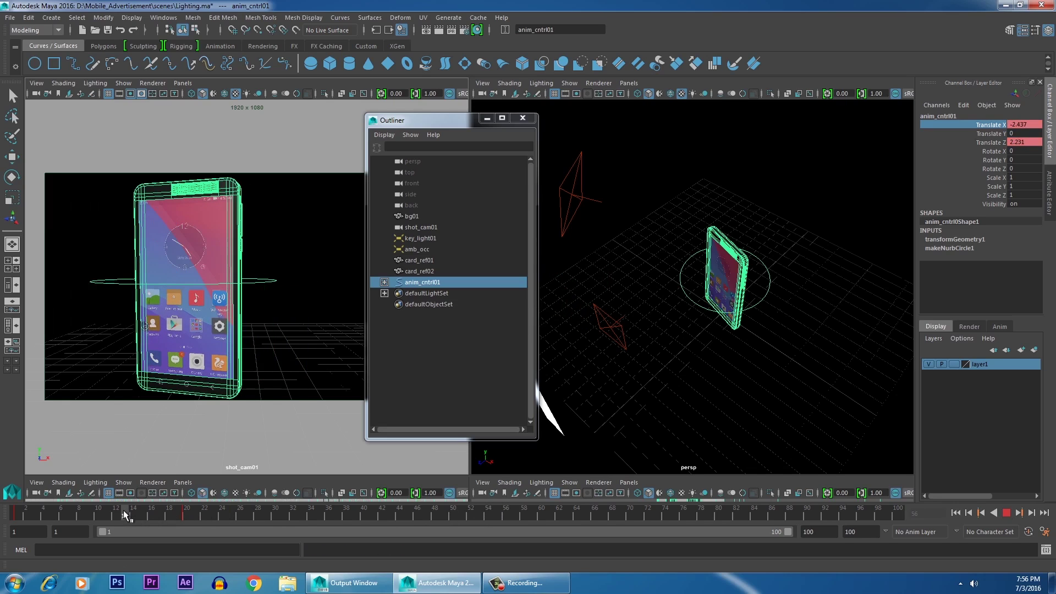
# Step: Set the playback speed to Real-time, and replay the phone's entrance, ending at frame 20
pyautogui.rightClick(196, 515)
pyautogui.moveTo(243, 440)
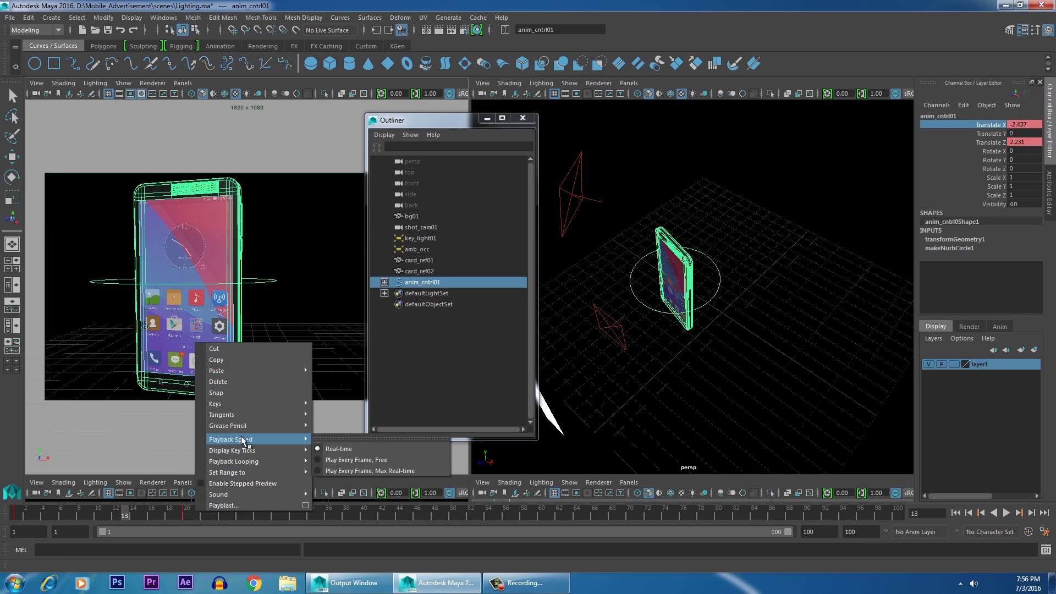
pyautogui.click(341, 450)
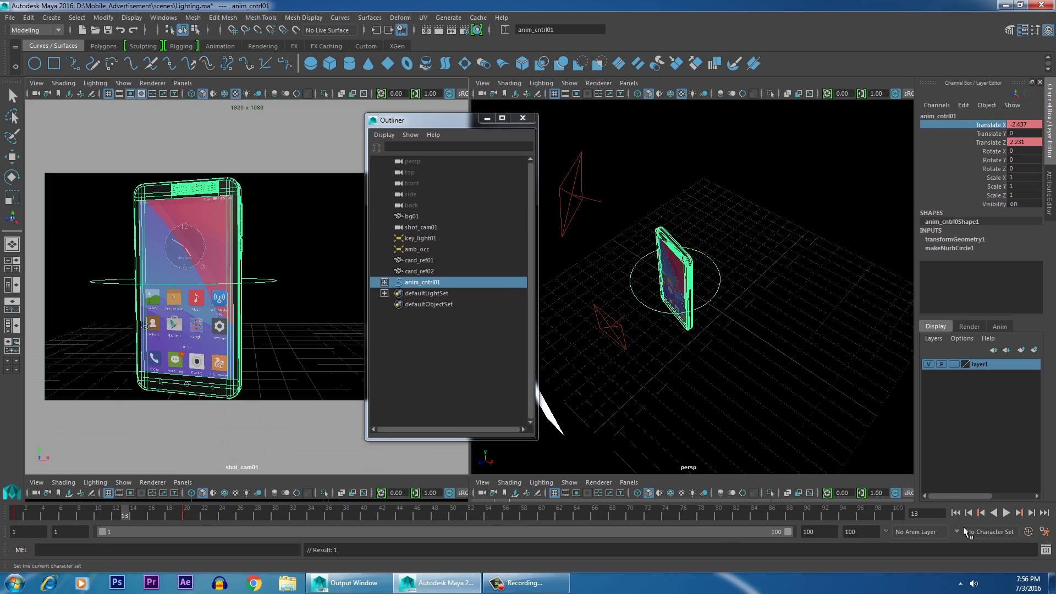
pyautogui.click(1006, 513)
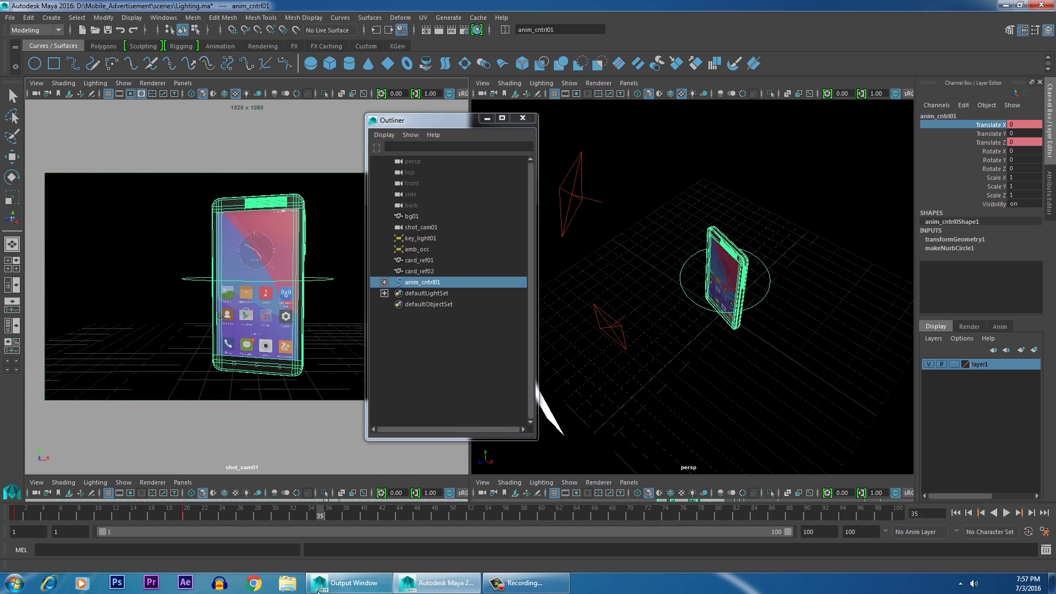
pyautogui.moveTo(274, 516); pyautogui.dragTo(186, 509)
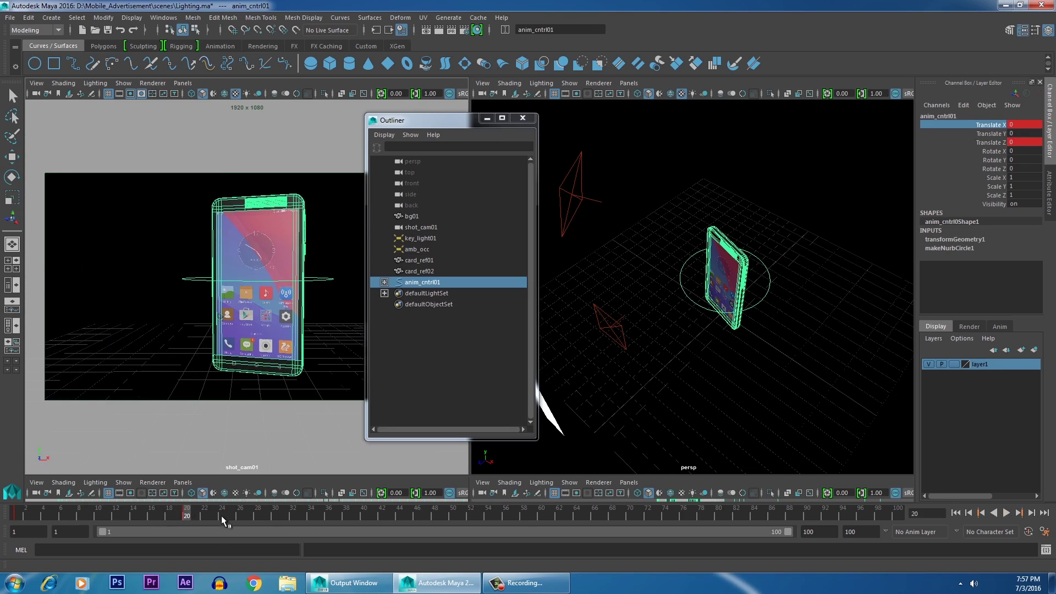
pyautogui.moveTo(16, 514); pyautogui.dragTo(187, 513)
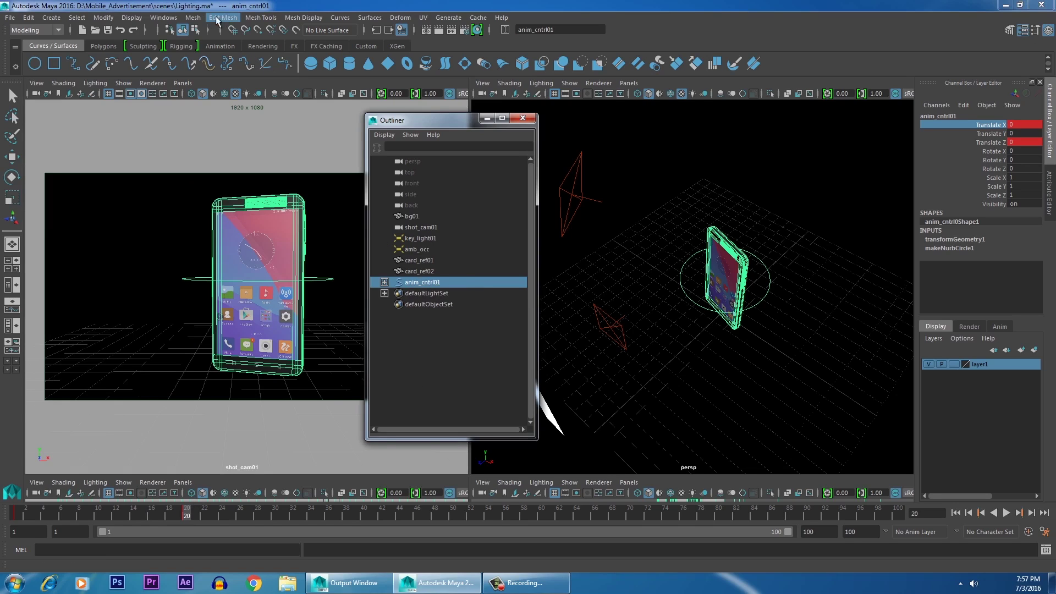
# Step: Open the Graph Editor for anim_cntrl01 and frame its Translate X and Translate Z animation curves
pyautogui.click(166, 18)
pyautogui.moveTo(179, 46)
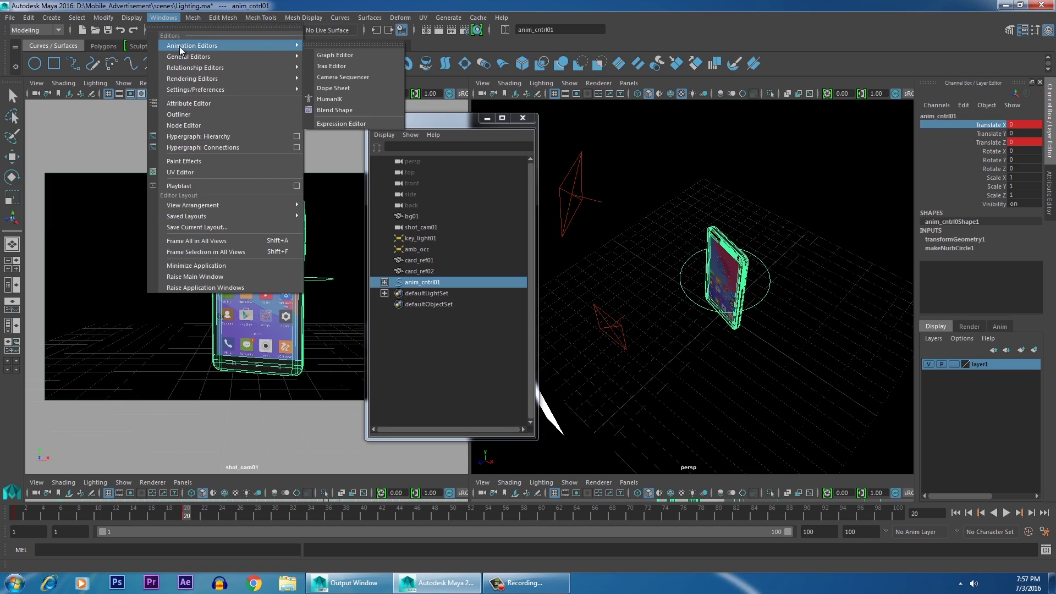
pyautogui.click(342, 55)
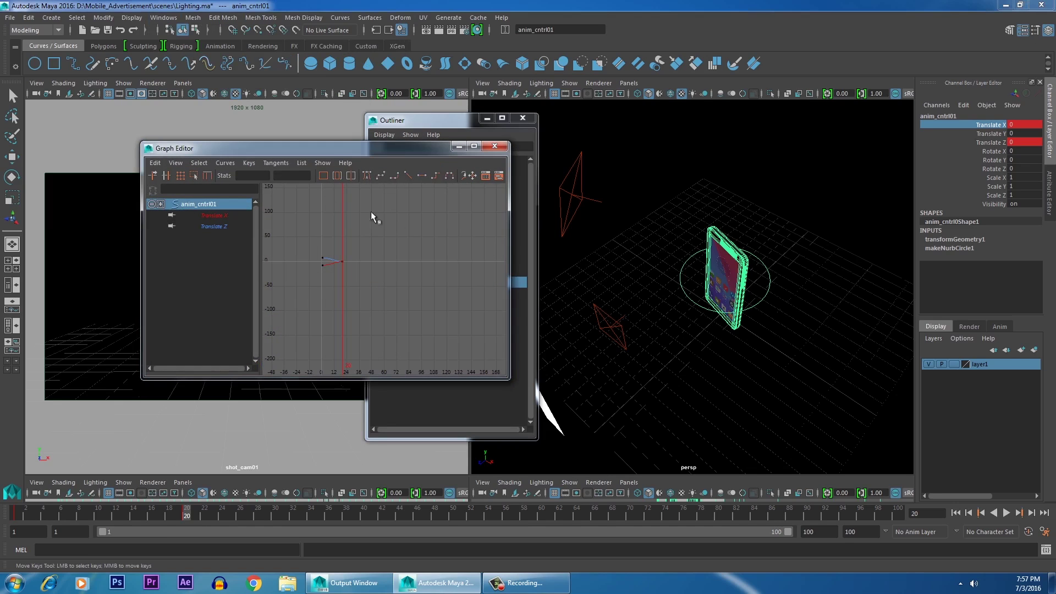
pyautogui.moveTo(299, 153); pyautogui.dragTo(439, 151)
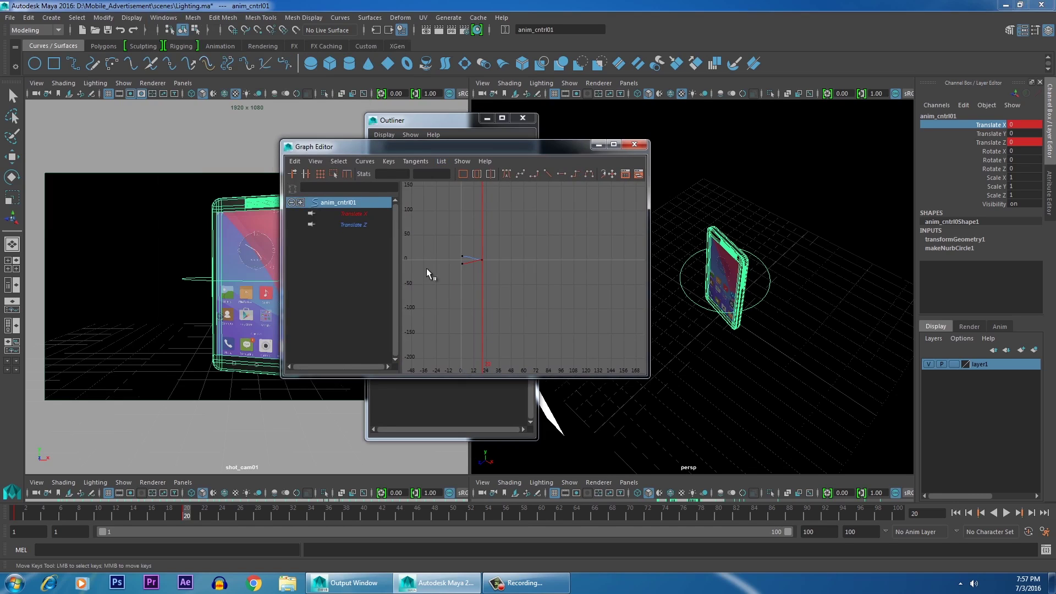
pyautogui.press('f')
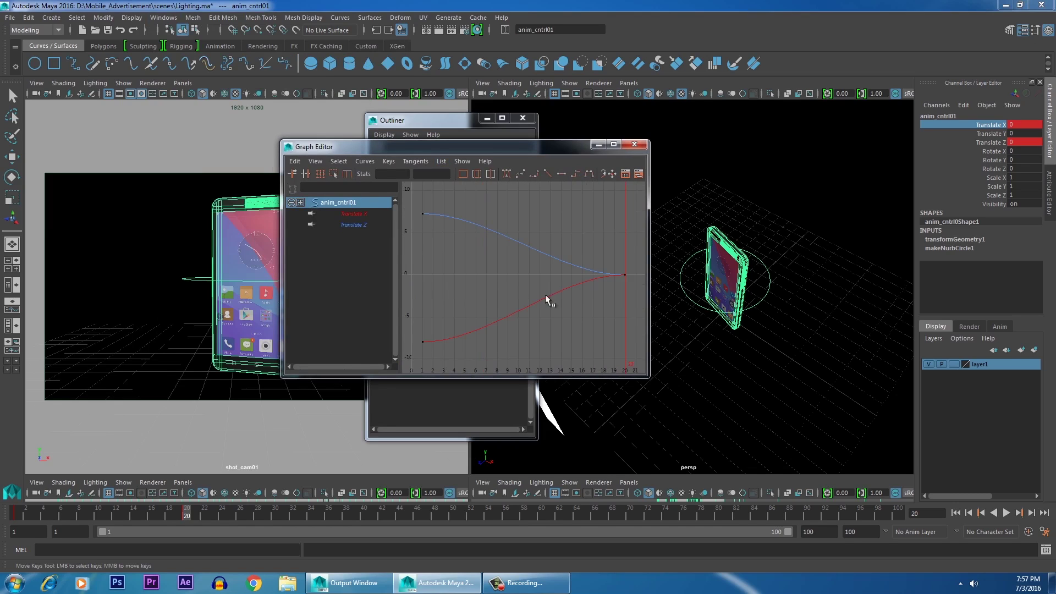
pyautogui.scroll(-2, 550, 303)
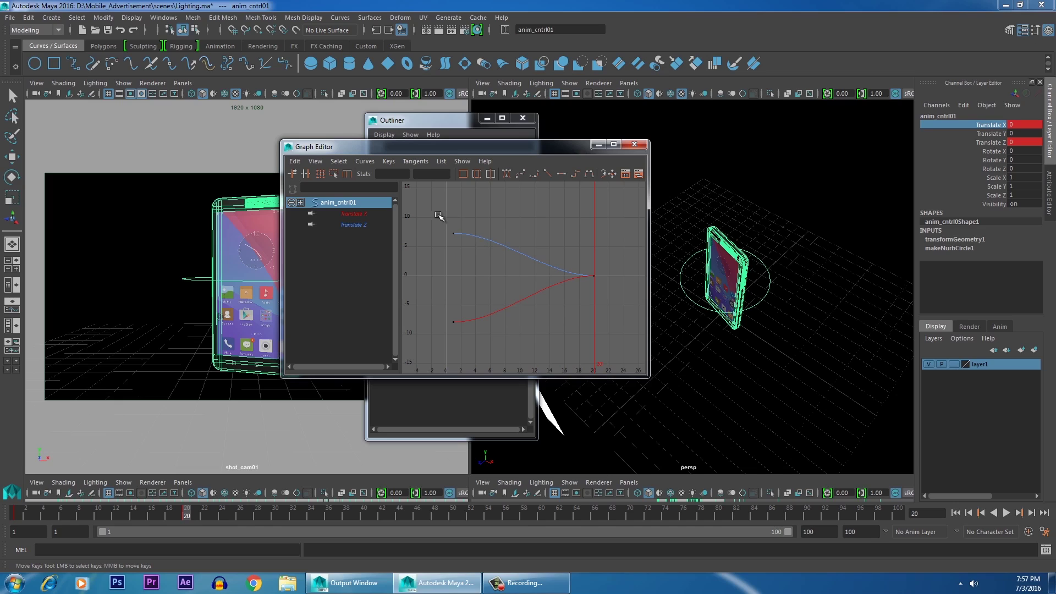
pyautogui.scroll(1, 502, 288)
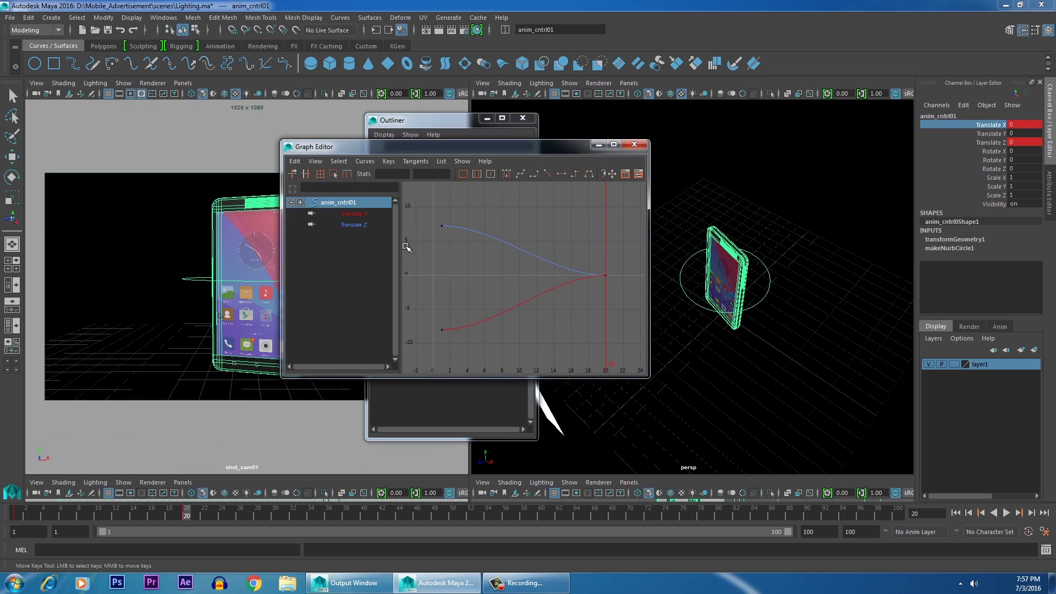
# Step: Examine the Translate X and Translate Z curves of anim_cntrl01 separately, and display both together again
pyautogui.click(356, 214)
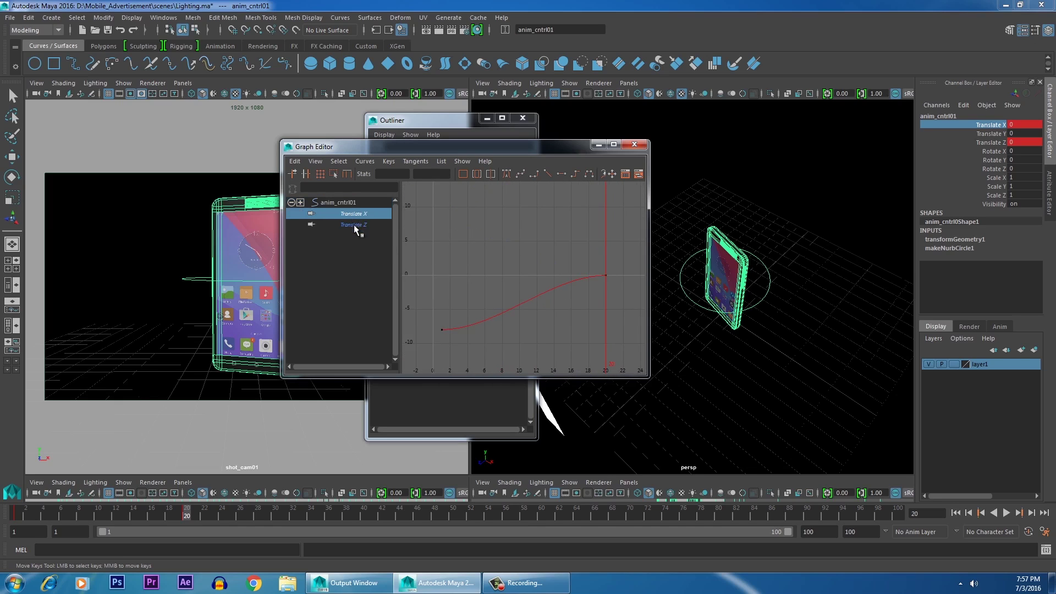
pyautogui.click(354, 225)
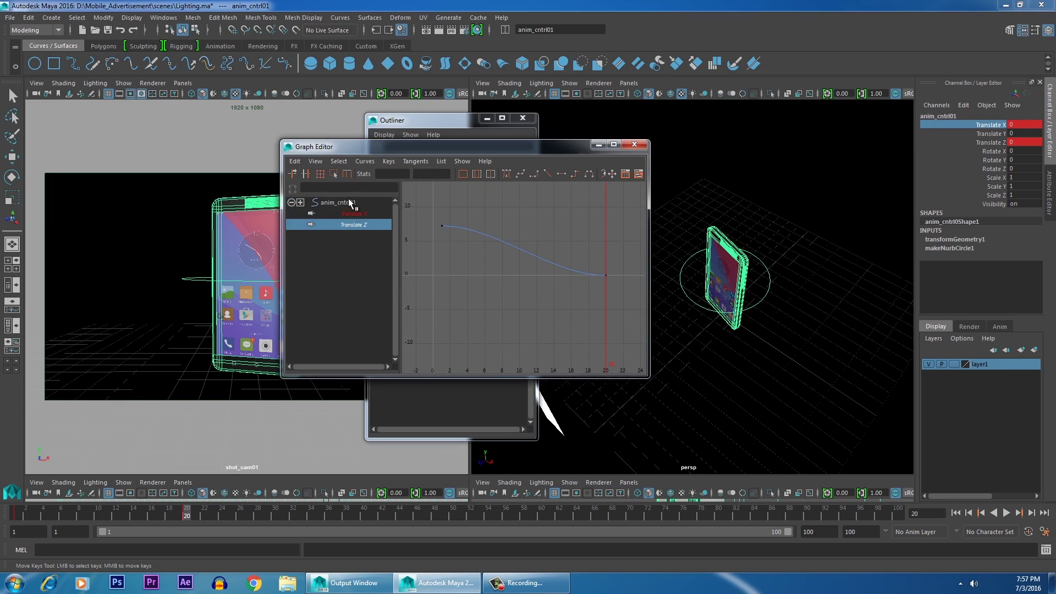
pyautogui.click(341, 203)
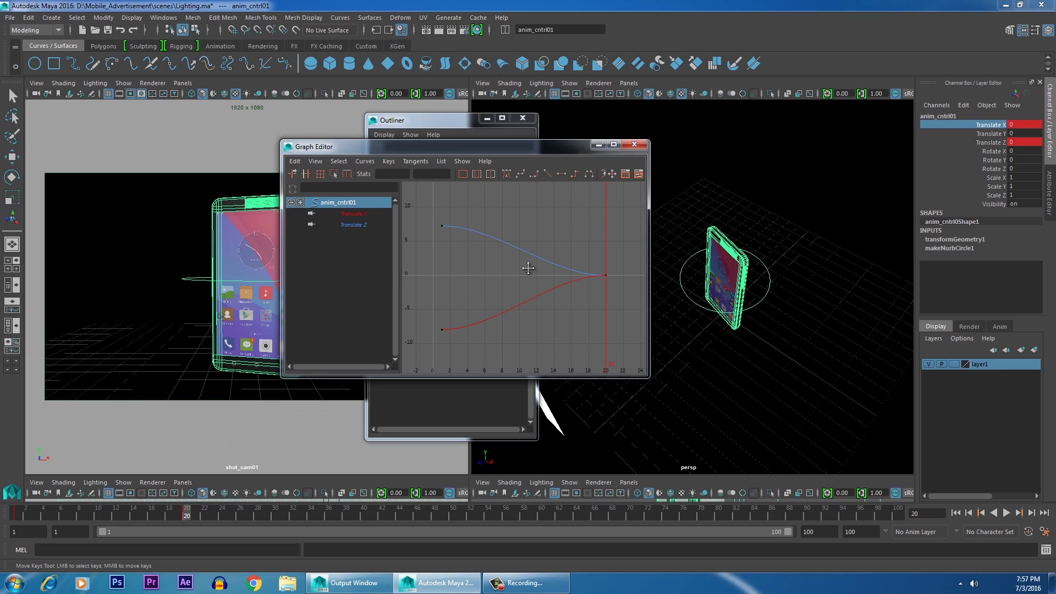
# Step: Go to frame 1 and give the Translate Z curve's first key linear tangents in the Graph Editor
pyautogui.keyDown('alt'); pyautogui.moveTo(528, 266); pyautogui.dragTo(535, 268, button='middle'); pyautogui.keyUp('alt')
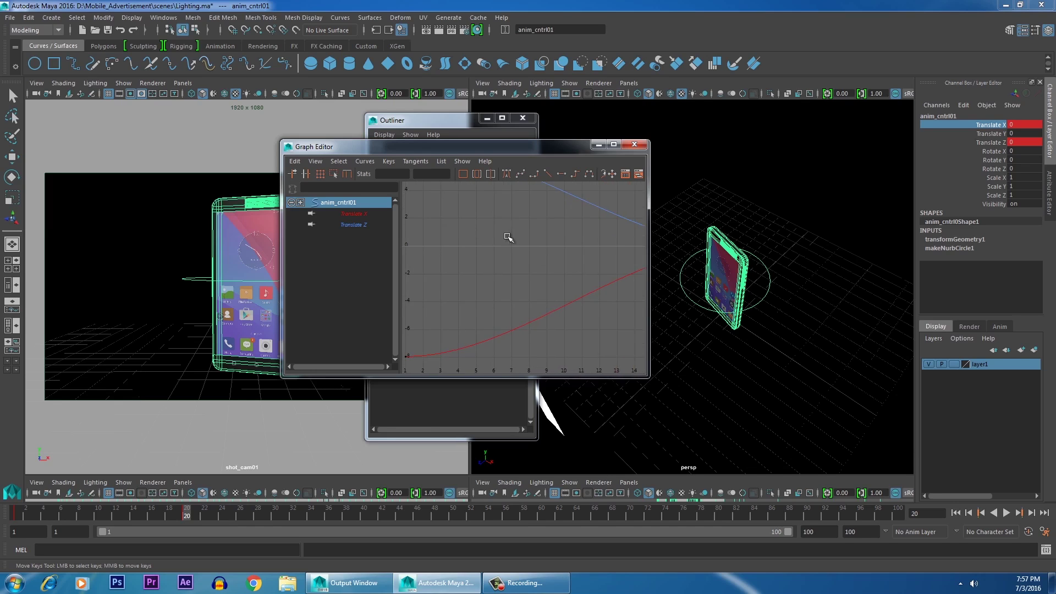
pyautogui.keyDown('alt'); pyautogui.moveTo(568, 295); pyautogui.dragTo(528, 286, button='right'); pyautogui.keyUp('alt')
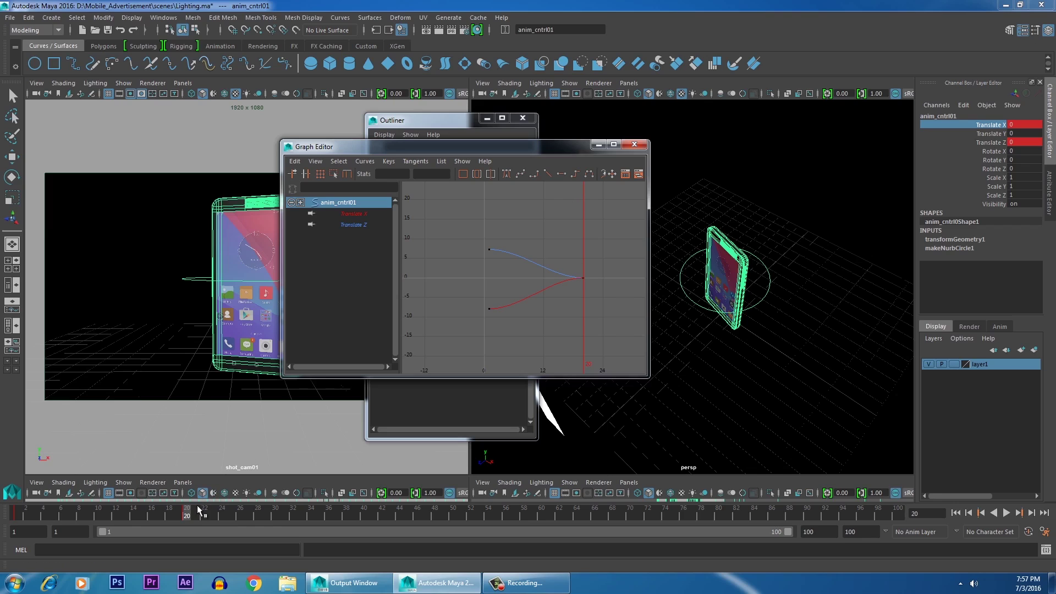
pyautogui.moveTo(198, 510); pyautogui.dragTo(16, 513)
pyautogui.click(525, 281)
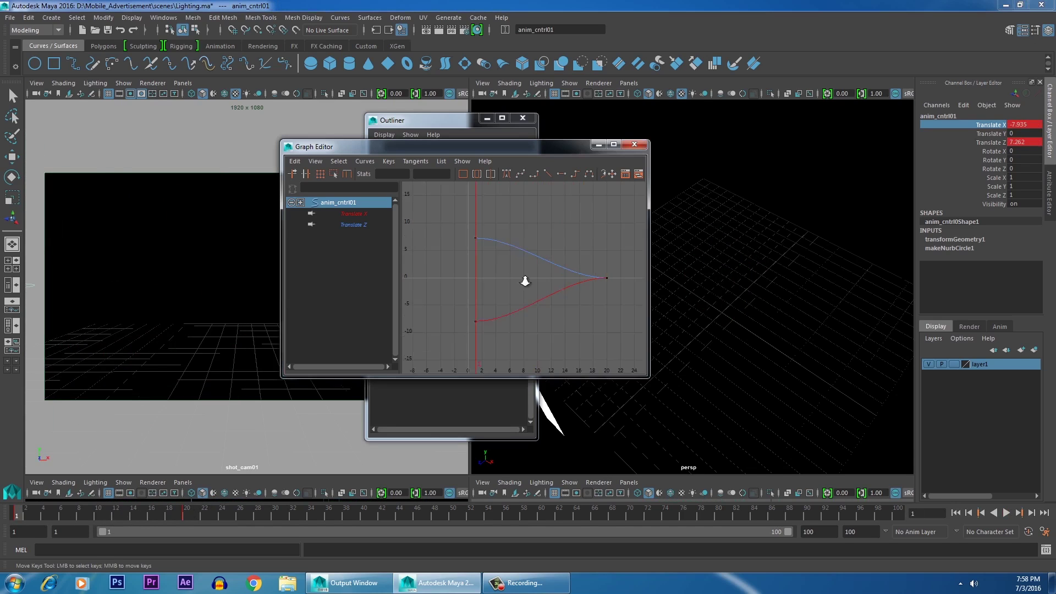
pyautogui.scroll(-2, 526, 281)
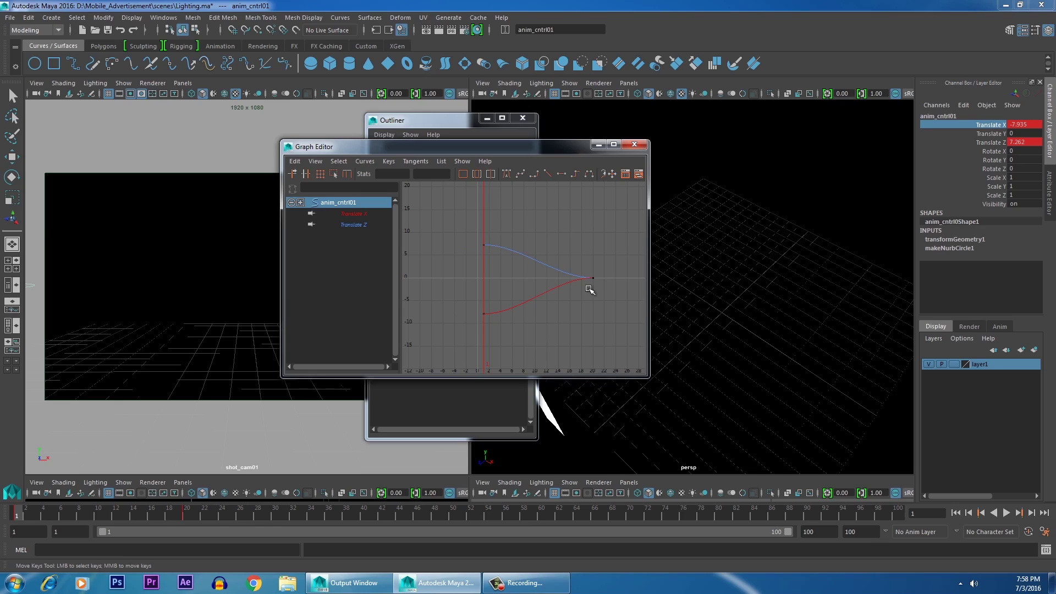
pyautogui.scroll(1, 539, 289)
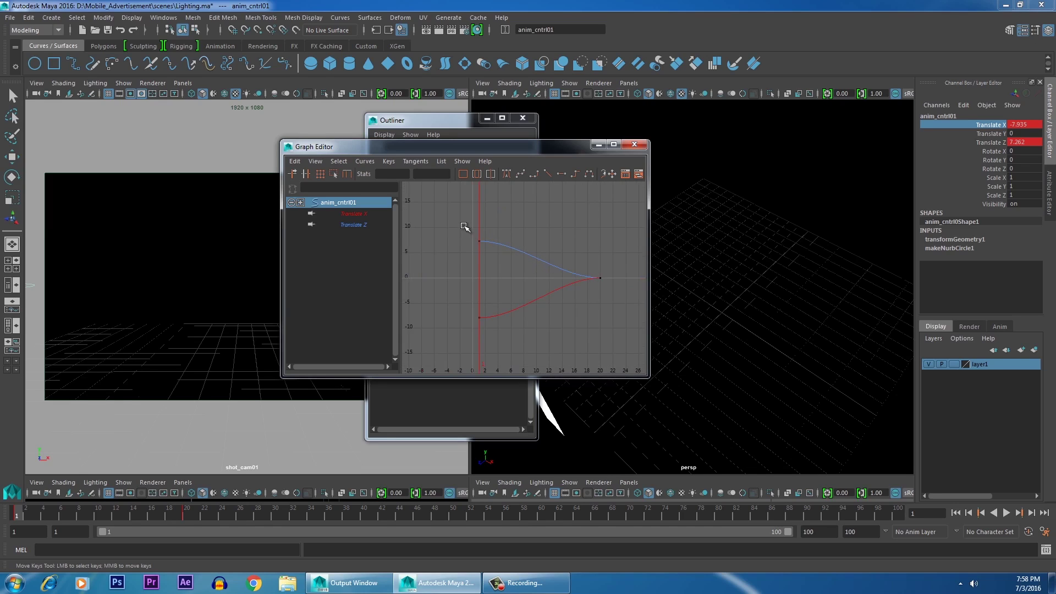
pyautogui.moveTo(465, 227); pyautogui.dragTo(486, 254)
pyautogui.moveTo(454, 222); pyautogui.dragTo(491, 259)
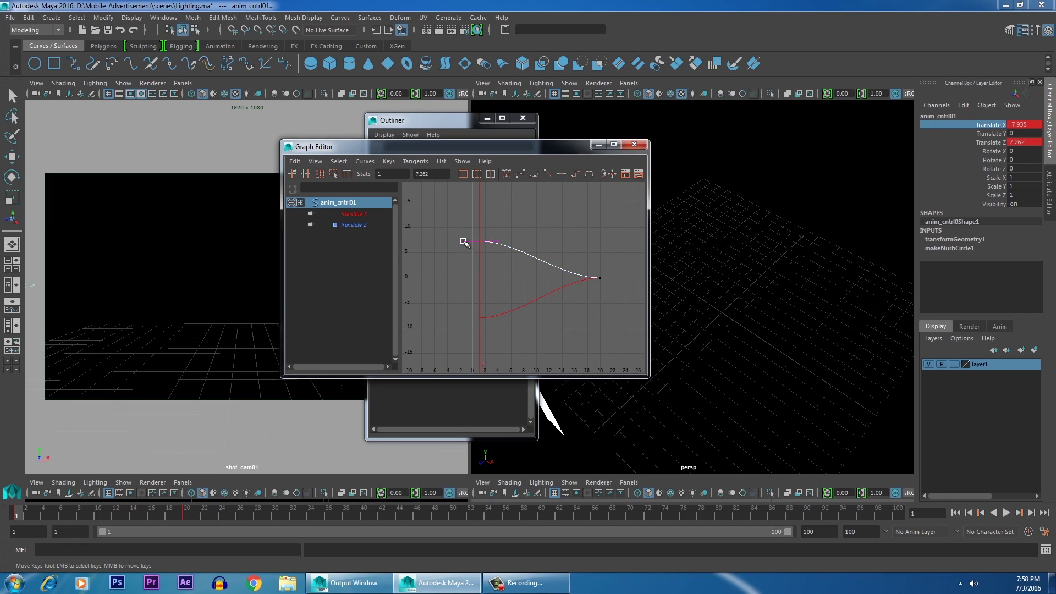
pyautogui.click(548, 173)
pyautogui.click(499, 331)
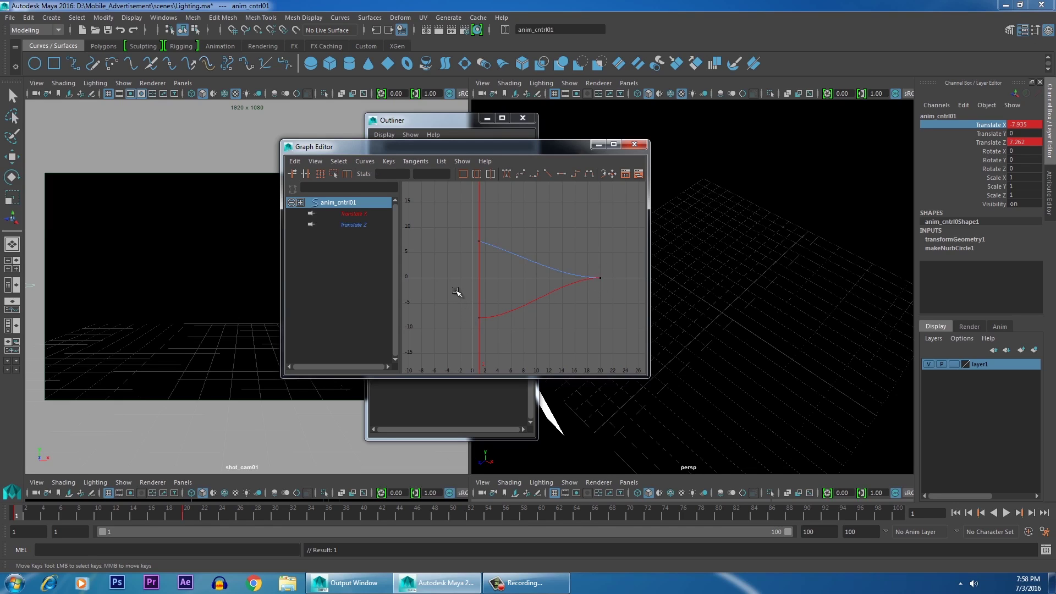
# Step: Apply linear tangents to the first key of the Translate X curve, and close the Graph Editor
pyautogui.moveTo(456, 291); pyautogui.dragTo(501, 336)
pyautogui.click(545, 172)
pyautogui.click(493, 343)
pyautogui.click(634, 144)
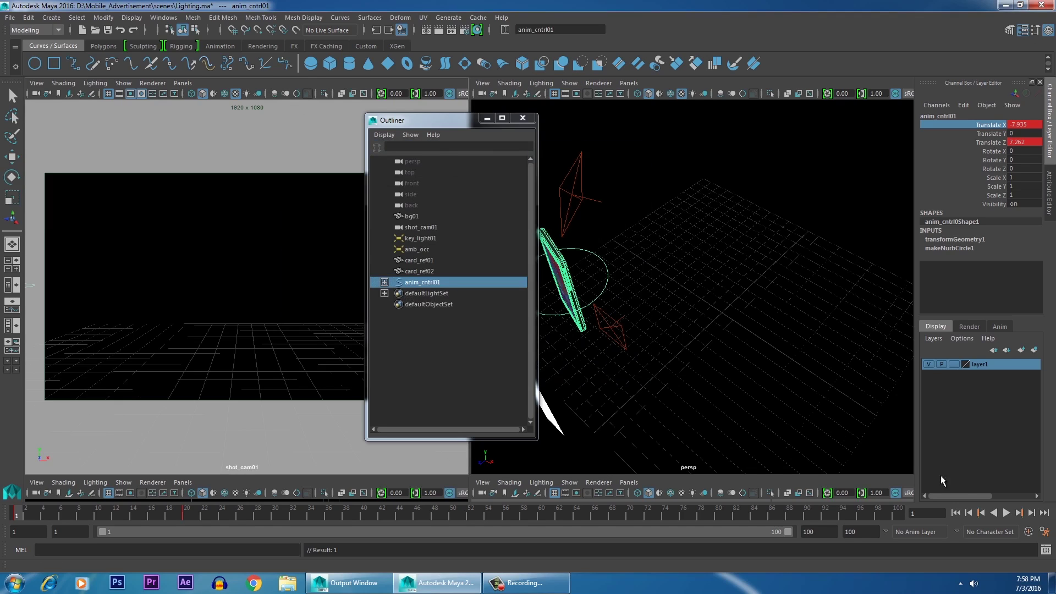
# Step: Play the phone's entrance, return to frame 1, and scrub through the motion to frame 20
pyautogui.click(1006, 513)
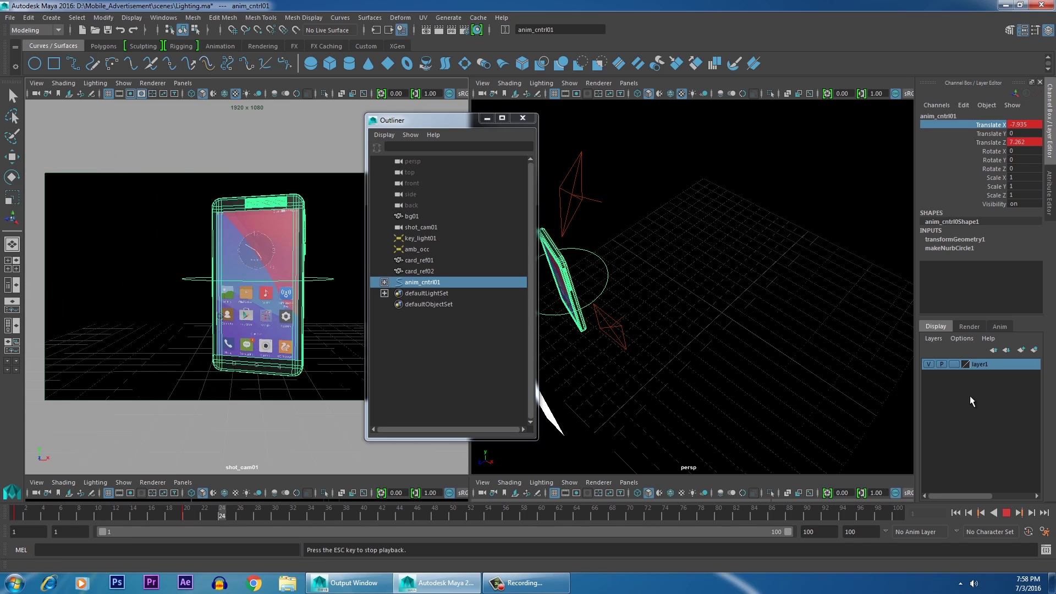
pyautogui.click(1006, 513)
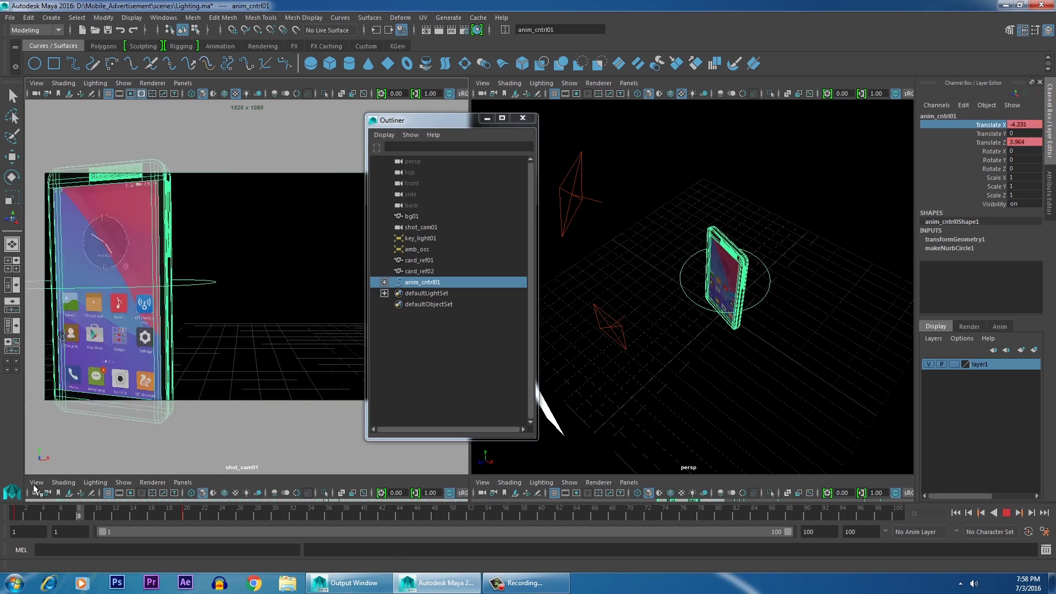
pyautogui.click(21, 510)
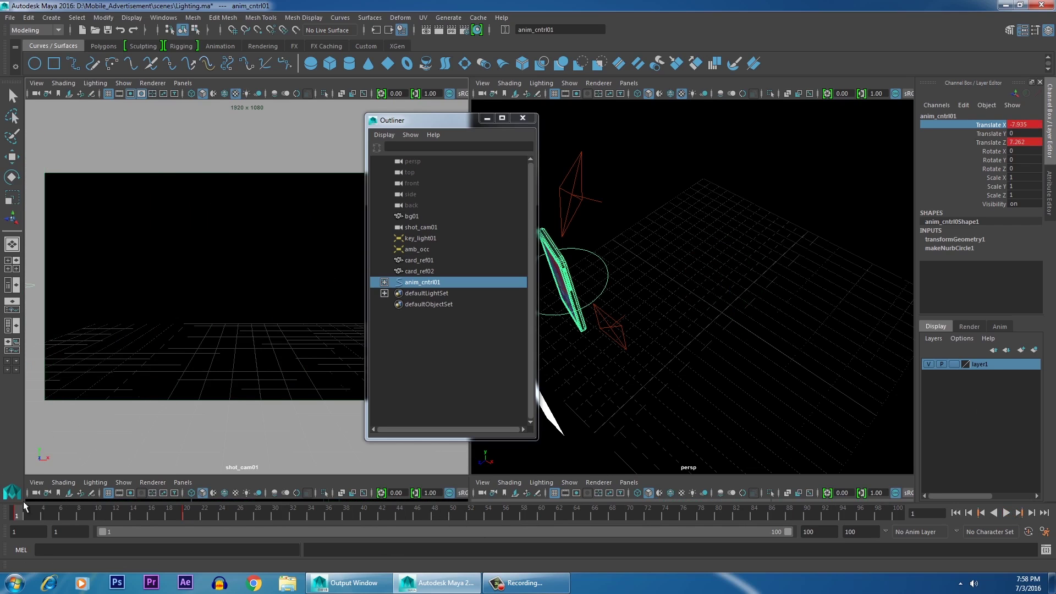
pyautogui.moveTo(23, 501); pyautogui.dragTo(187, 514)
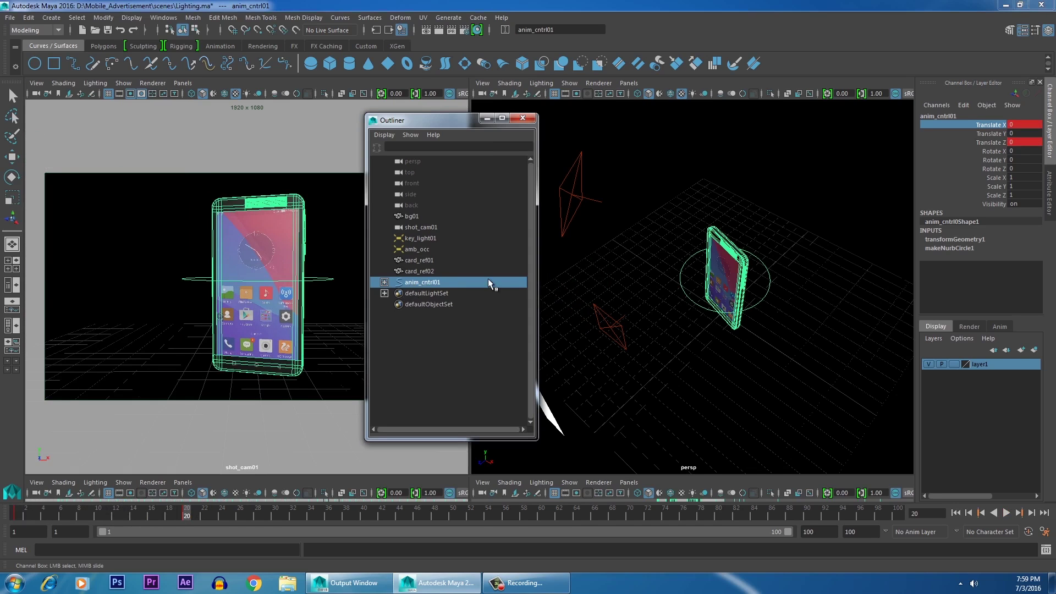
# Step: Try keying Rotate Y of anim_cntrl01 at frame 20, and undo that key
pyautogui.click(995, 160)
pyautogui.rightClick(994, 160)
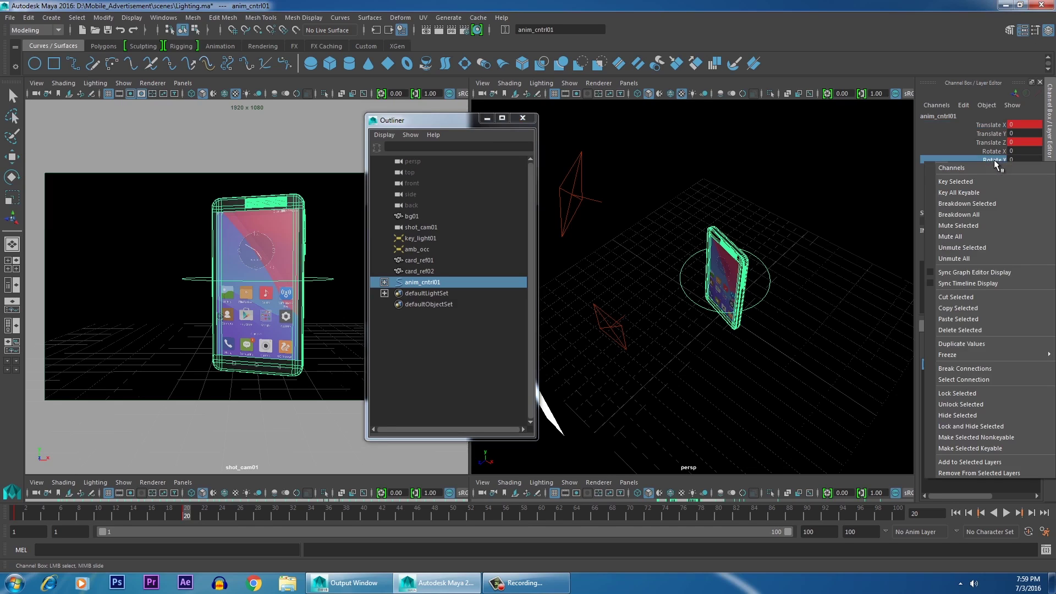
pyautogui.click(973, 180)
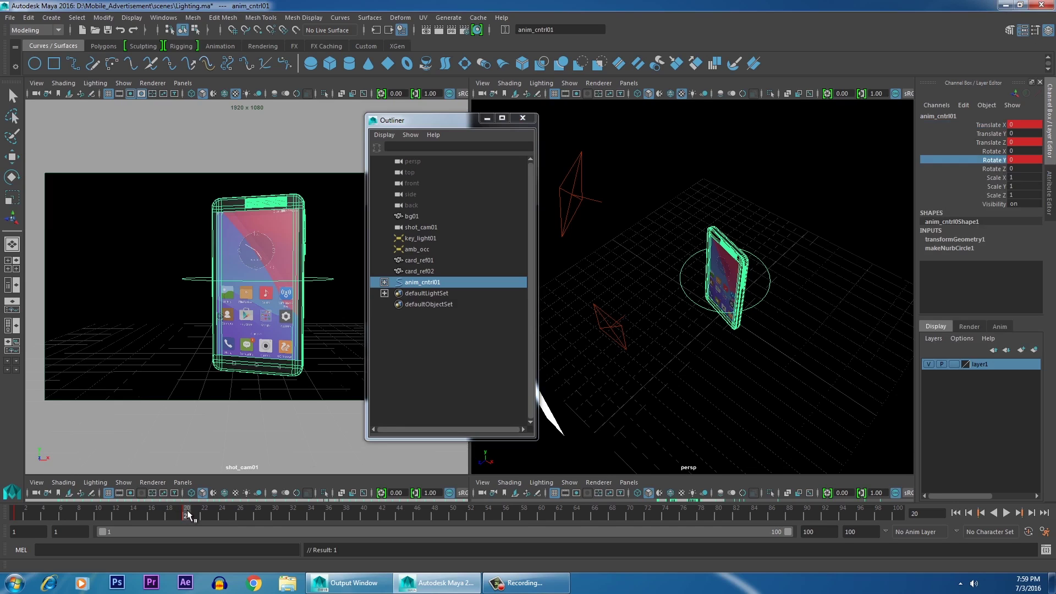
pyautogui.moveTo(187, 516); pyautogui.dragTo(8, 522)
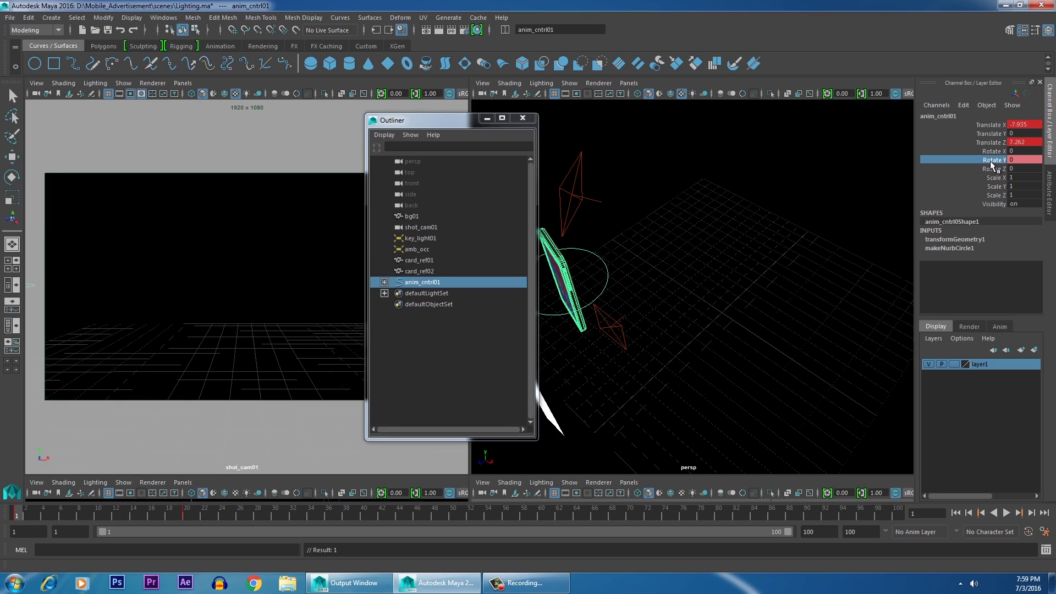
pyautogui.hotkey('ctrl', 'z')
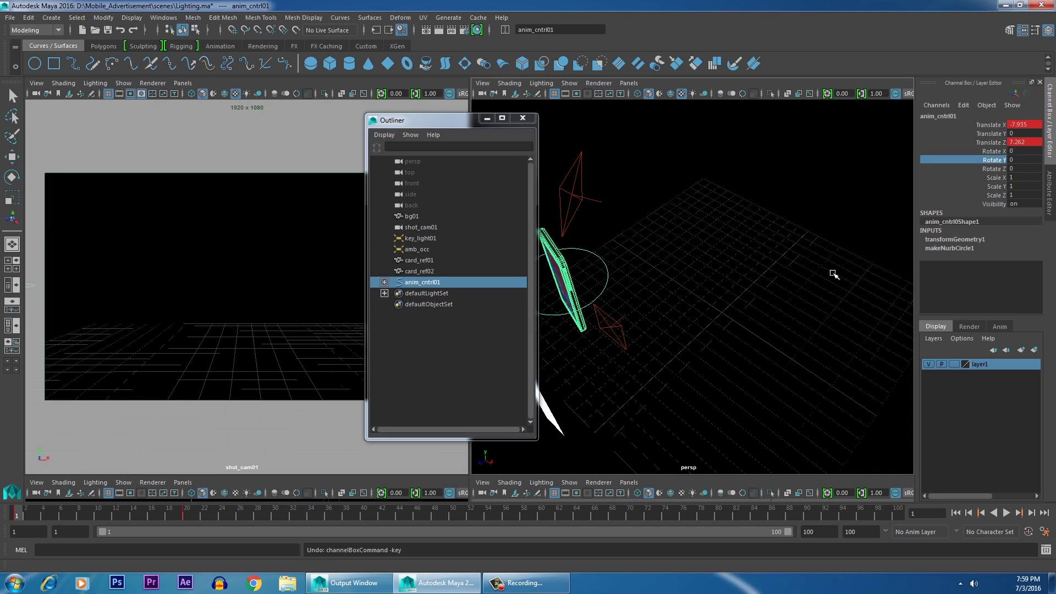
# Step: Key the Rotate Y channel of anim_cntrl01 at 0 on frame 1
pyautogui.click(187, 512)
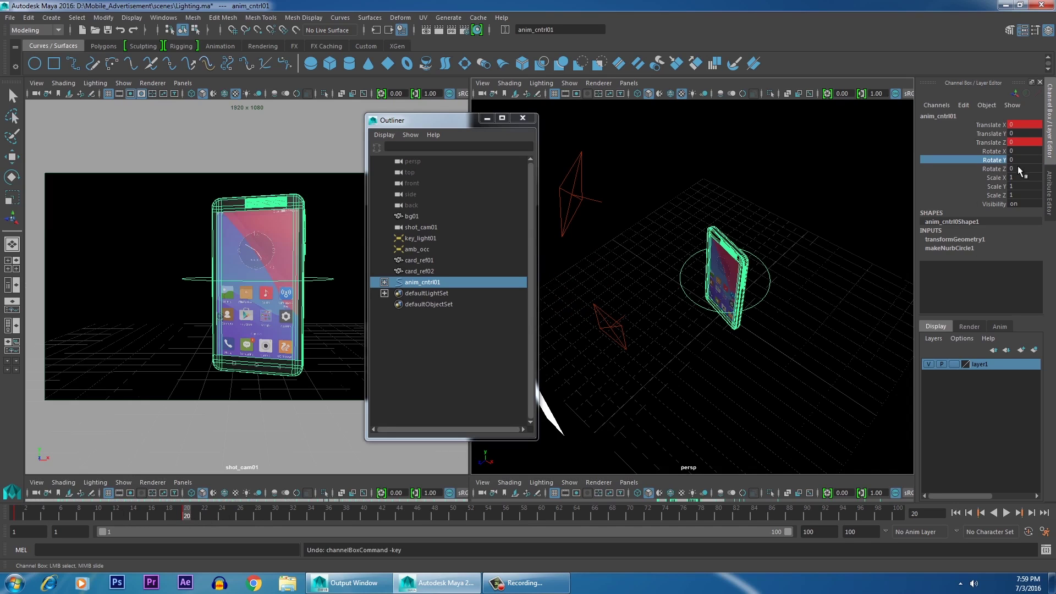
pyautogui.hotkey('alt', 'shift', 'v')
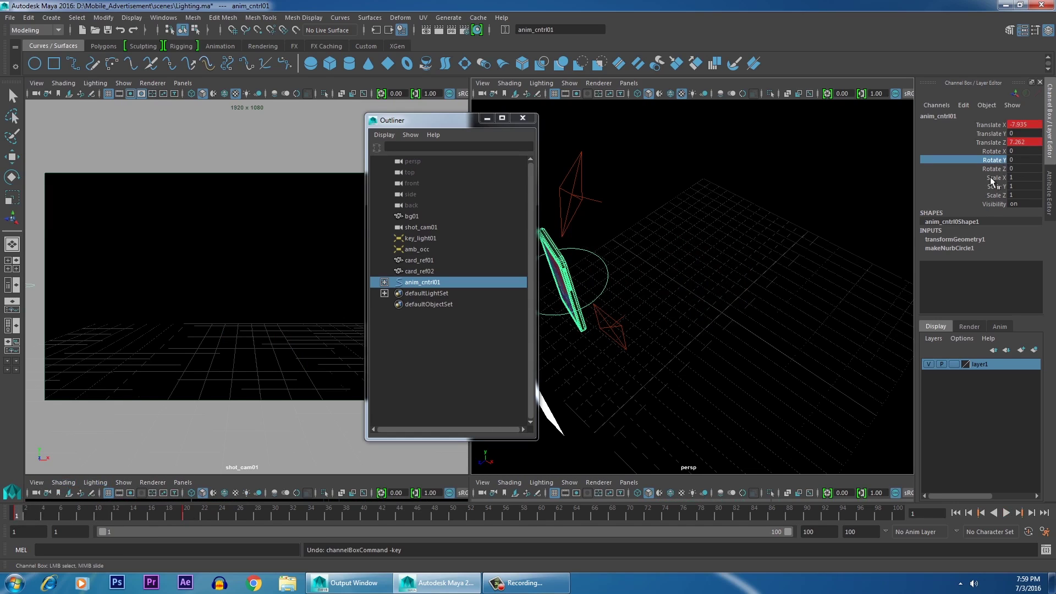
pyautogui.rightClick(996, 156)
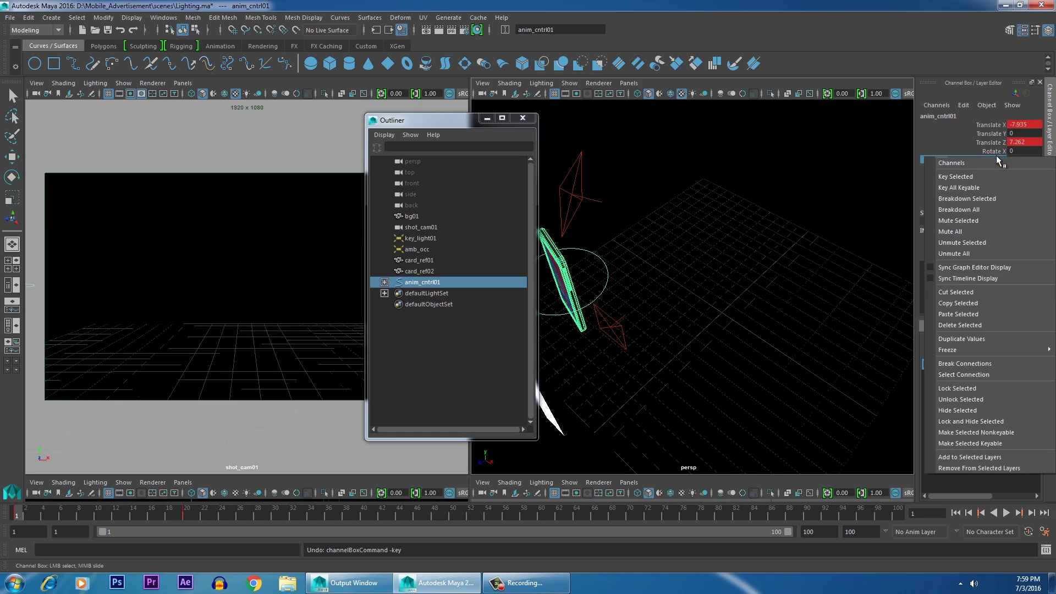
pyautogui.click(978, 179)
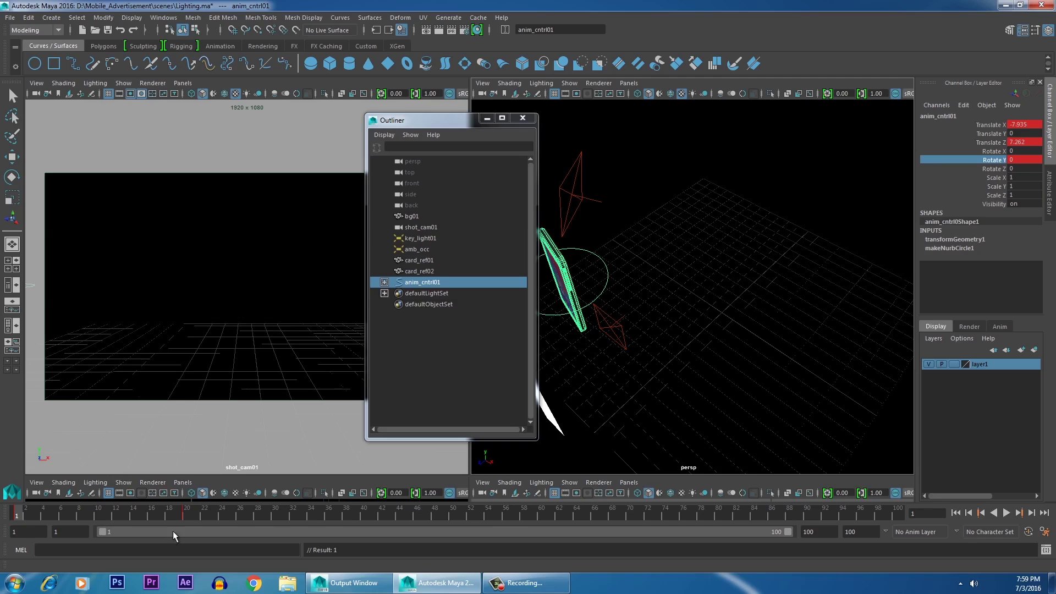
# Step: Set anim_cntrl01's Rotate Y to 360 at frame 20 and key the channel there
pyautogui.click(187, 516)
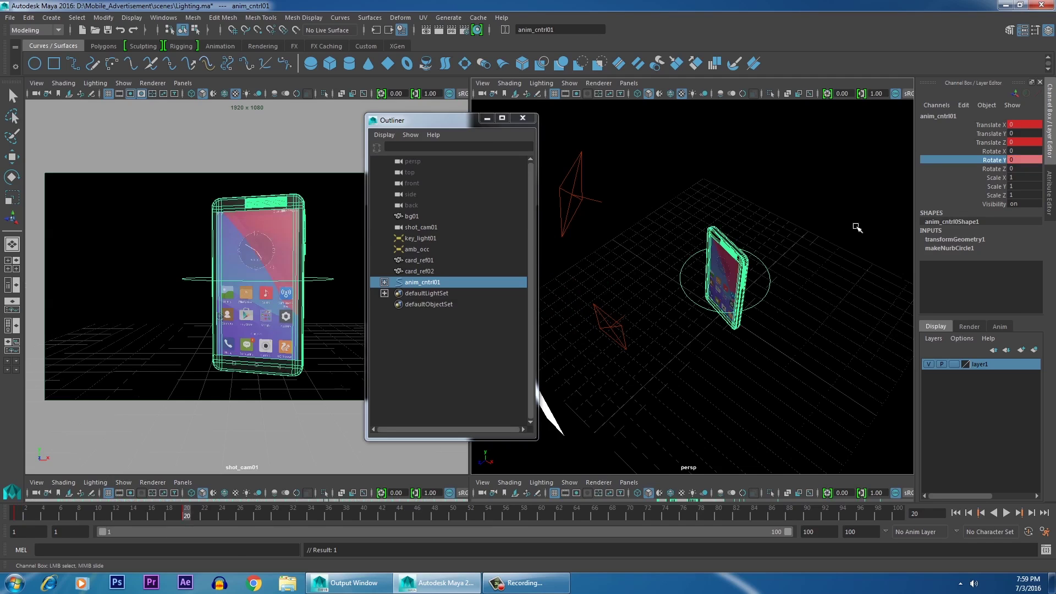
pyautogui.click(1018, 160)
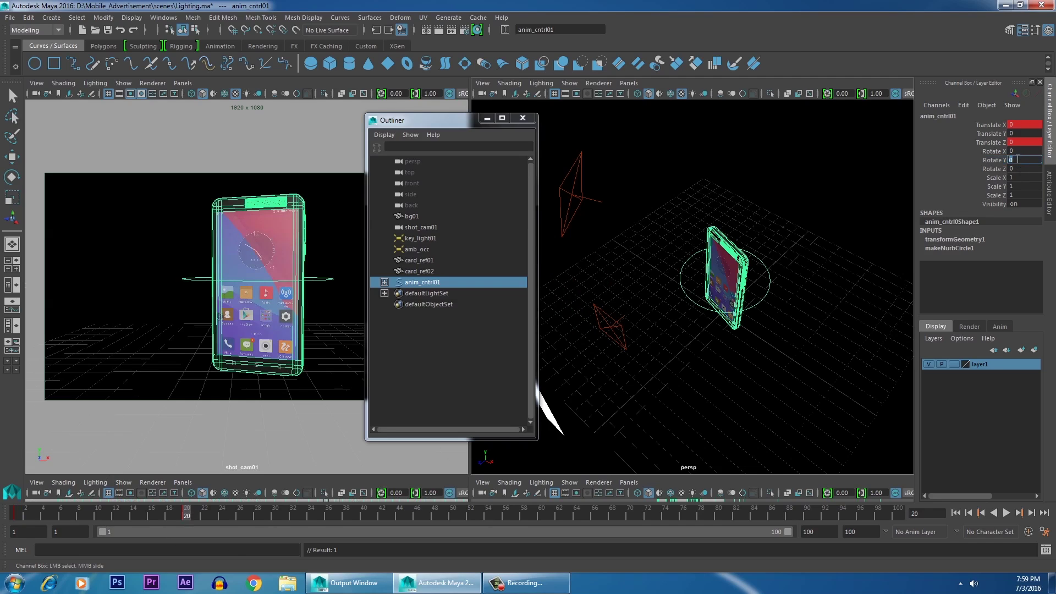
pyautogui.press('Return')
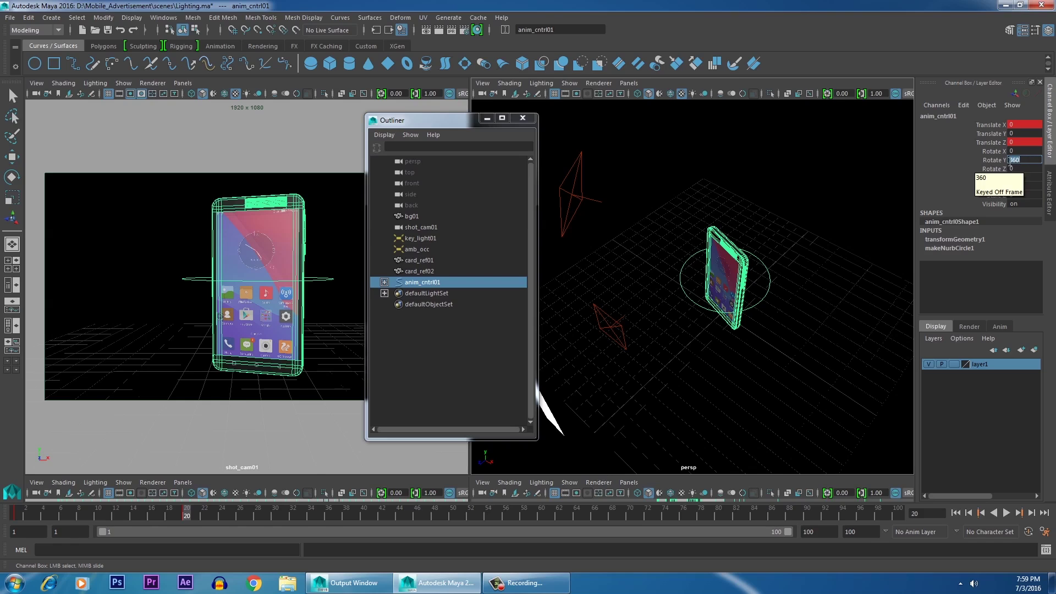
pyautogui.click(993, 160)
pyautogui.rightClick(990, 160)
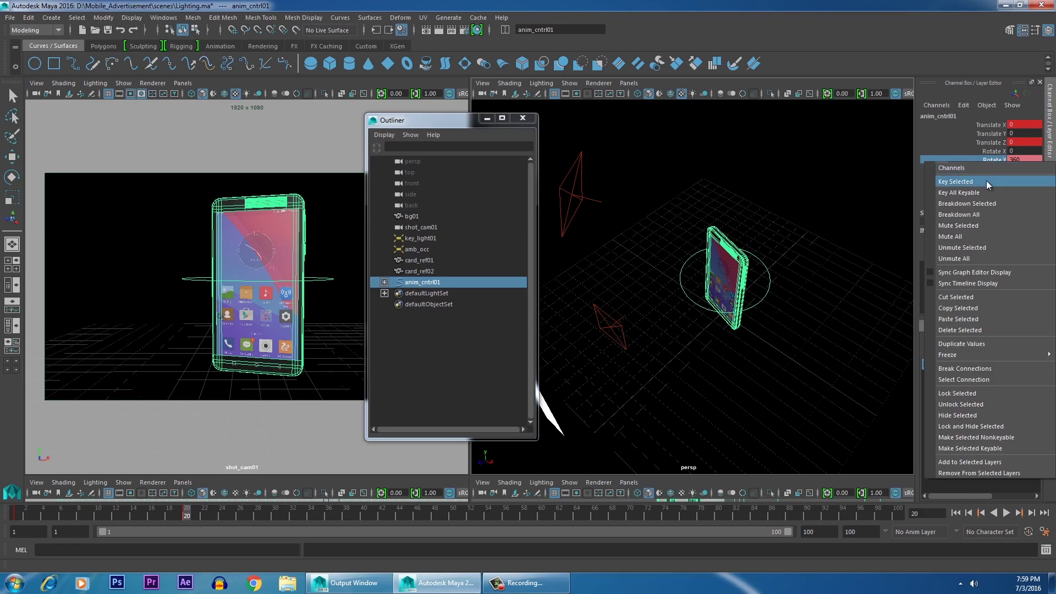
pyautogui.click(987, 182)
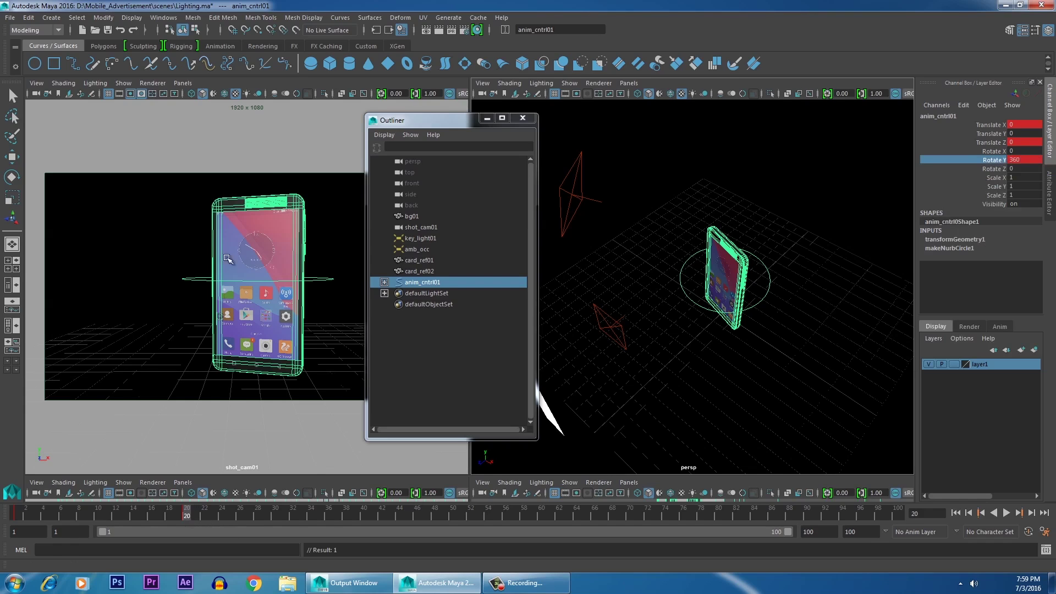
pyautogui.click(302, 78)
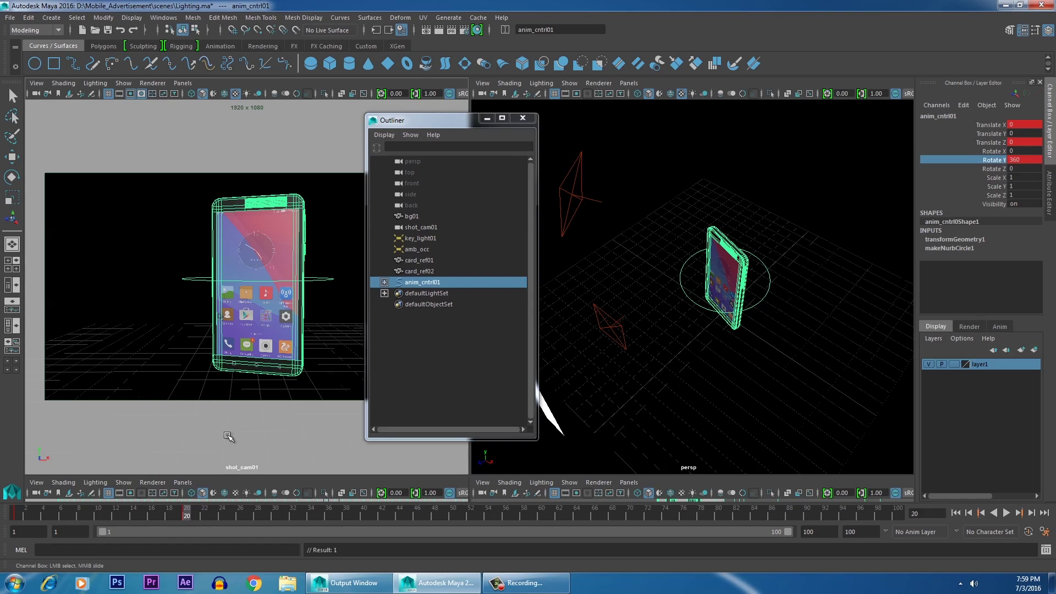
# Step: Scrub back to frame 15 to check the spin, and display only the Rotate Y curve framed in the Graph Editor
pyautogui.moveTo(187, 517); pyautogui.dragTo(142, 514)
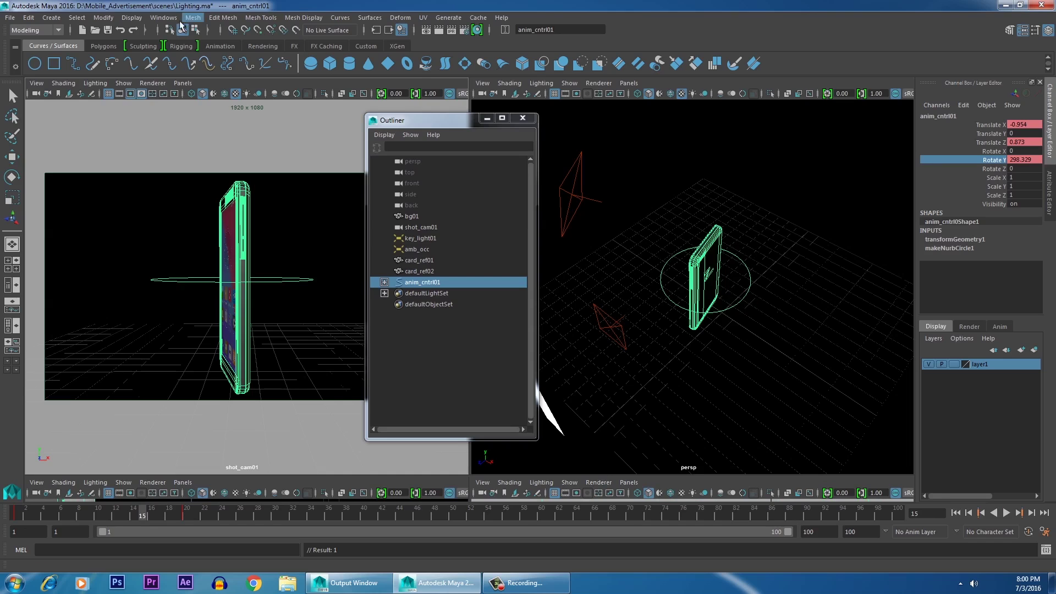
pyautogui.click(165, 21)
pyautogui.moveTo(215, 45)
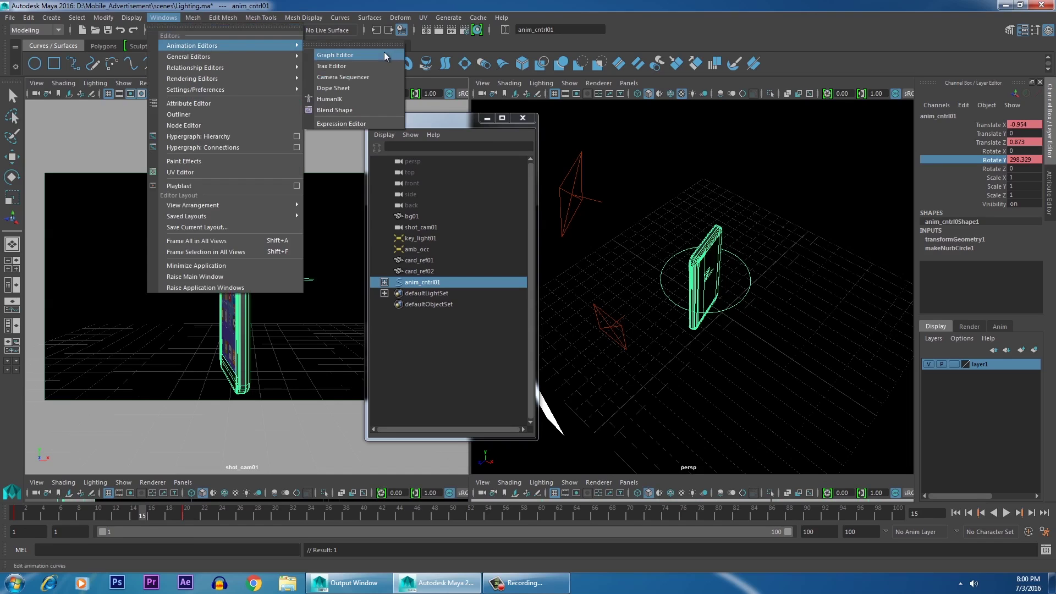
pyautogui.click(384, 50)
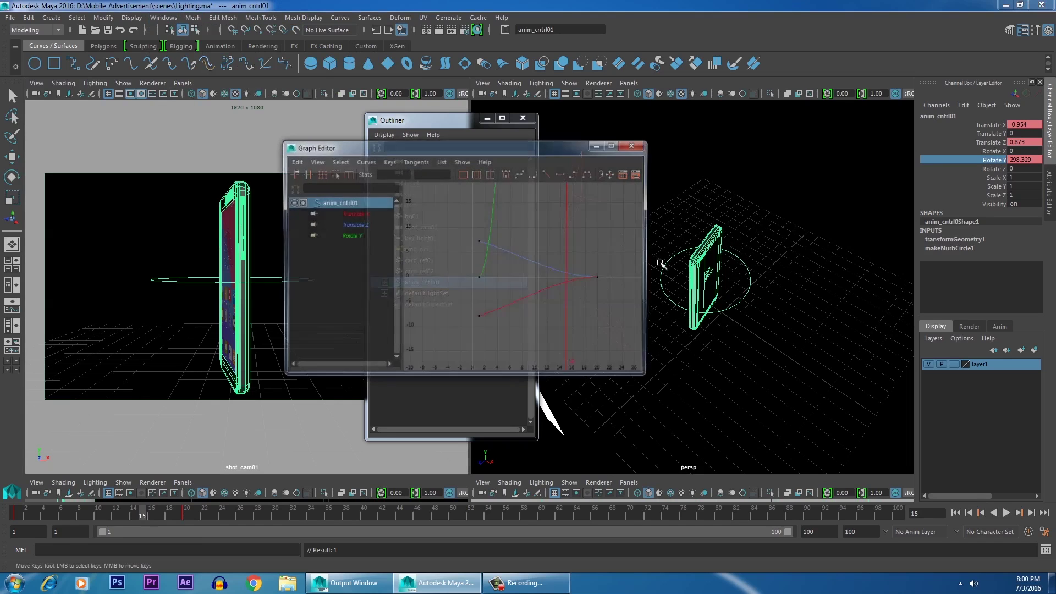
pyautogui.click(347, 236)
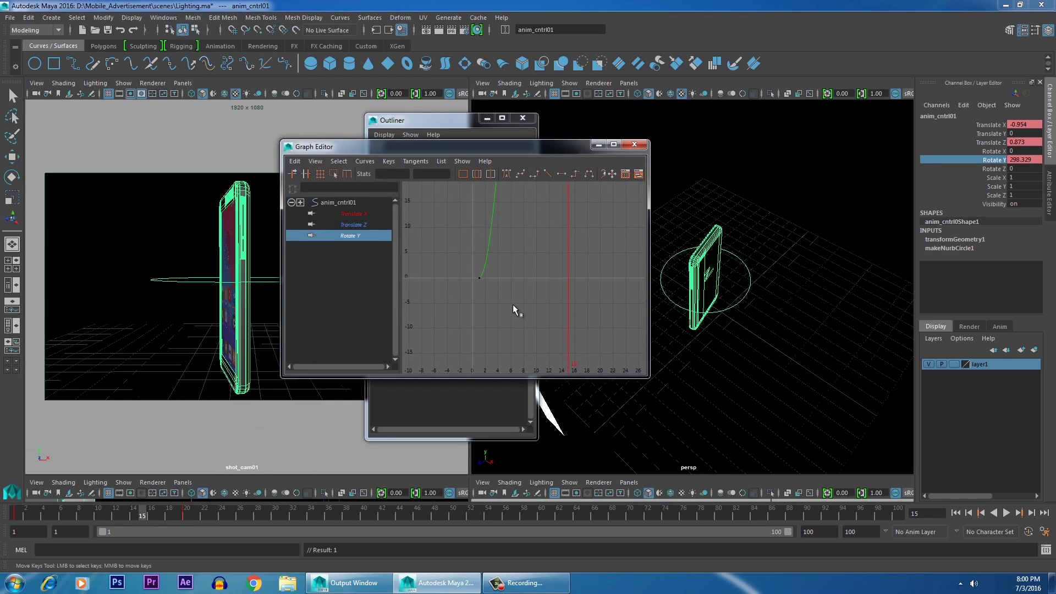
pyautogui.press('f')
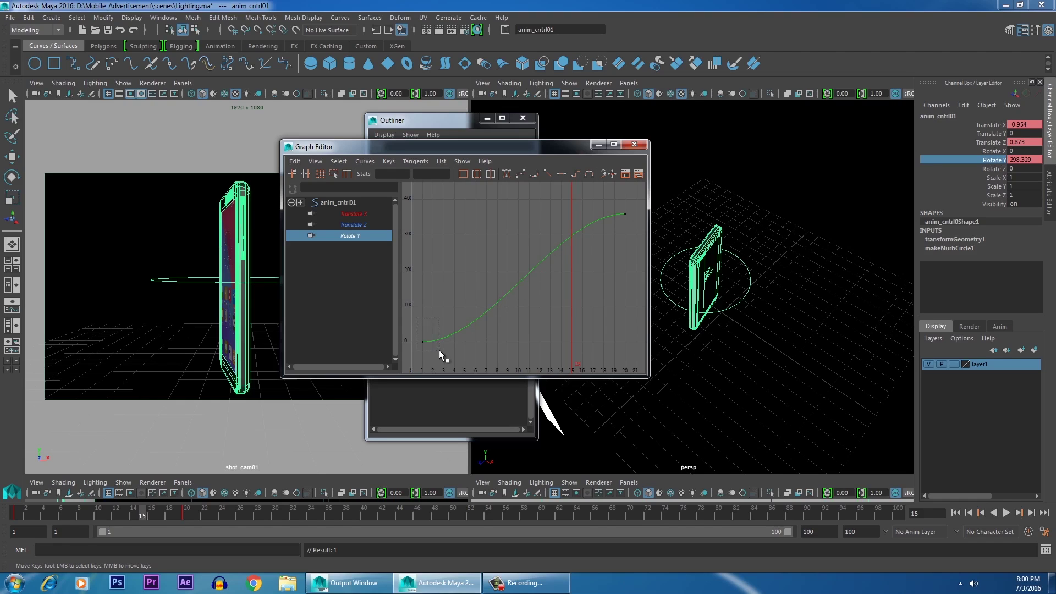
# Step: Apply linear tangents to the Rotate Y curve's first key, close the Graph Editor, and return to frame 1
pyautogui.moveTo(440, 356); pyautogui.dragTo(440, 356)
pyautogui.moveTo(414, 323); pyautogui.dragTo(454, 360)
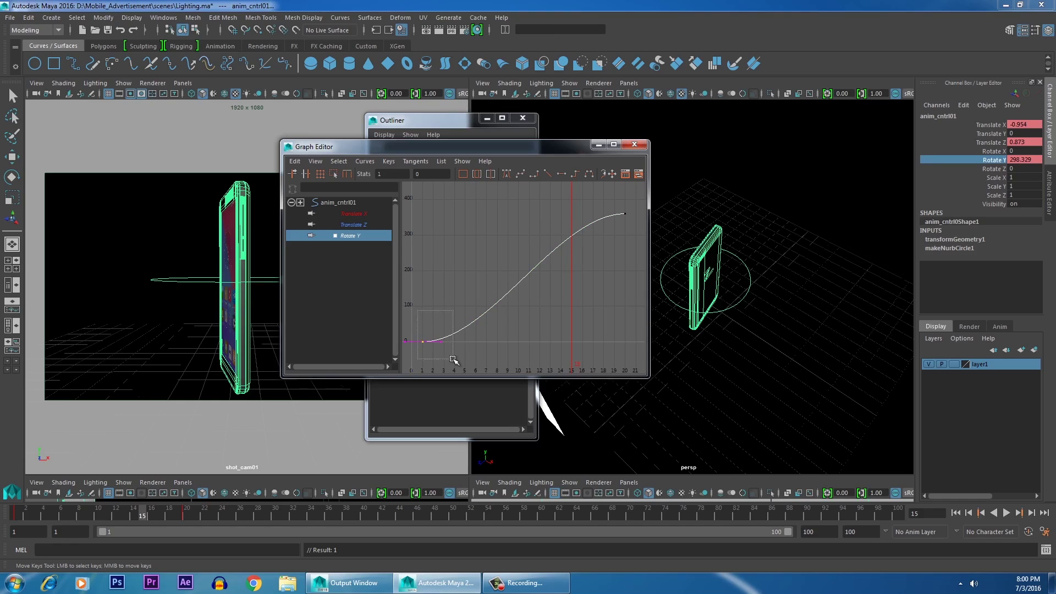
pyautogui.click(548, 174)
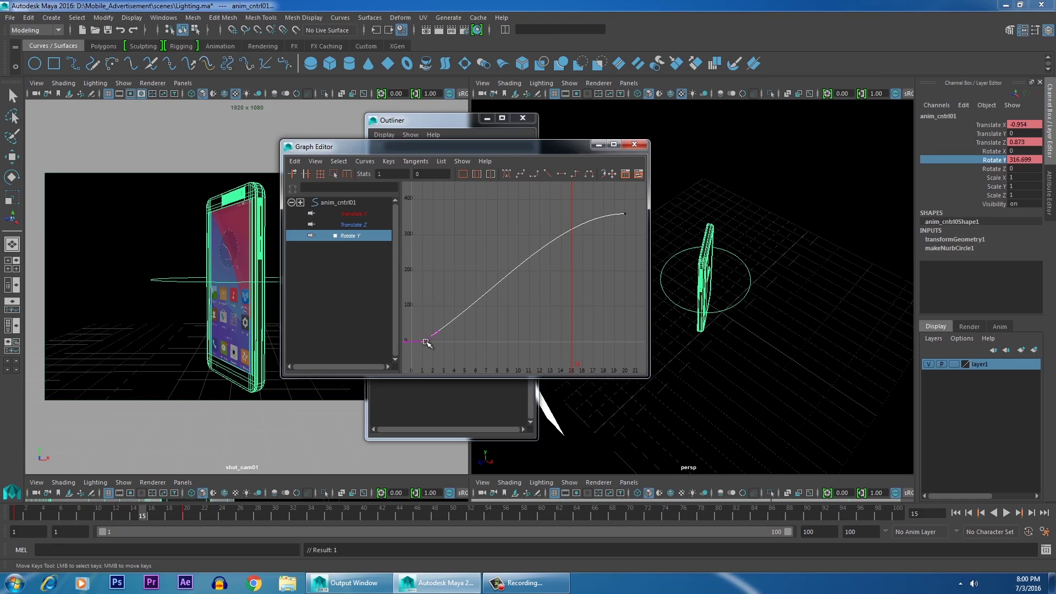
pyautogui.click(634, 144)
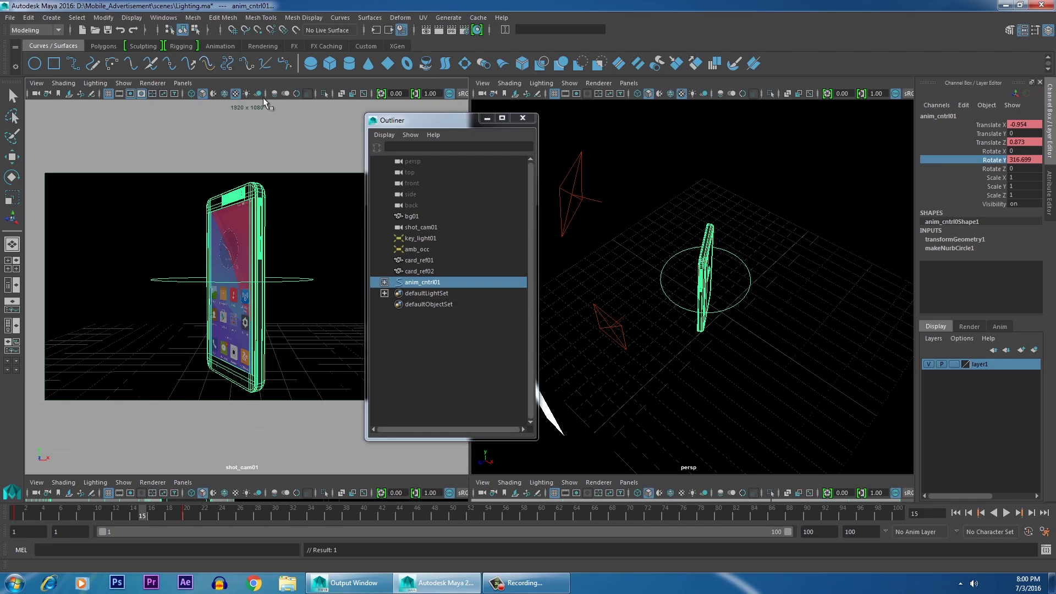
pyautogui.click(17, 514)
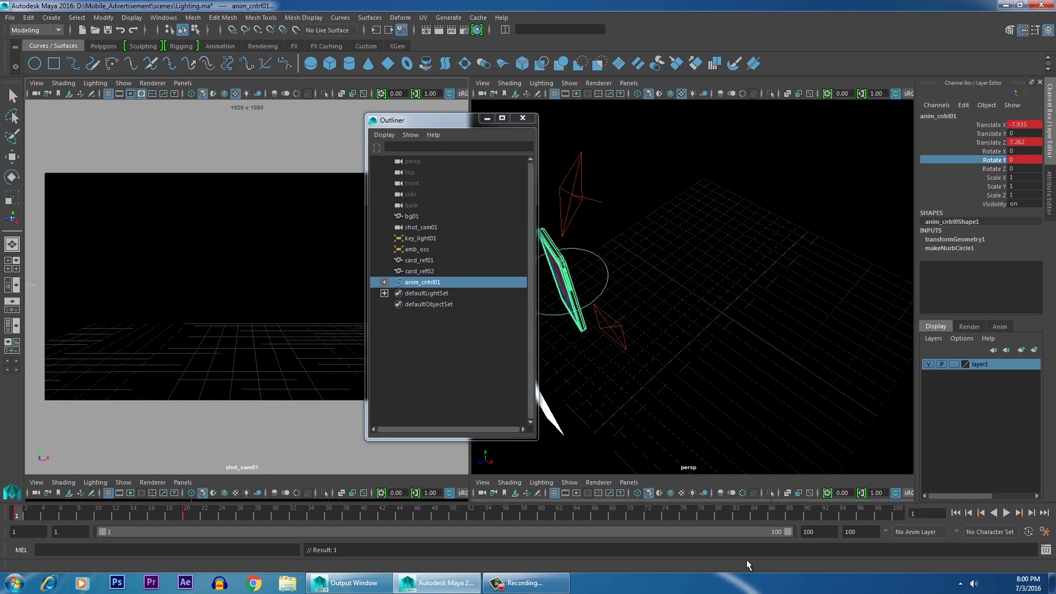
# Step: Play the phone's slide-and-spin animation from frame 1 to review it, and stop the playback
pyautogui.click(1007, 513)
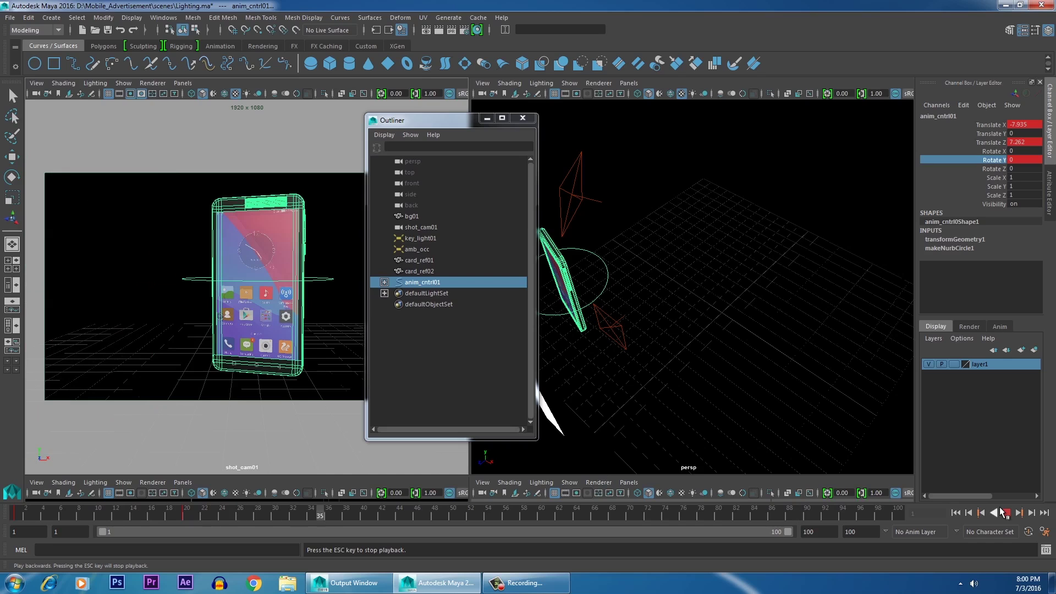
pyautogui.click(1005, 513)
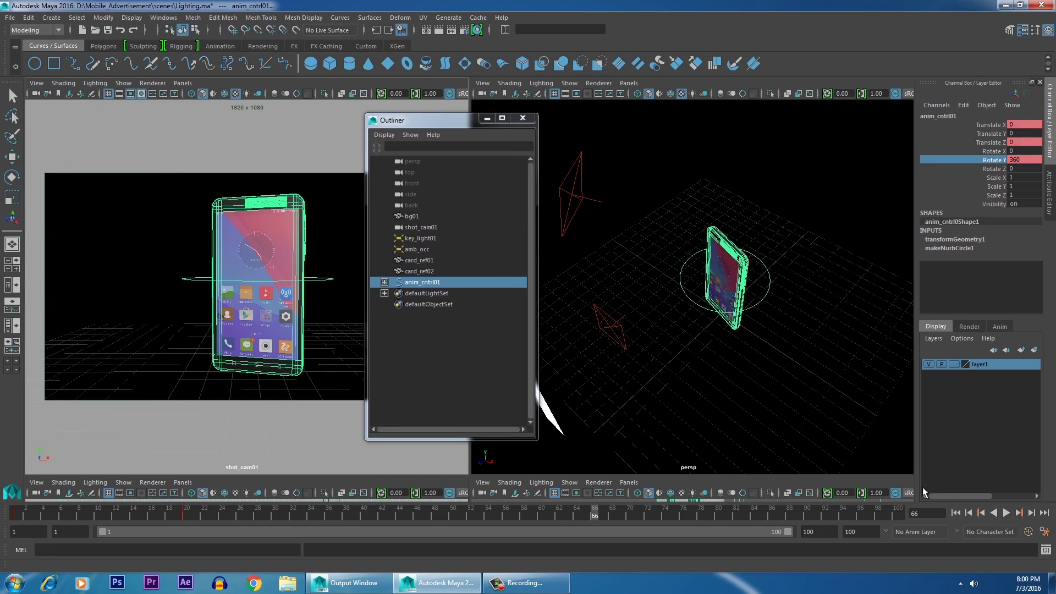
# Step: Select the reflection card card_ref01 and key all its channels at frame 20
pyautogui.keyDown('alt'); pyautogui.moveTo(597, 398); pyautogui.dragTo(711, 307); pyautogui.keyUp('alt')
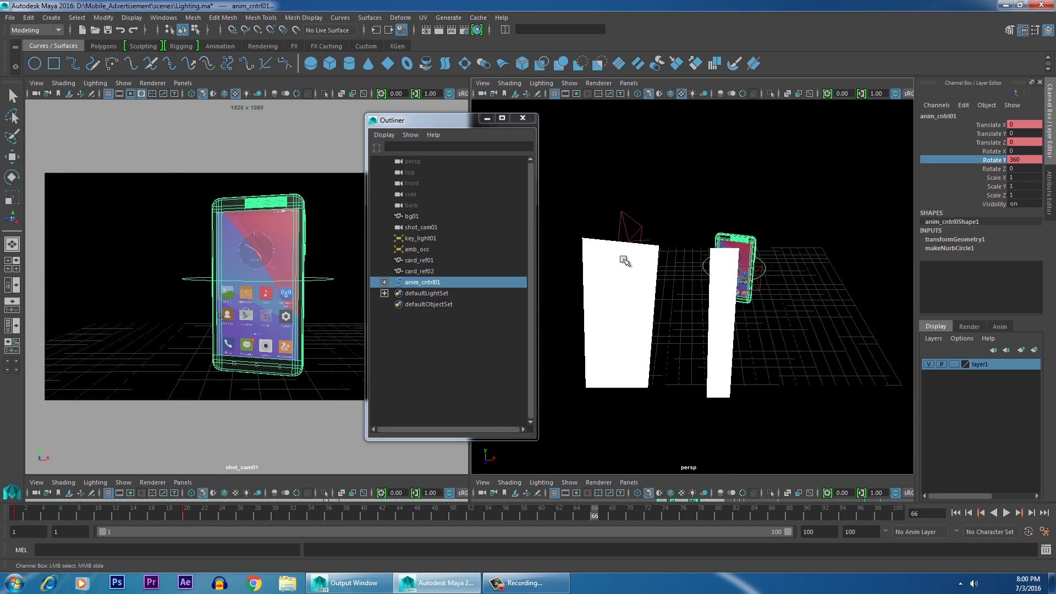
pyautogui.click(593, 250)
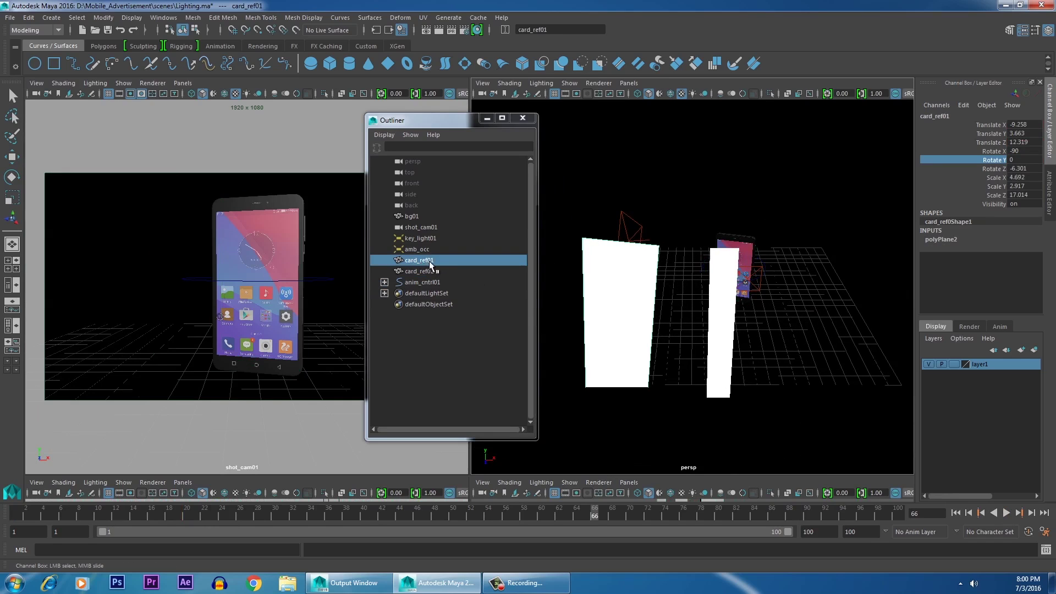
pyautogui.keyDown('alt'); pyautogui.moveTo(713, 331); pyautogui.dragTo(762, 349); pyautogui.keyUp('alt')
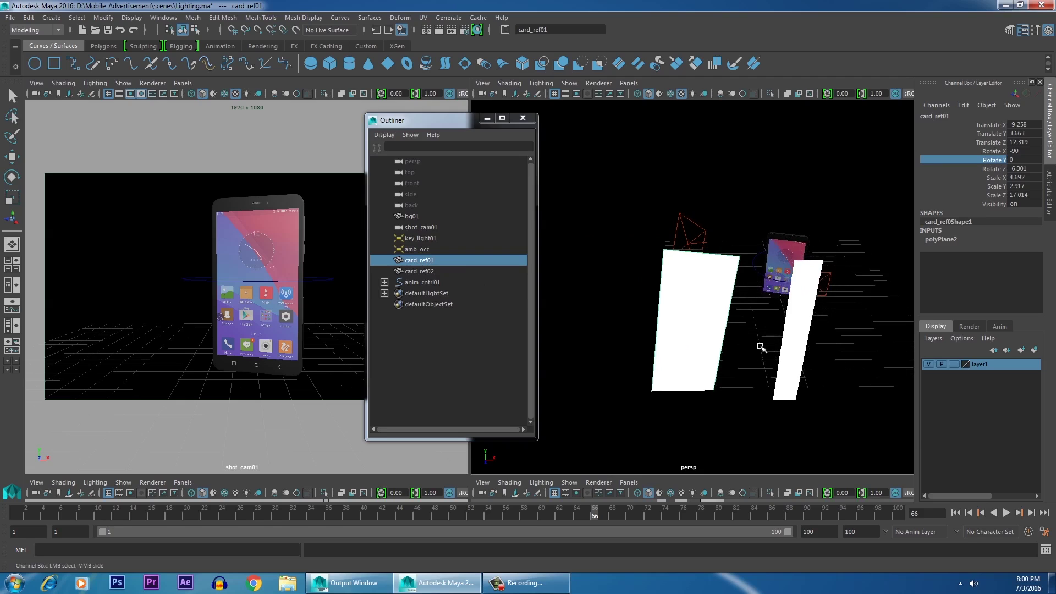
pyautogui.click(186, 517)
pyautogui.press('s')
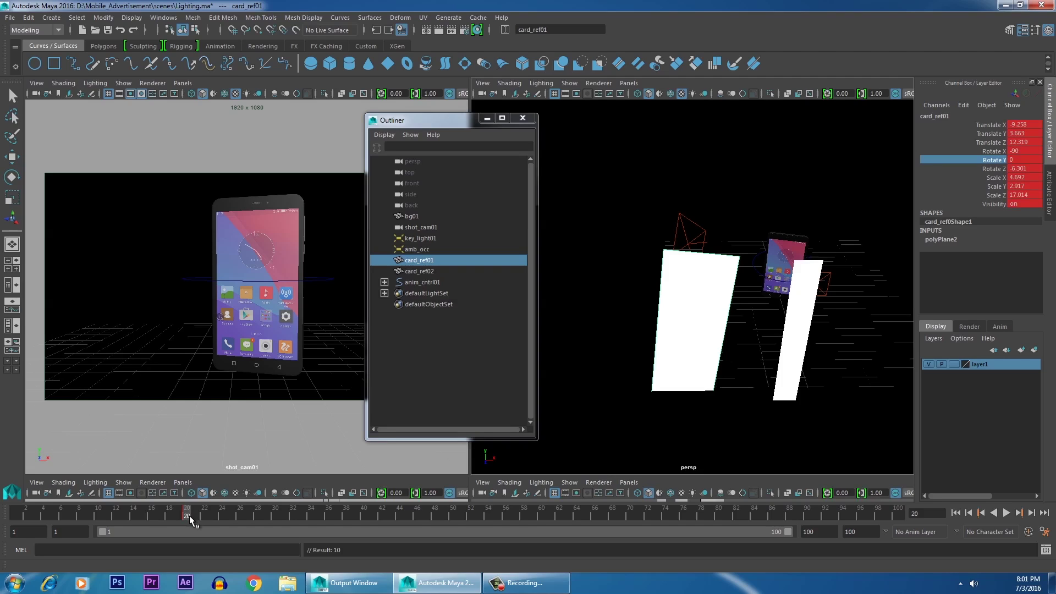
# Step: Move card_ref01 along X to about -10.25 at frame 100 and key all its channels there
pyautogui.moveTo(191, 518); pyautogui.dragTo(898, 515)
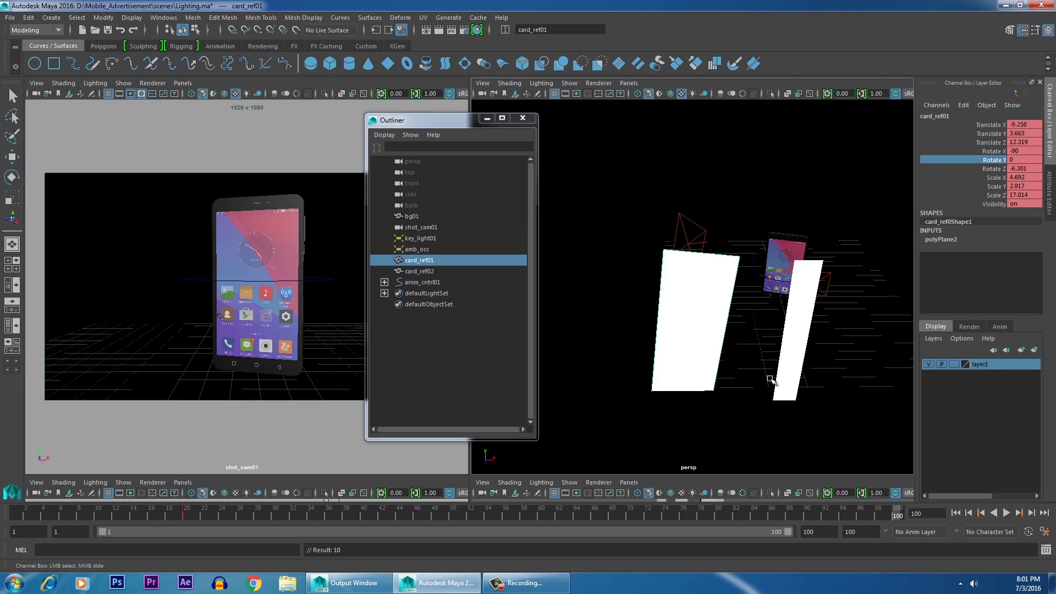
pyautogui.press('w')
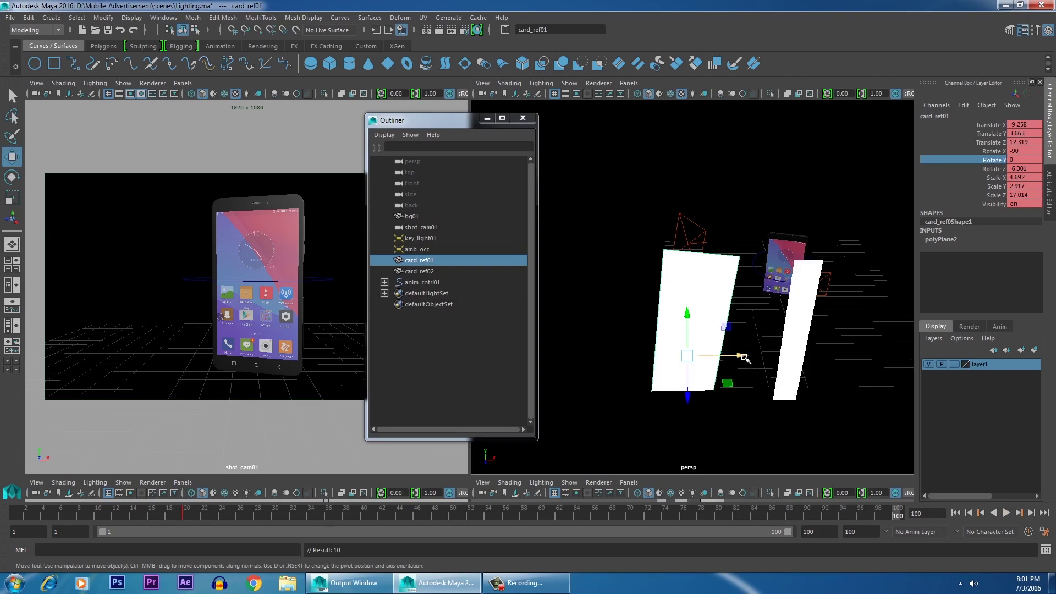
pyautogui.moveTo(744, 357); pyautogui.dragTo(732, 359)
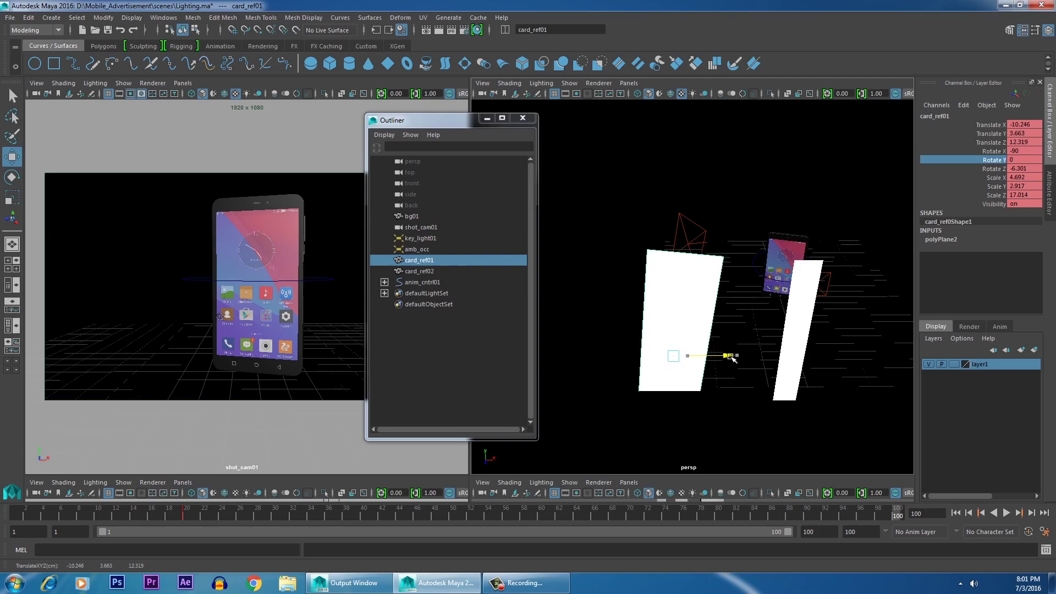
pyautogui.press('s')
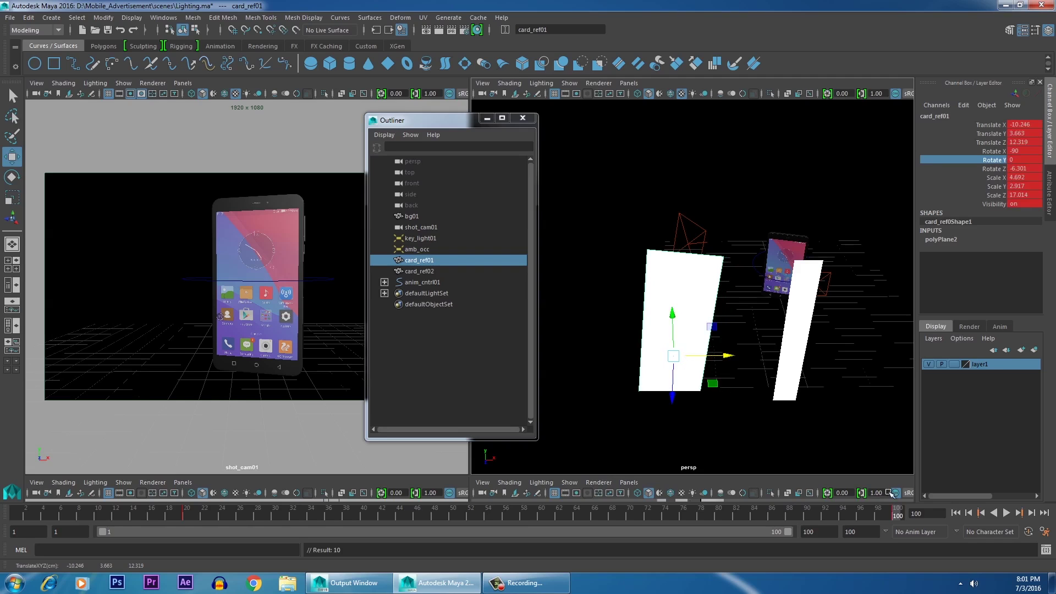
pyautogui.hotkey('alt', 'v')
# Step: Apply linear tangents to all keys of card_ref01's curves in the Graph Editor, and close the editor
pyautogui.click(164, 18)
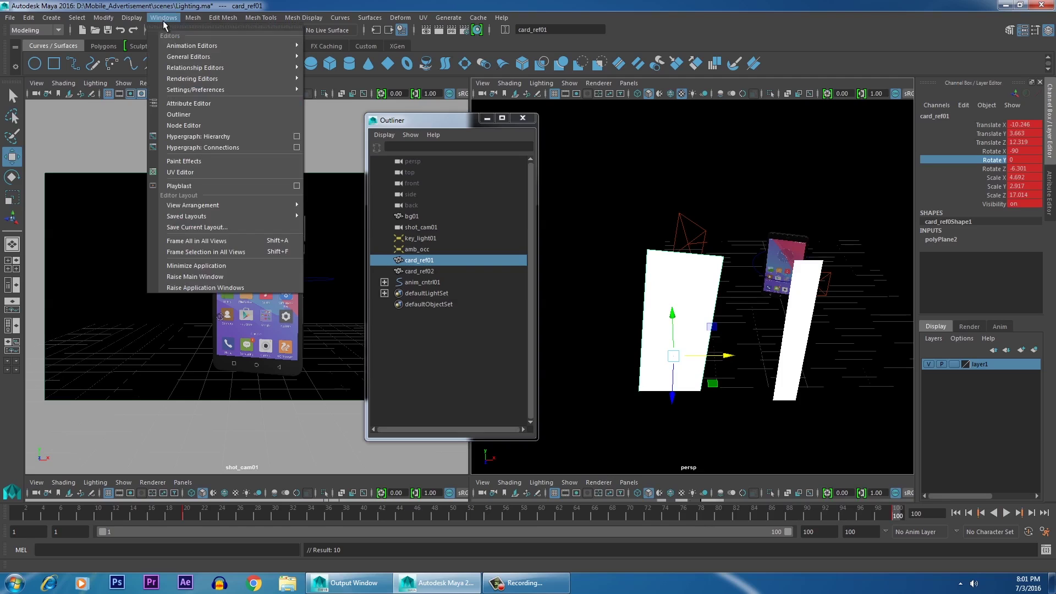
pyautogui.moveTo(186, 60)
pyautogui.click(333, 46)
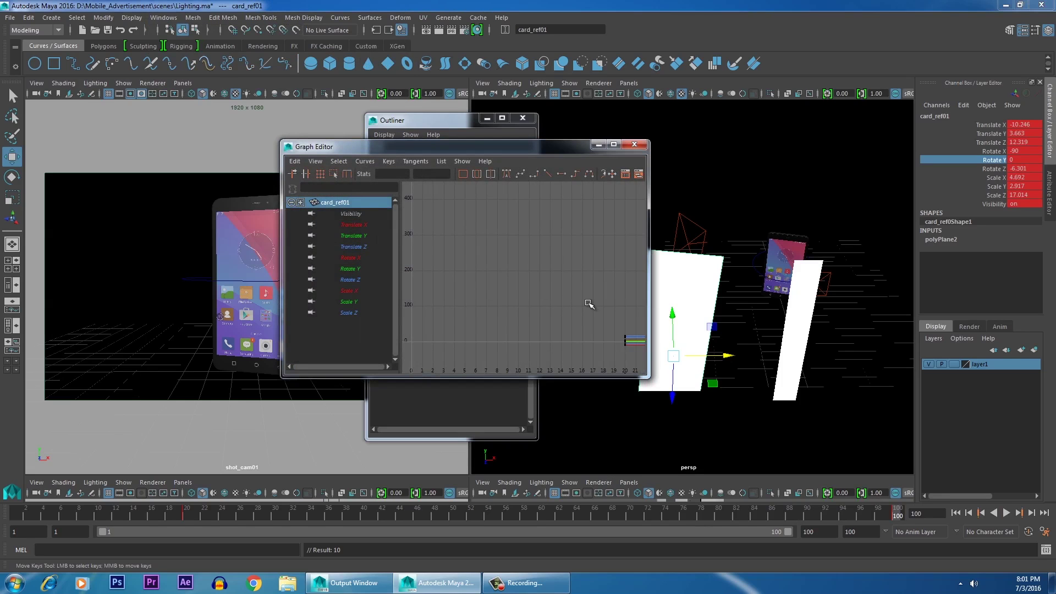
pyautogui.press('f')
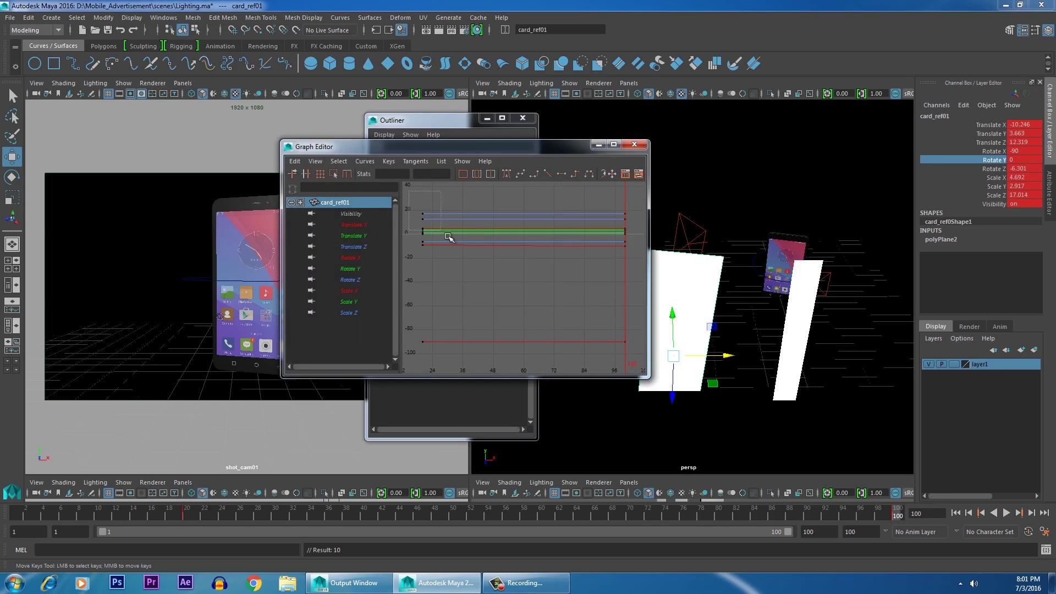
pyautogui.moveTo(628, 348); pyautogui.dragTo(644, 359)
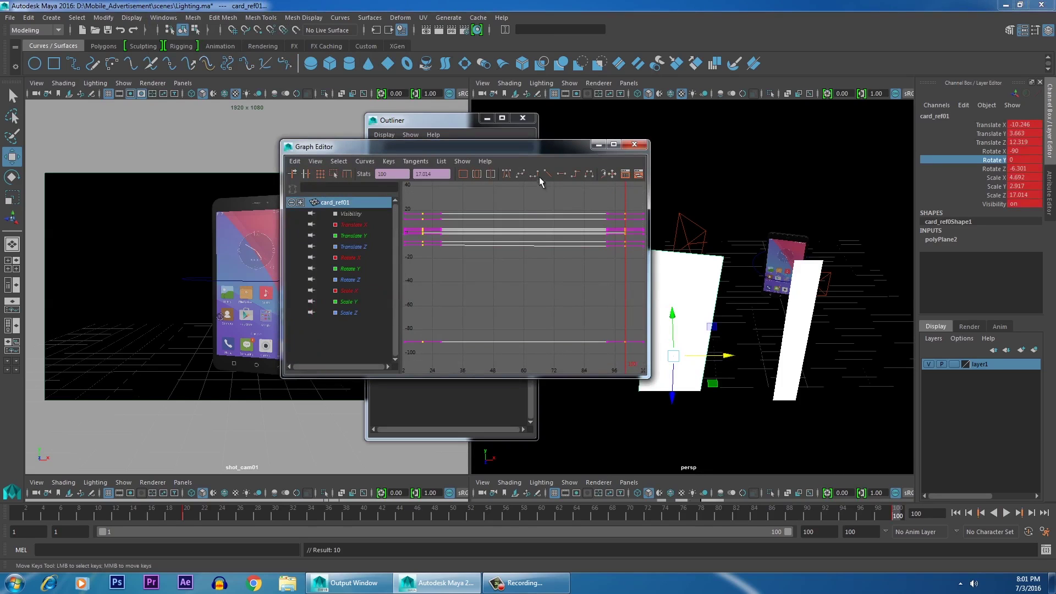
pyautogui.click(634, 145)
# Step: Play back the card_ref01 movement from frame 20 to frame 100 to check it
pyautogui.hotkey('alt', 'v')
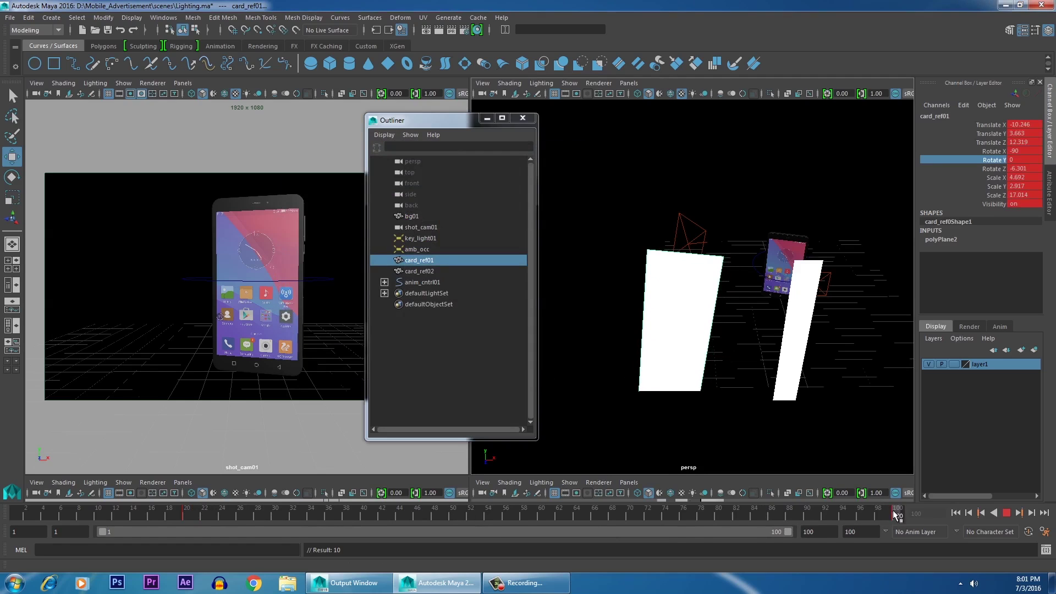
pyautogui.moveTo(213, 519); pyautogui.dragTo(187, 518)
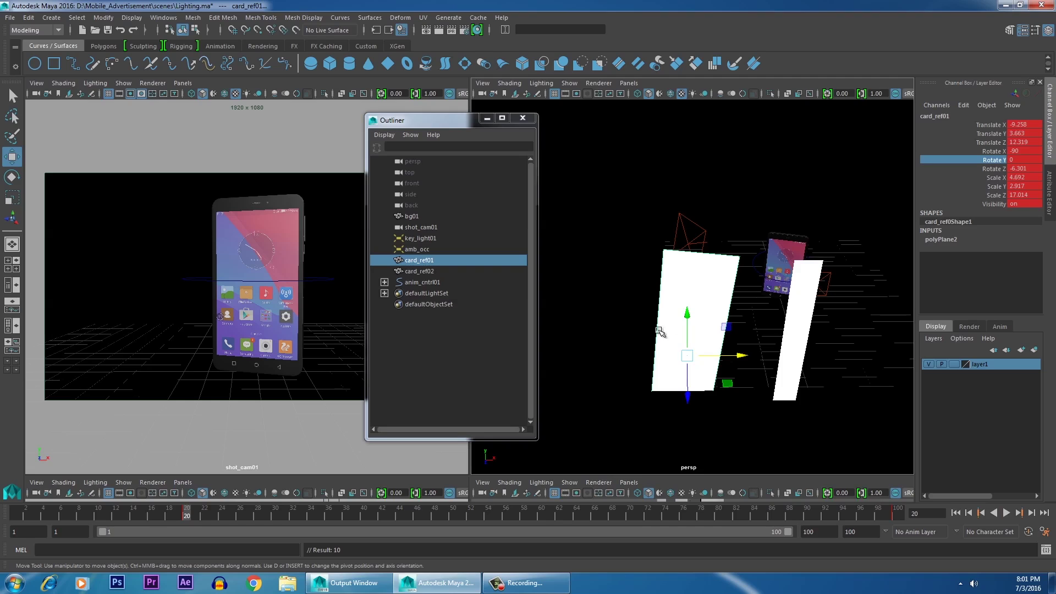
pyautogui.hotkey('alt', 'v')
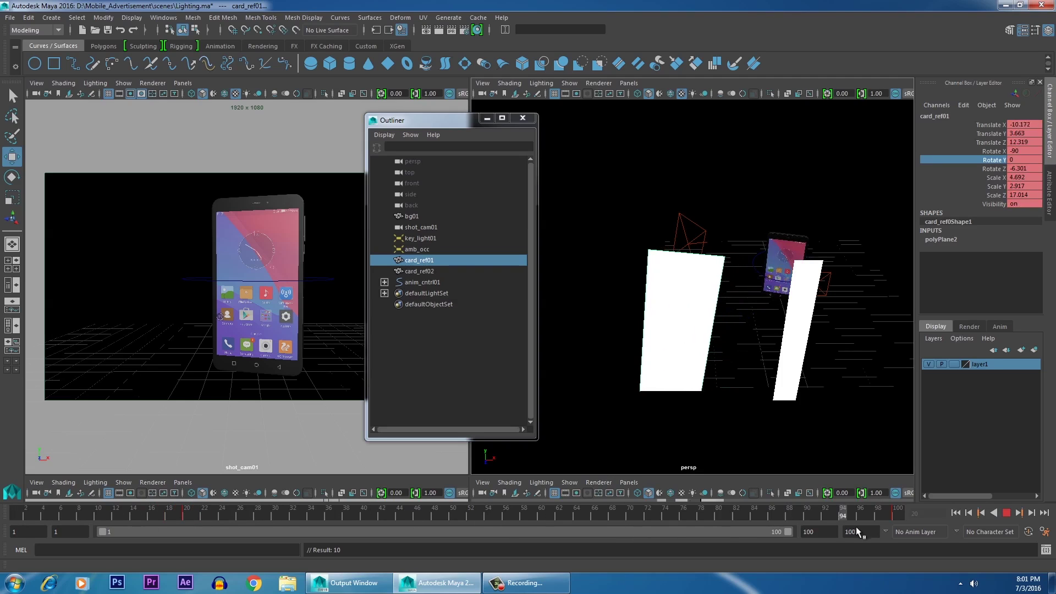
pyautogui.hotkey('alt', 'v')
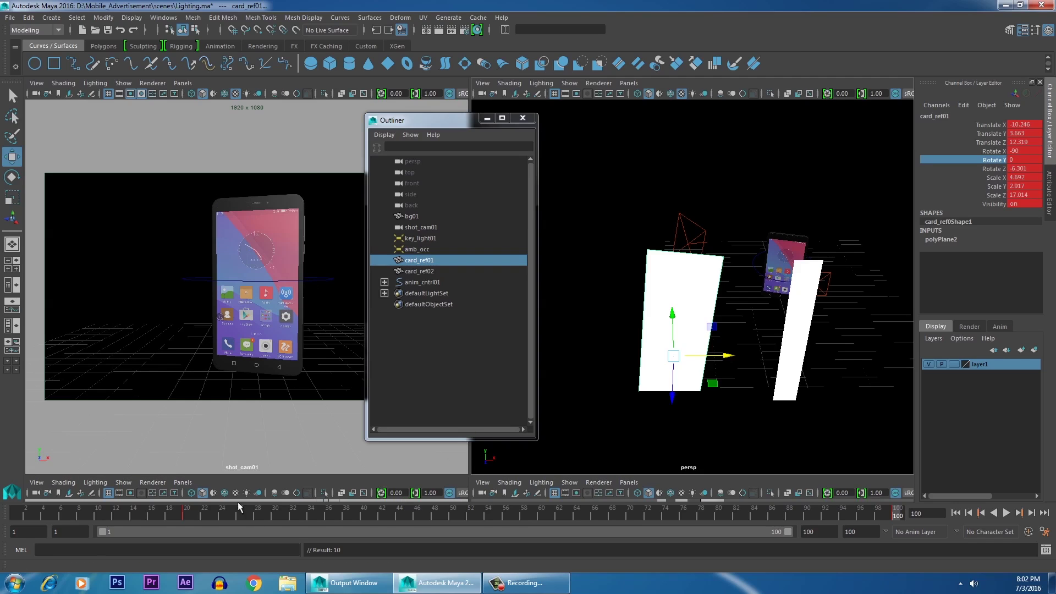
# Step: Render the shot_cam01 view with mental ray at frame 20 and again at frame 100
pyautogui.click(188, 513)
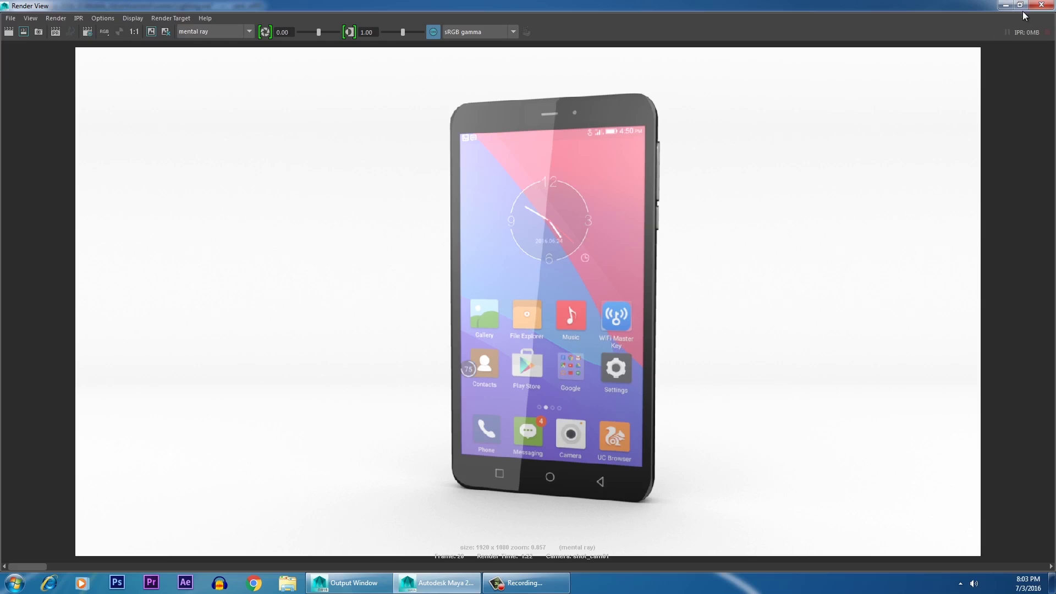
pyautogui.click(1006, 5)
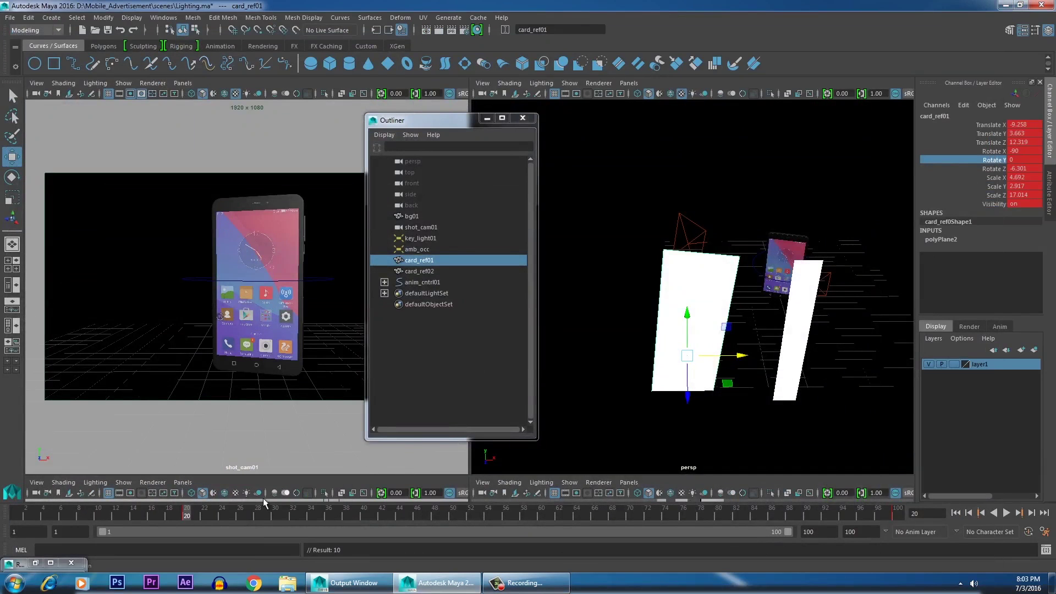
pyautogui.hotkey('alt', 'v')
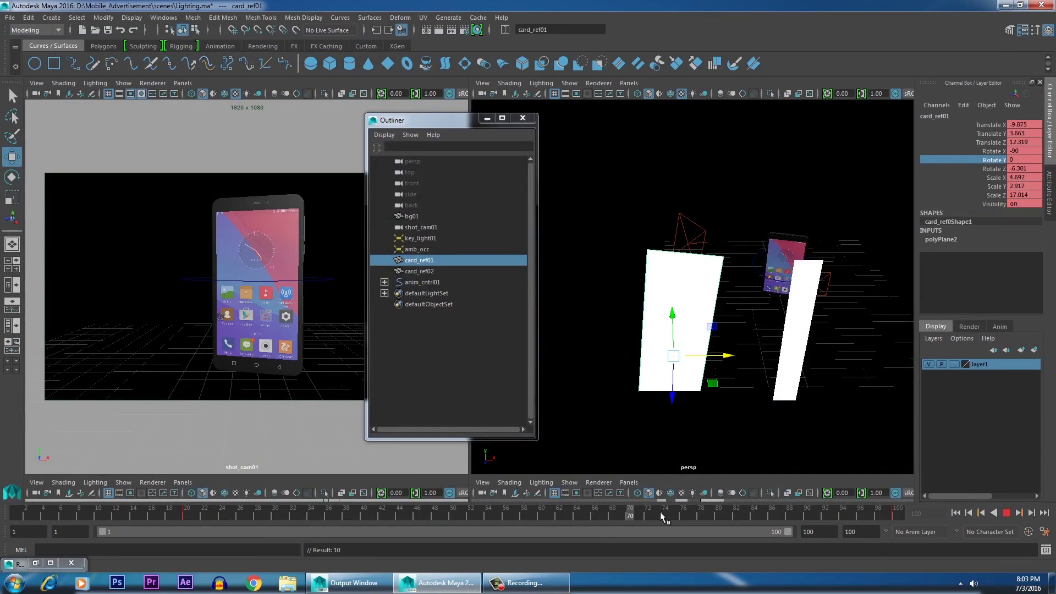
pyautogui.click(906, 508)
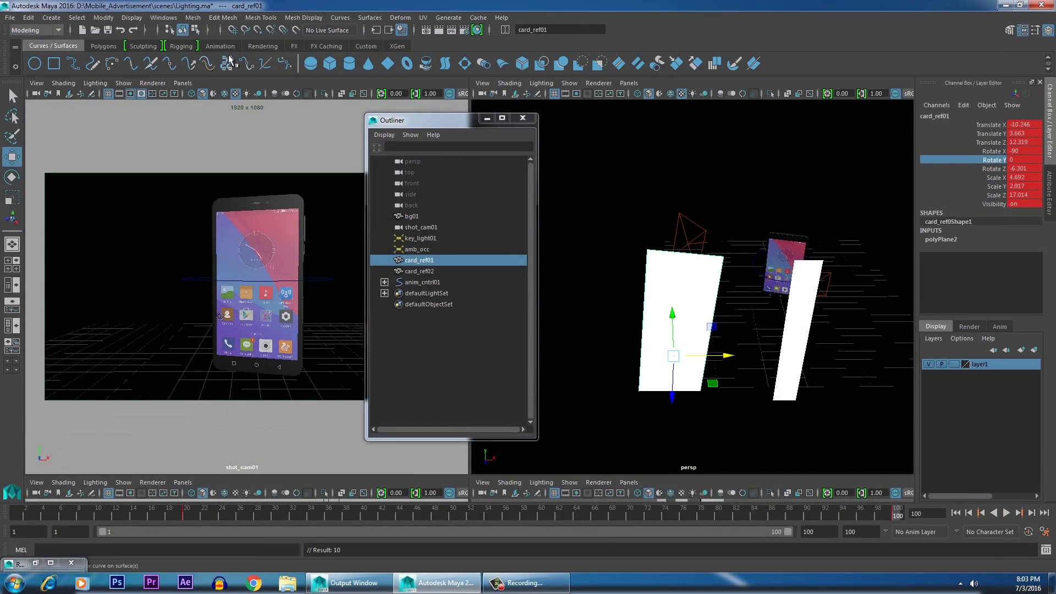
pyautogui.click(438, 31)
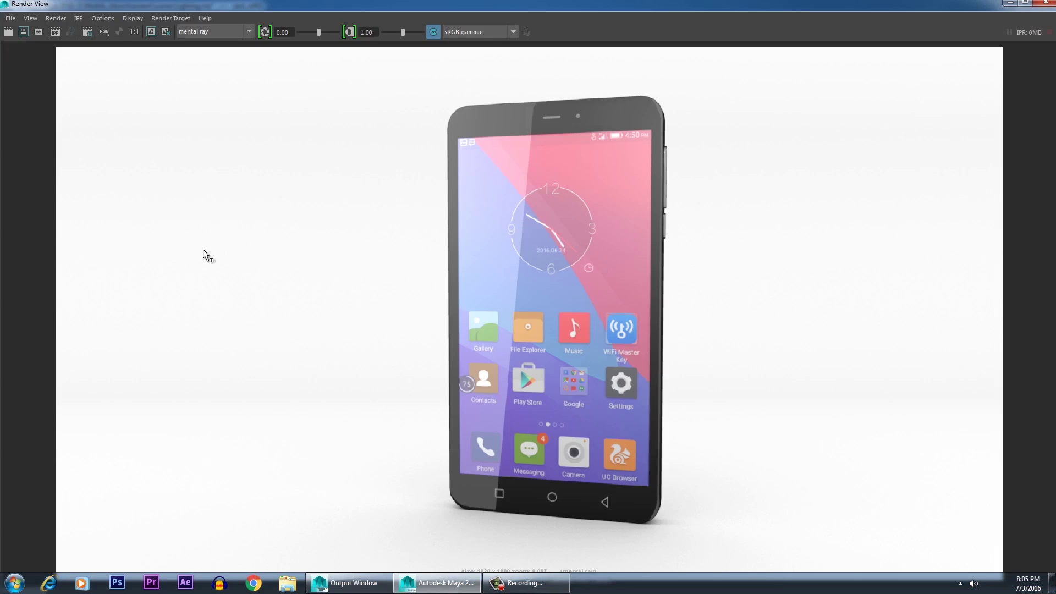
# Step: Maximize the Render View and compare the screen reflection in the stored frame 20 and frame 100 renders
pyautogui.doubleClick(519, 5)
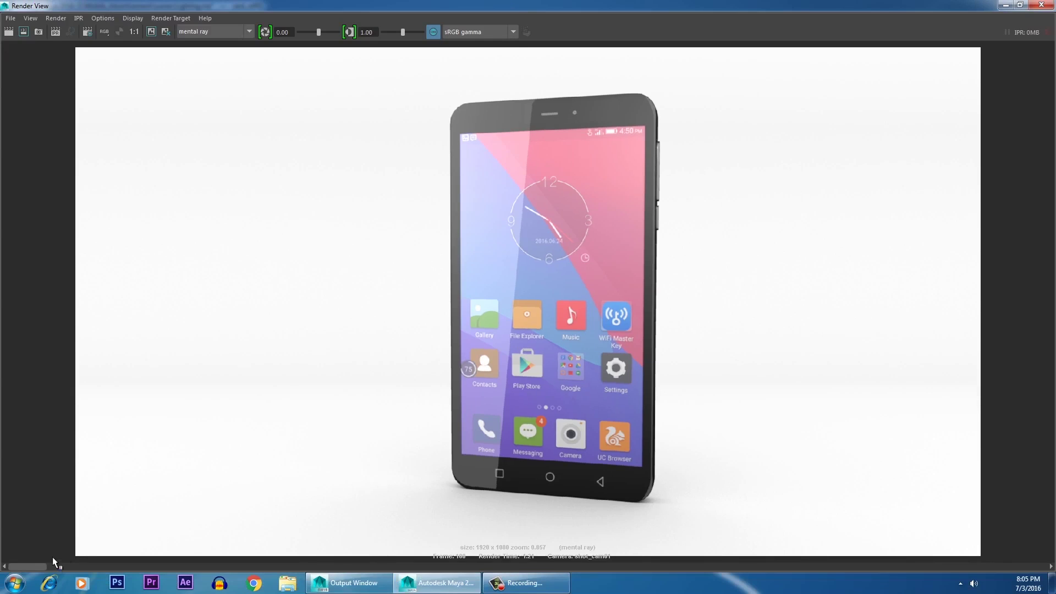
pyautogui.moveTo(38, 566); pyautogui.dragTo(88, 567)
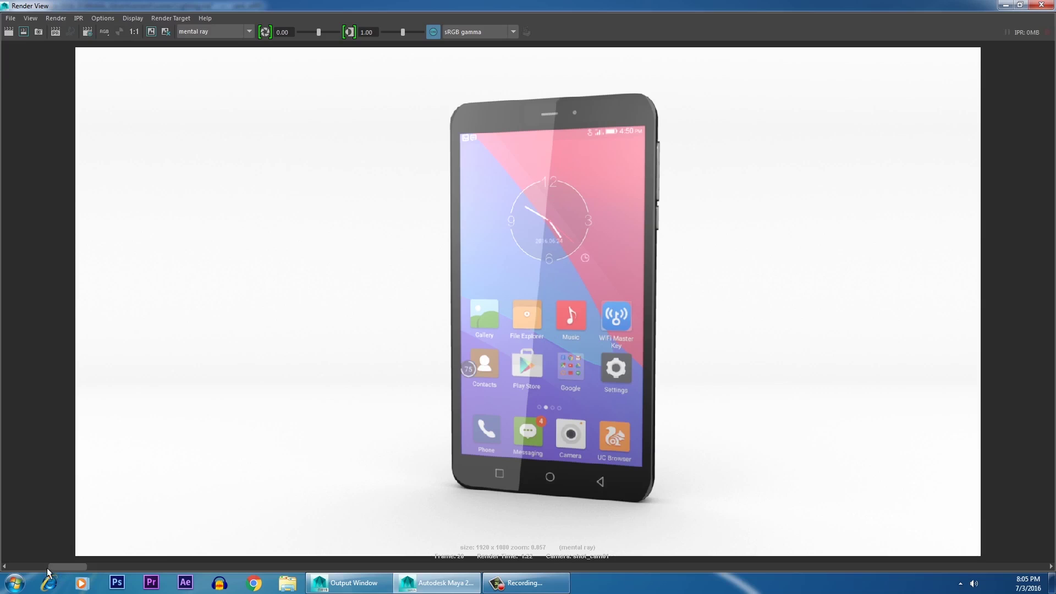
pyautogui.moveTo(51, 567); pyautogui.dragTo(22, 567)
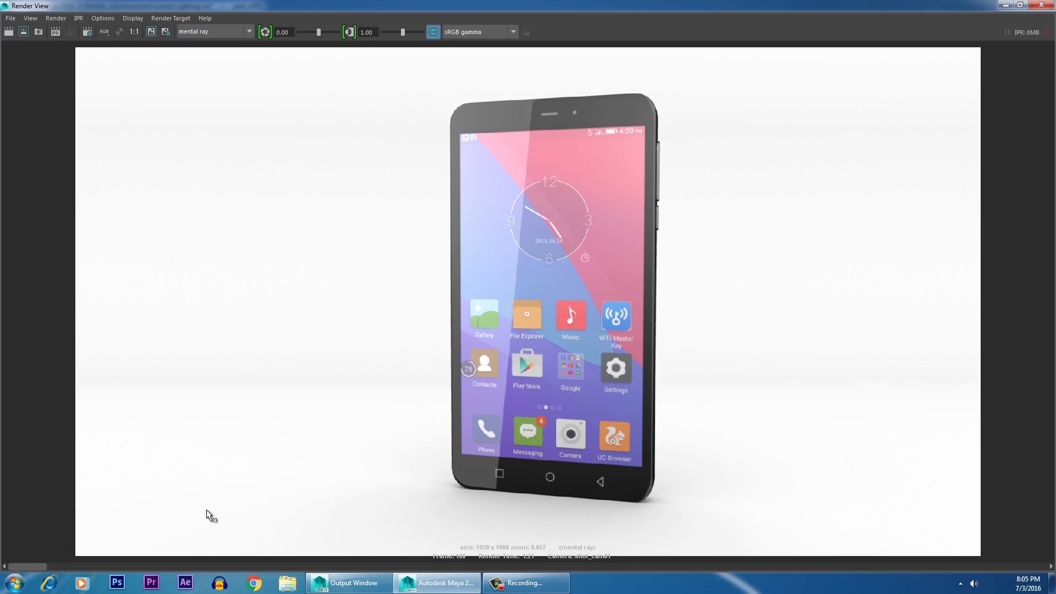
pyautogui.click(61, 570)
pyautogui.moveTo(66, 567); pyautogui.dragTo(42, 569)
pyautogui.moveTo(32, 566)
pyautogui.mouseDown()
pyautogui.moveTo(94, 566)
pyautogui.moveTo(23, 569)
pyautogui.mouseUp()
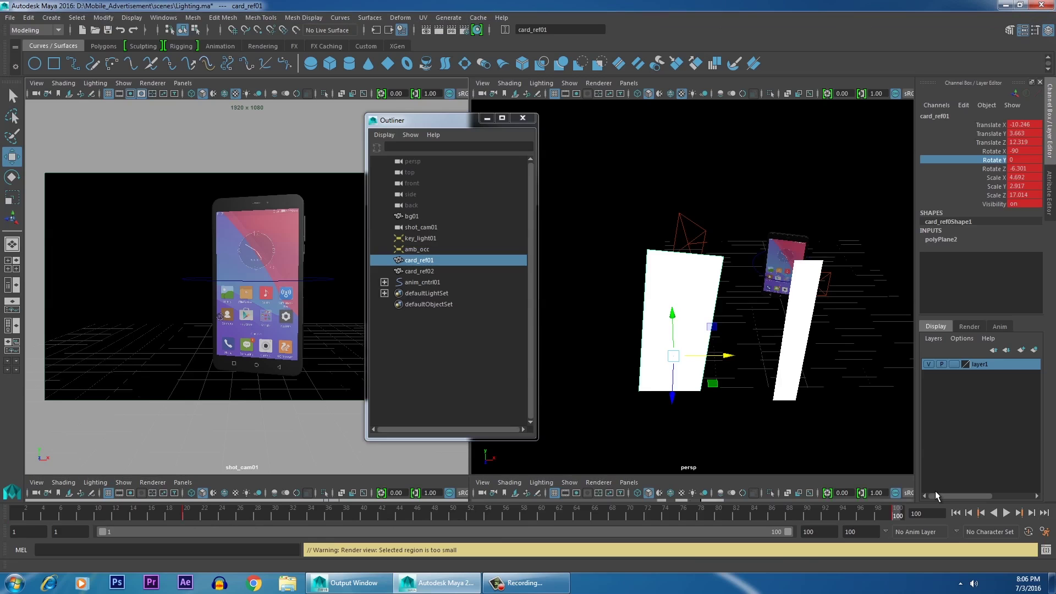
# Step: Select the shot_cam01 camera and unlock all of its transform and shape channels
pyautogui.moveTo(898, 511)
pyautogui.mouseDown()
pyautogui.moveTo(391, 519)
pyautogui.moveTo(900, 514)
pyautogui.mouseUp()
pyautogui.click(36, 83)
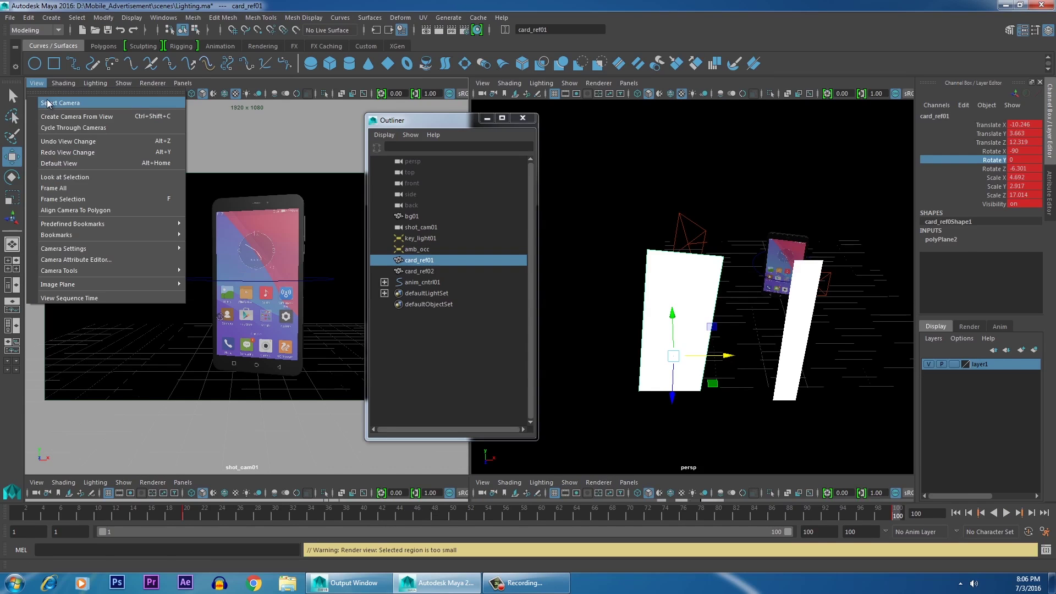
pyautogui.click(48, 103)
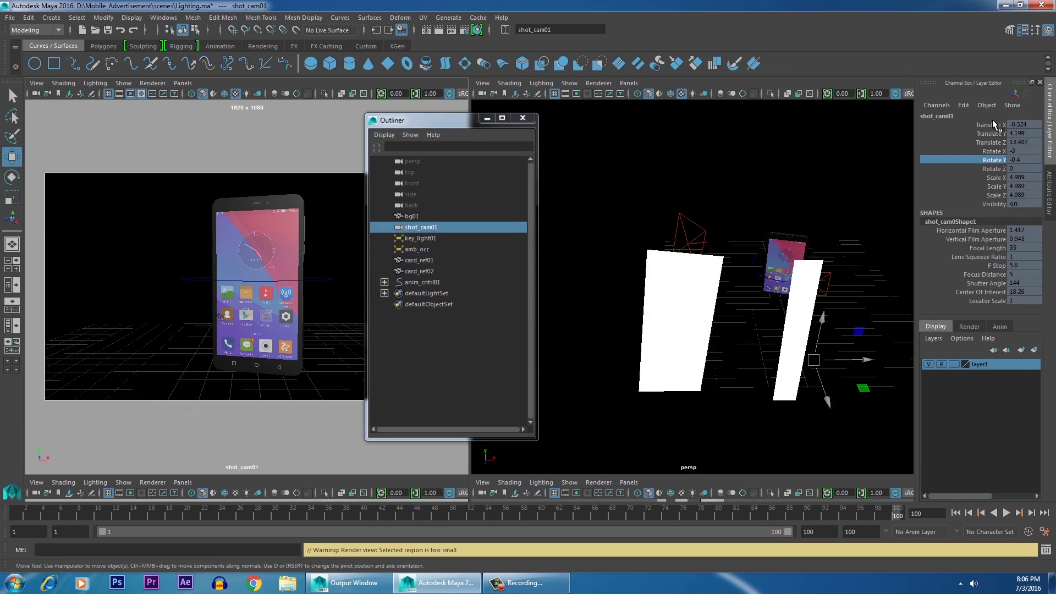
pyautogui.moveTo(993, 125); pyautogui.dragTo(980, 300)
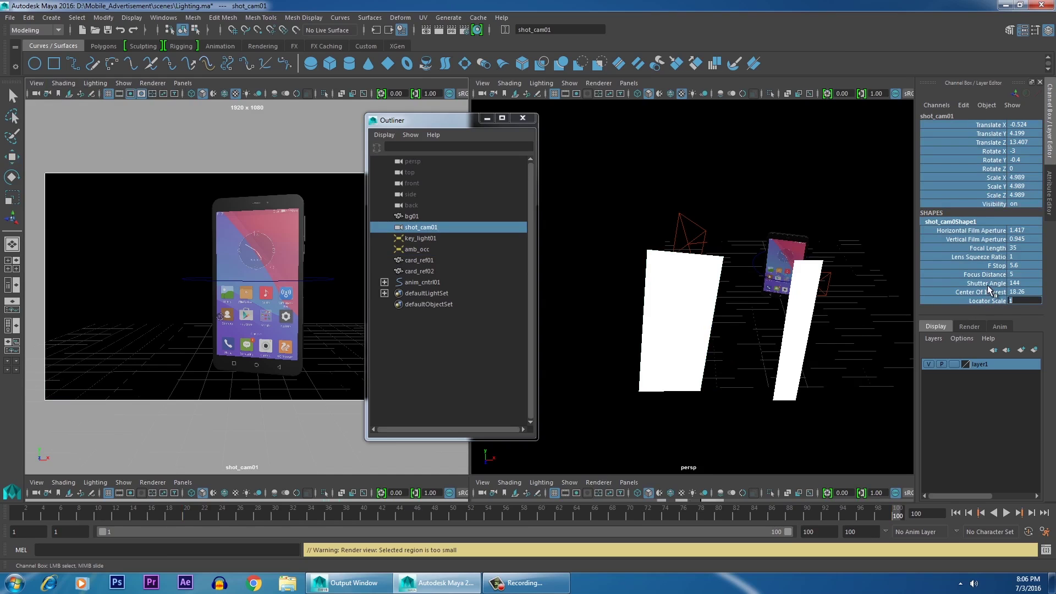
pyautogui.rightClick(988, 285)
pyautogui.click(988, 243)
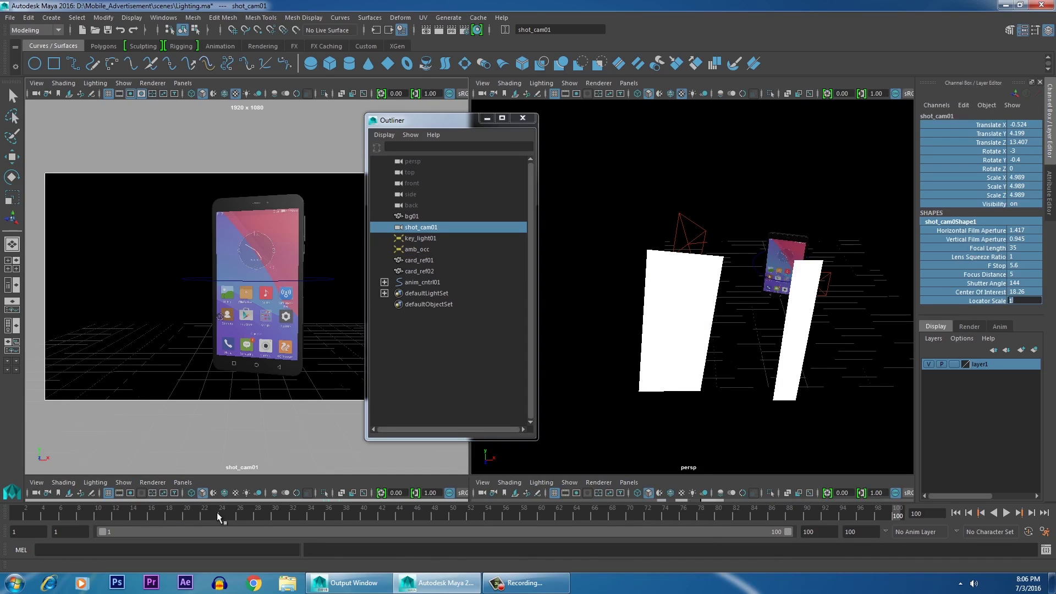
# Step: Key shot_cam01's transform channels at frame 20
pyautogui.click(188, 513)
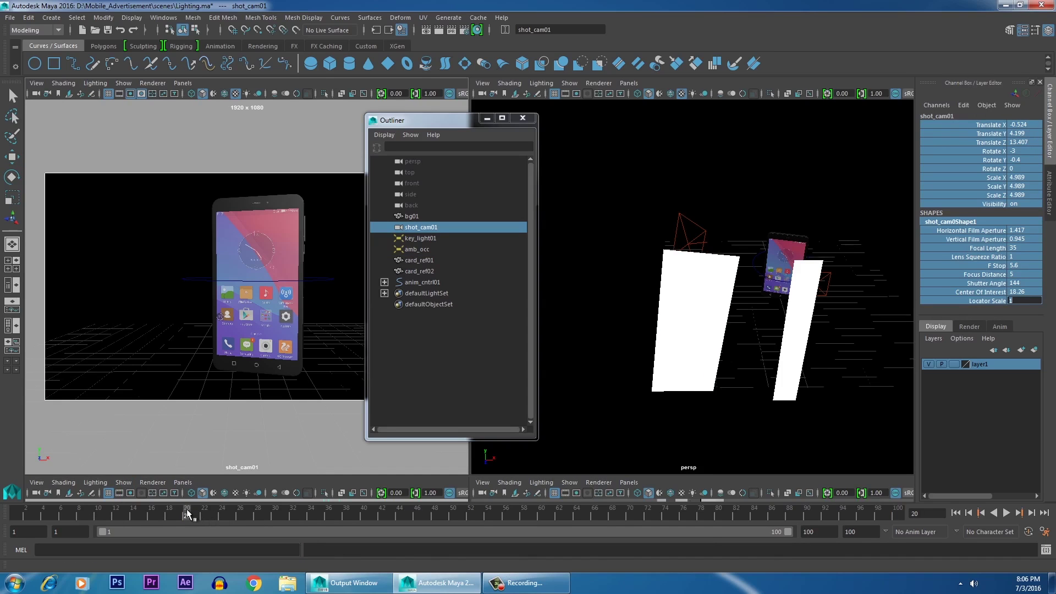
pyautogui.click(407, 229)
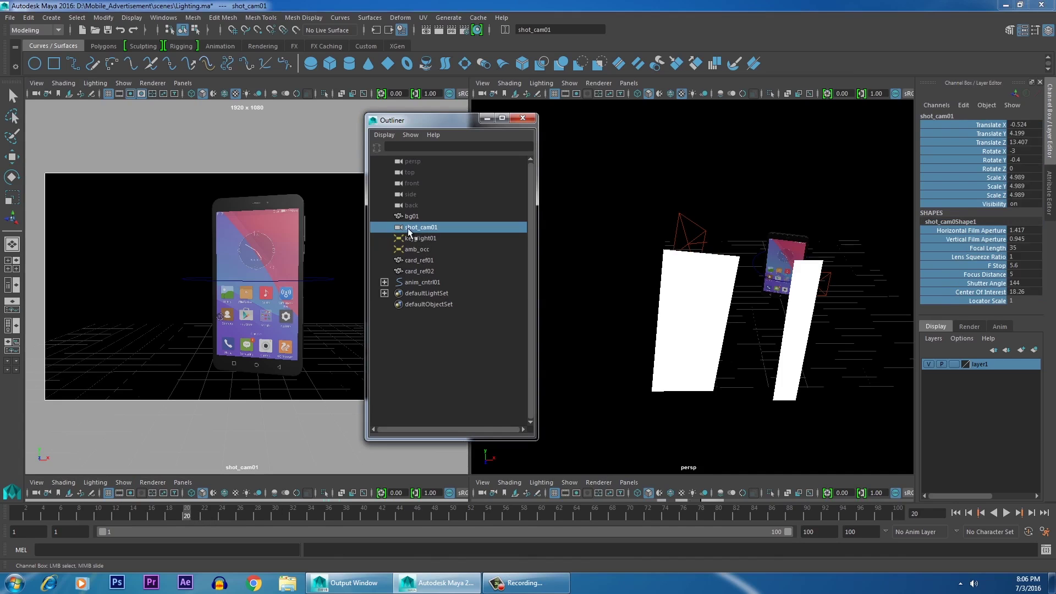
pyautogui.press('s')
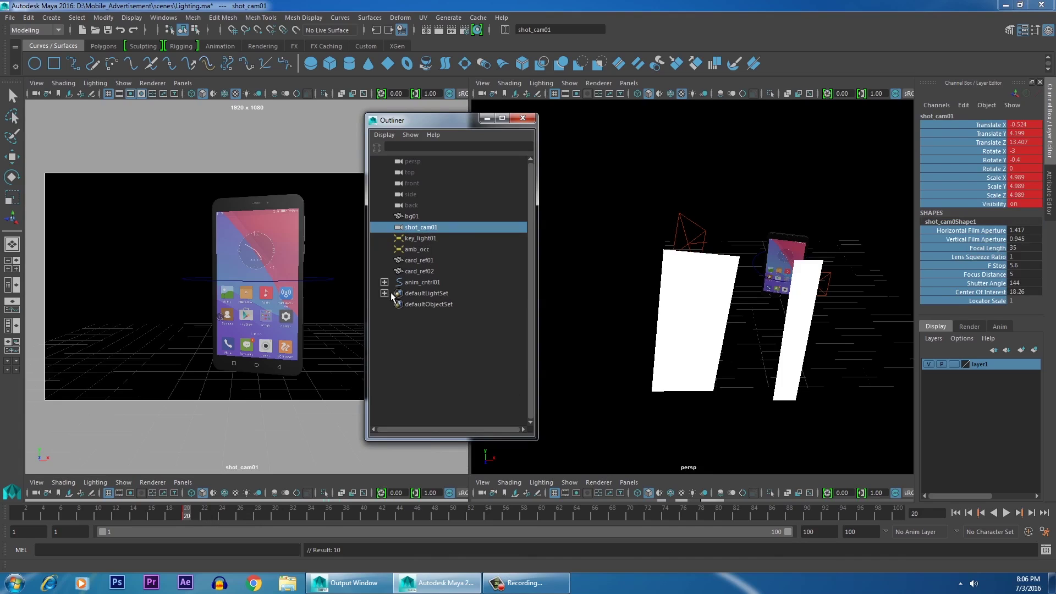
# Step: At frame 100, orbit shot_cam01 slightly to Rotate X -3.6 and Rotate Y 0.8, and key its transform channels
pyautogui.moveTo(211, 515); pyautogui.dragTo(897, 516)
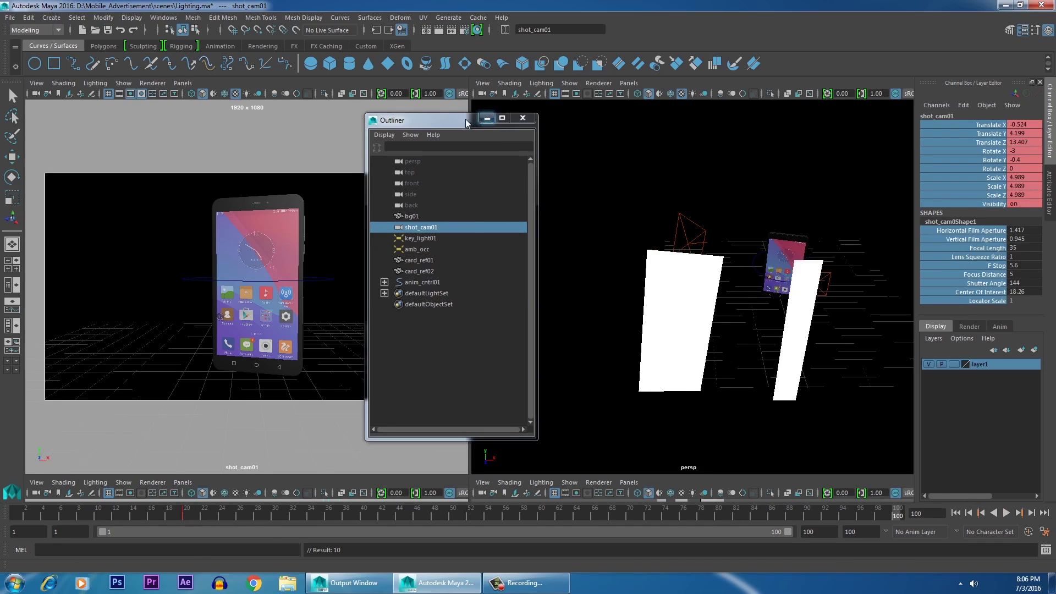
pyautogui.moveTo(485, 125); pyautogui.dragTo(626, 126)
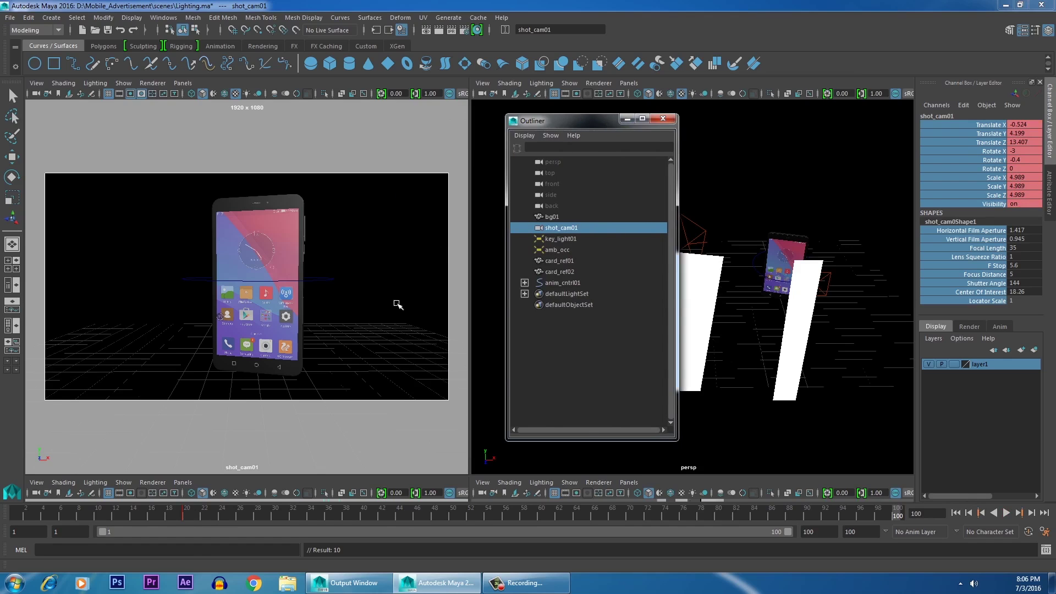
pyautogui.keyDown('alt'); pyautogui.moveTo(396, 302); pyautogui.dragTo(393, 302); pyautogui.keyUp('alt')
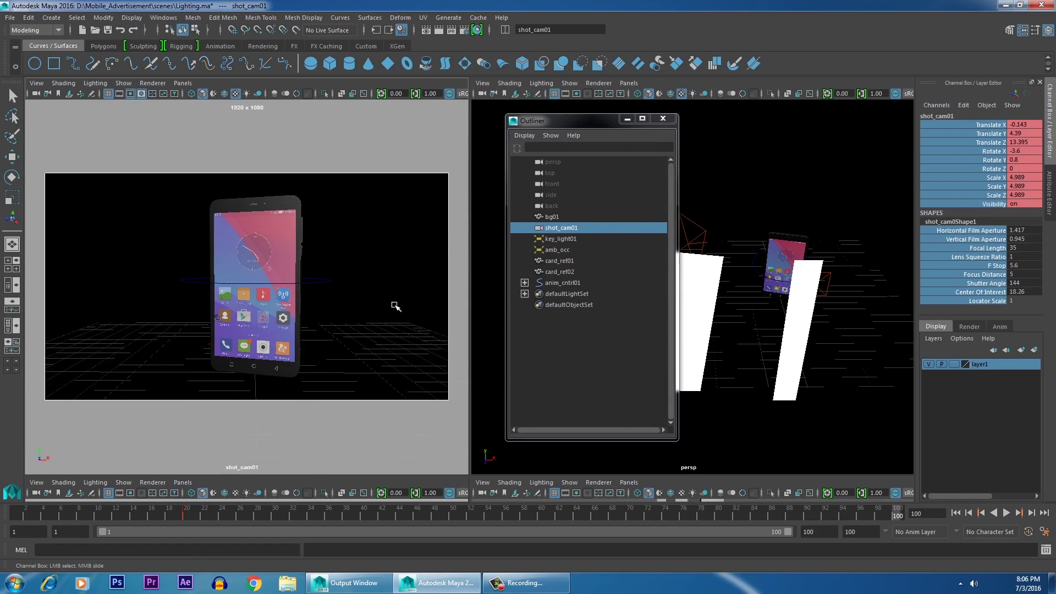
pyautogui.press('s')
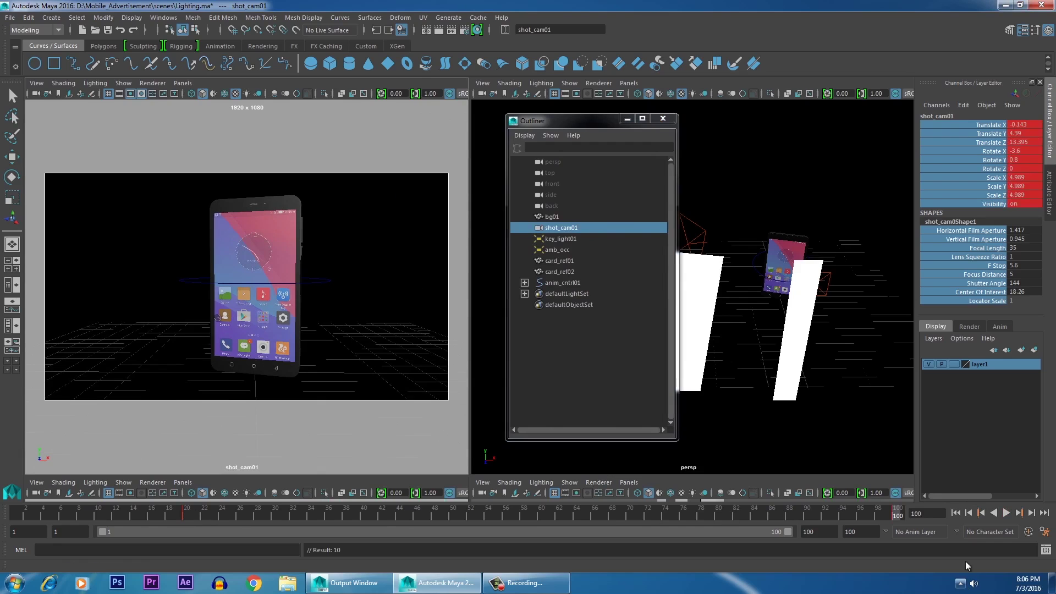
# Step: Turn on Wireframe on Shaded in the shot_cam01 view
pyautogui.moveTo(892, 515); pyautogui.dragTo(630, 516)
pyautogui.click(64, 83)
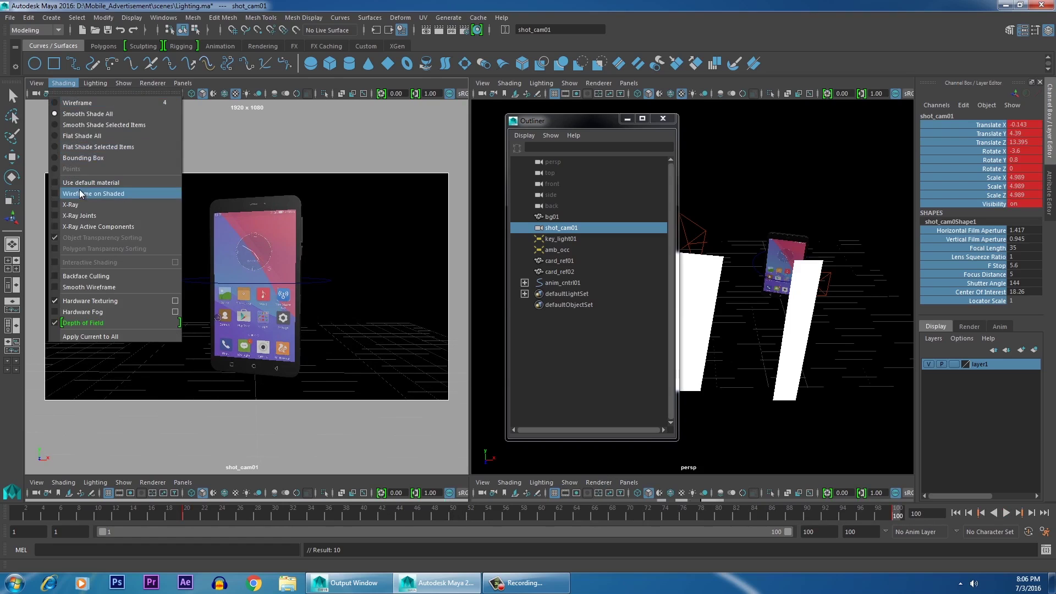
pyautogui.click(94, 193)
# Step: Play back and scrub the animation to review the camera move in the shot_cam01 view
pyautogui.hotkey('alt', 'v')
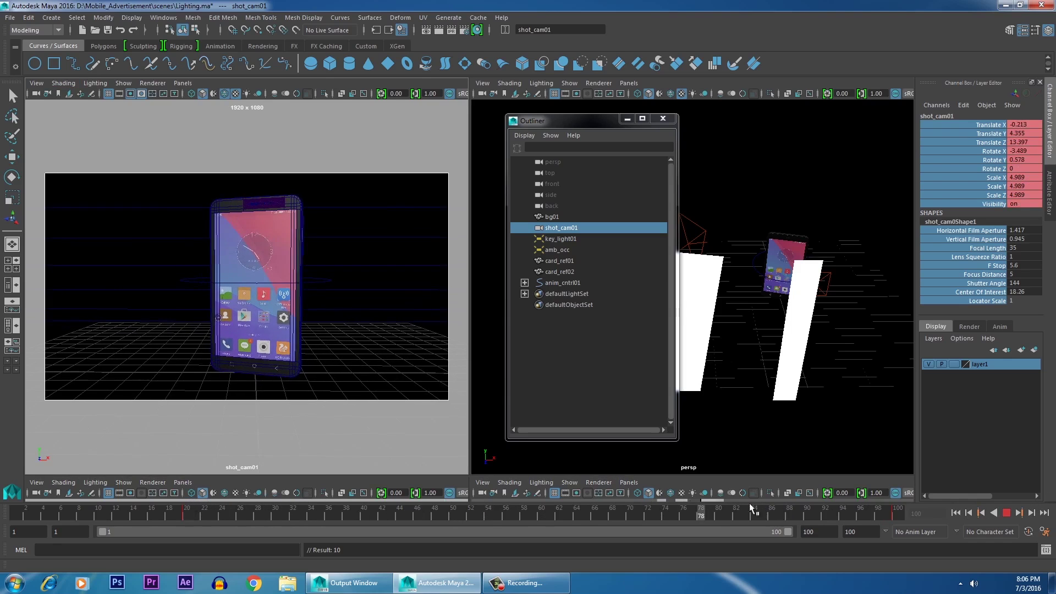
pyautogui.moveTo(688, 506); pyautogui.dragTo(191, 503)
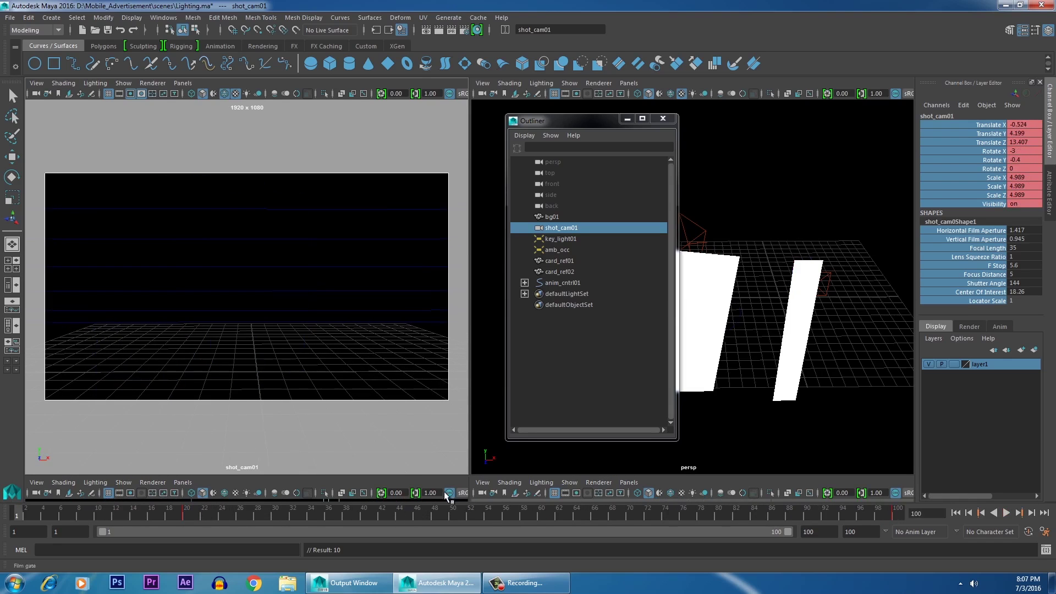
pyautogui.click(1009, 514)
pyautogui.click(1009, 514)
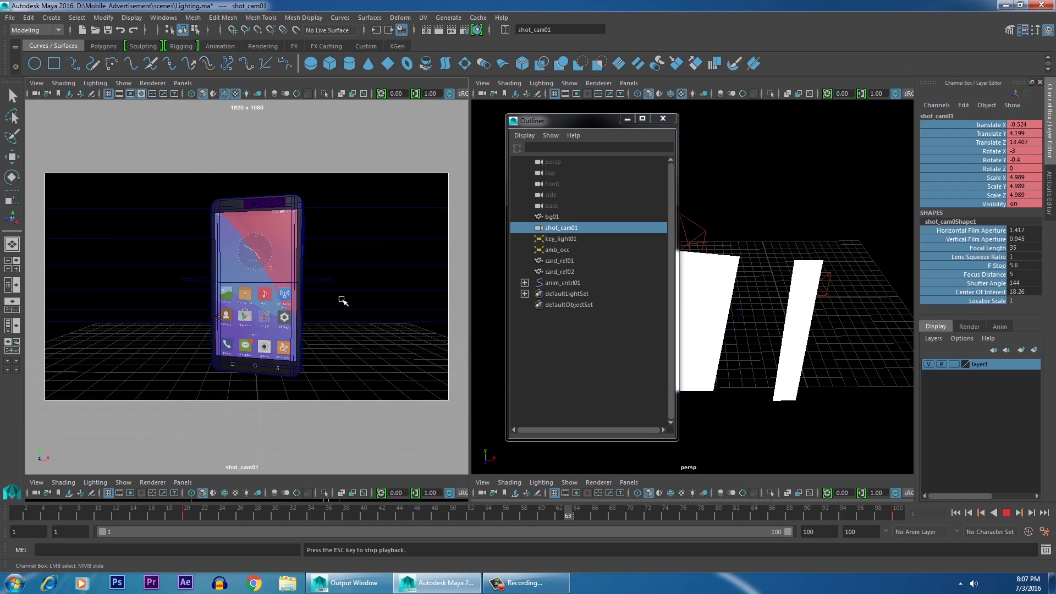
pyautogui.click(1007, 512)
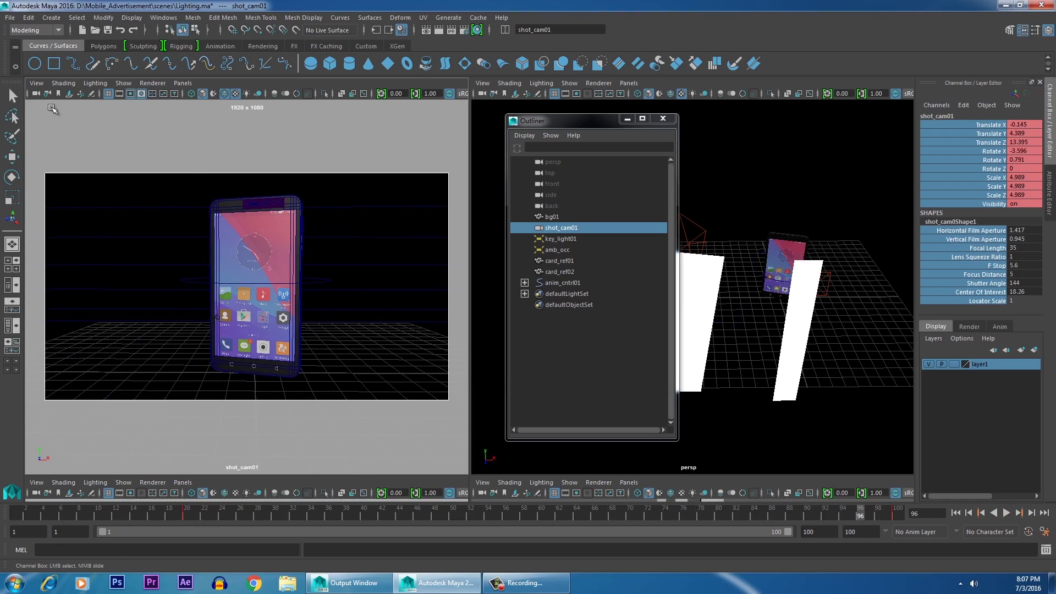
# Step: Select the shot_cam01 camera and lock all of its transform and shape channels
pyautogui.click(34, 82)
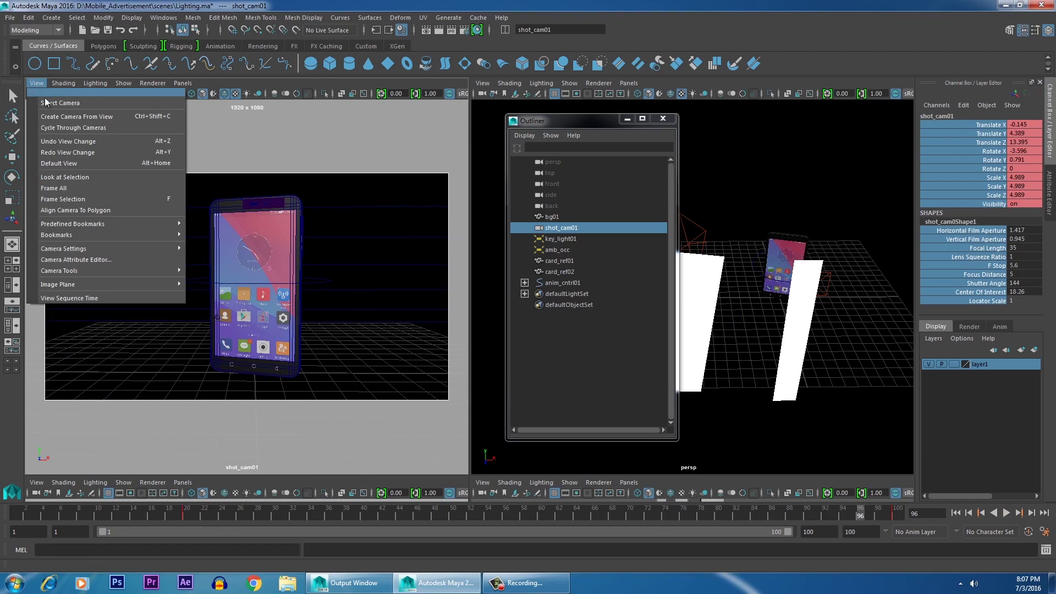
pyautogui.moveTo(990, 125); pyautogui.dragTo(990, 302)
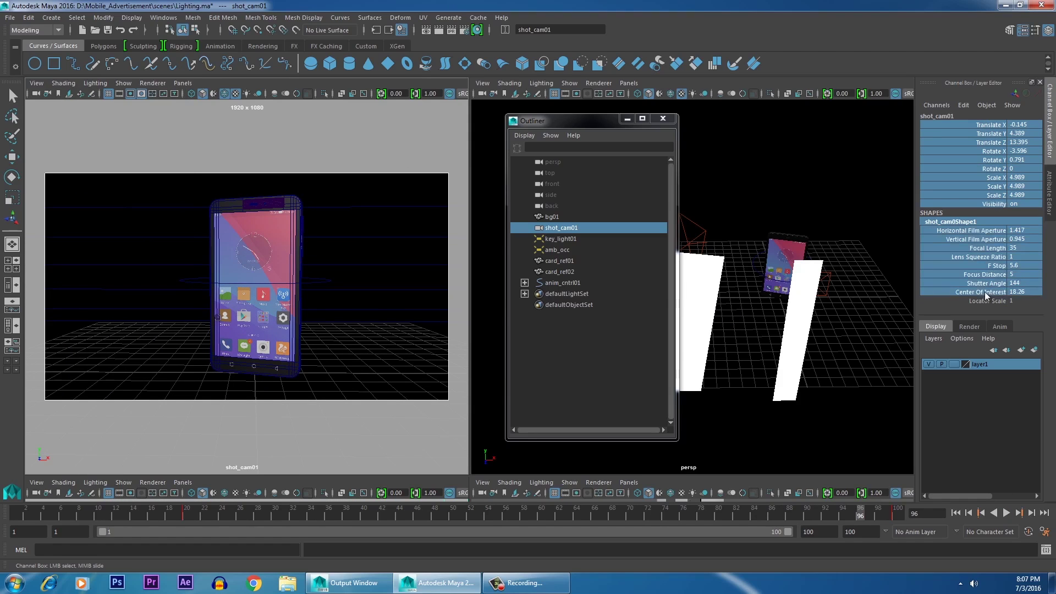
pyautogui.rightClick(995, 259)
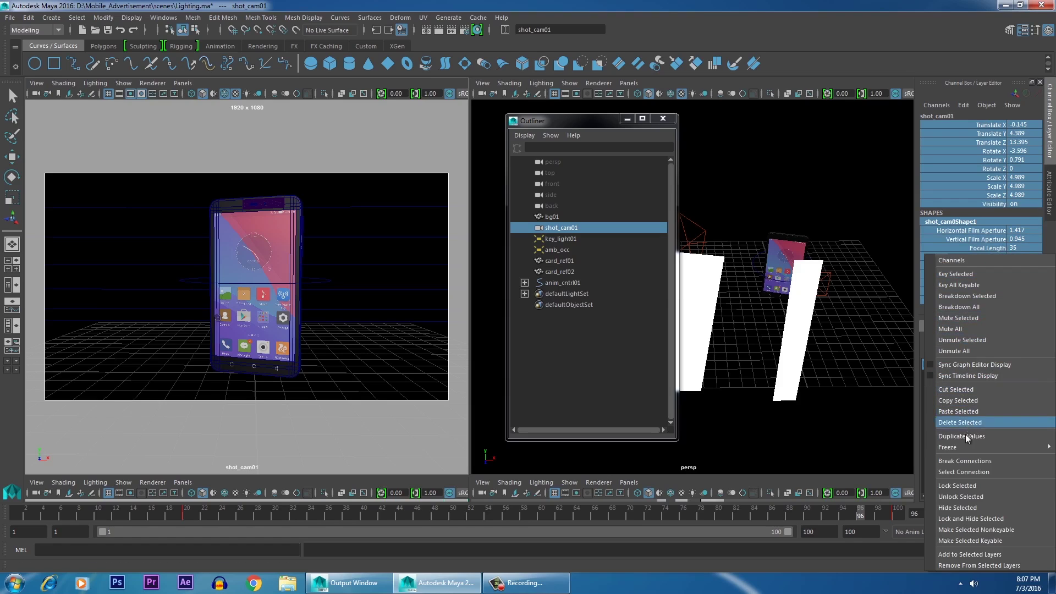
pyautogui.click(970, 487)
# Step: Scrub to frame 100 and play the animation again to check the motion with the camera locked
pyautogui.moveTo(868, 518); pyautogui.dragTo(911, 518)
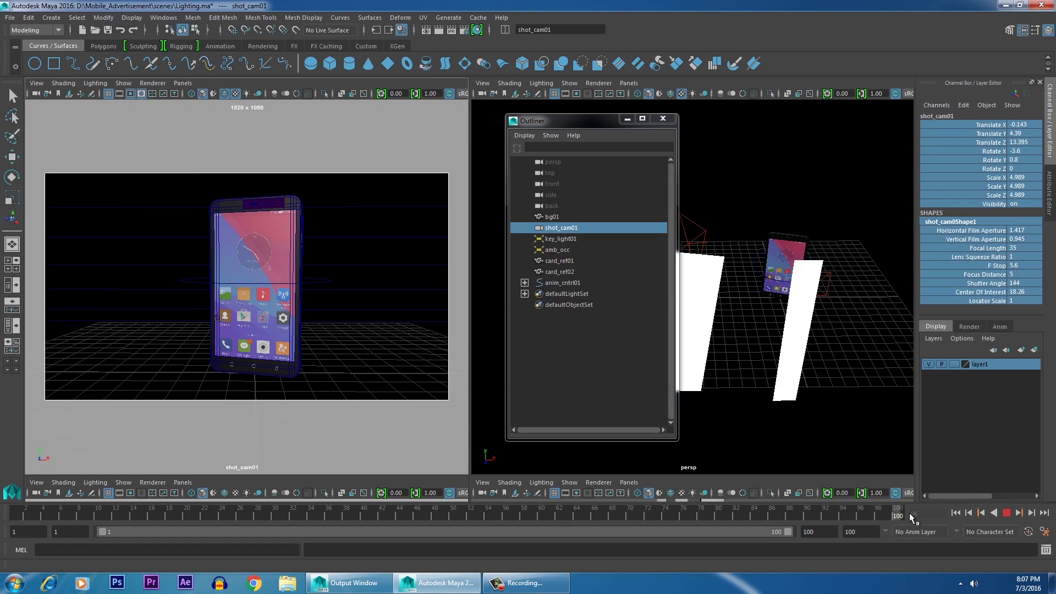
pyautogui.hotkey('alt', 'v')
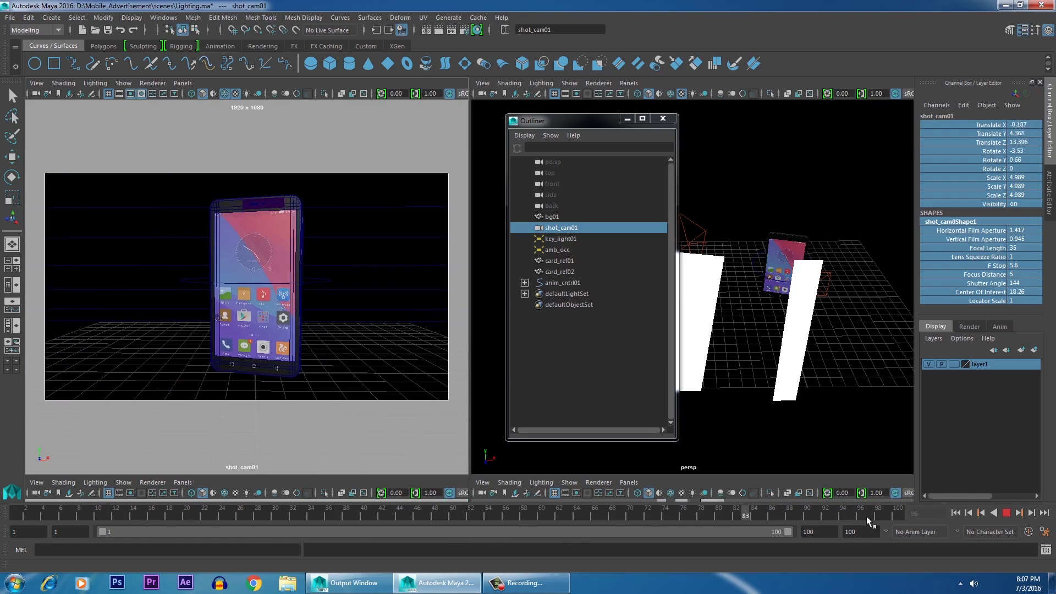
pyautogui.press('Escape')
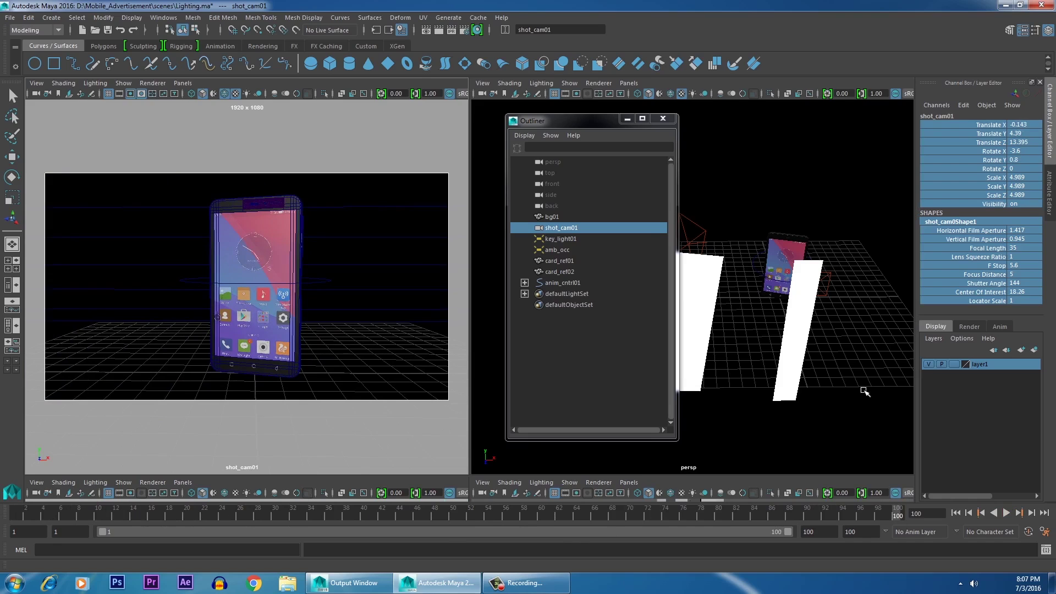